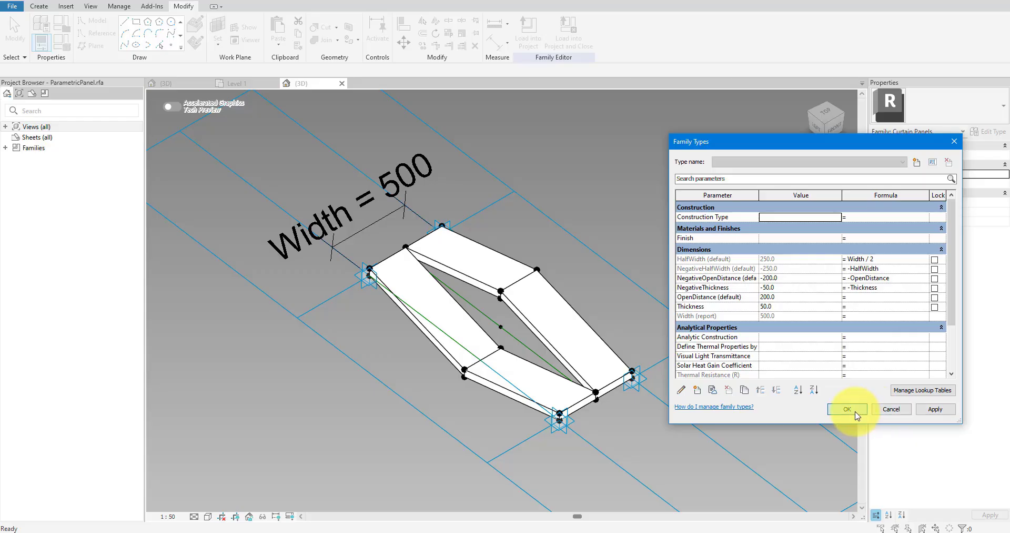
Load the ParametricPanel family into the mass family and set OpenDistance to 50 on all its panel instances.
left_click(848, 410)
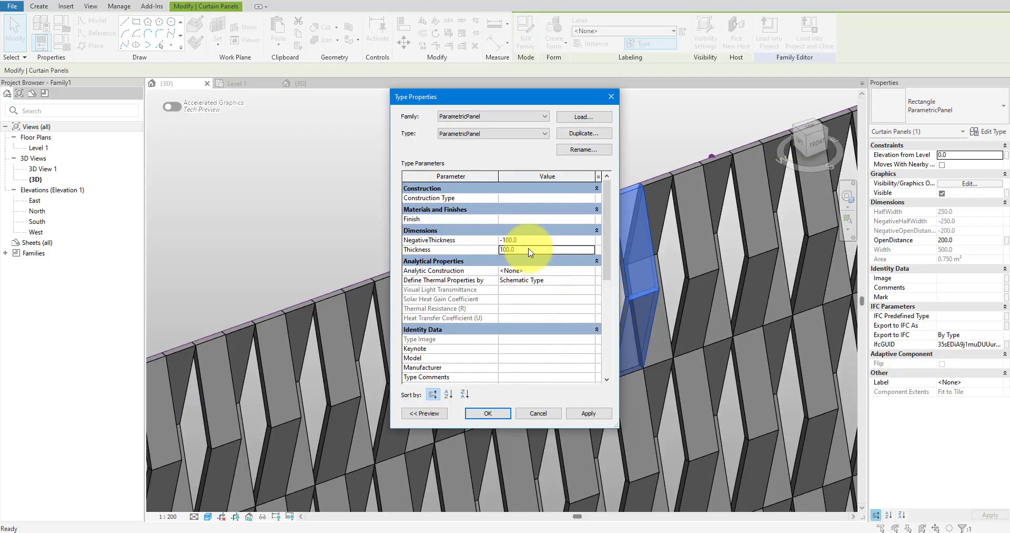
key("Return")
right_click(617, 237)
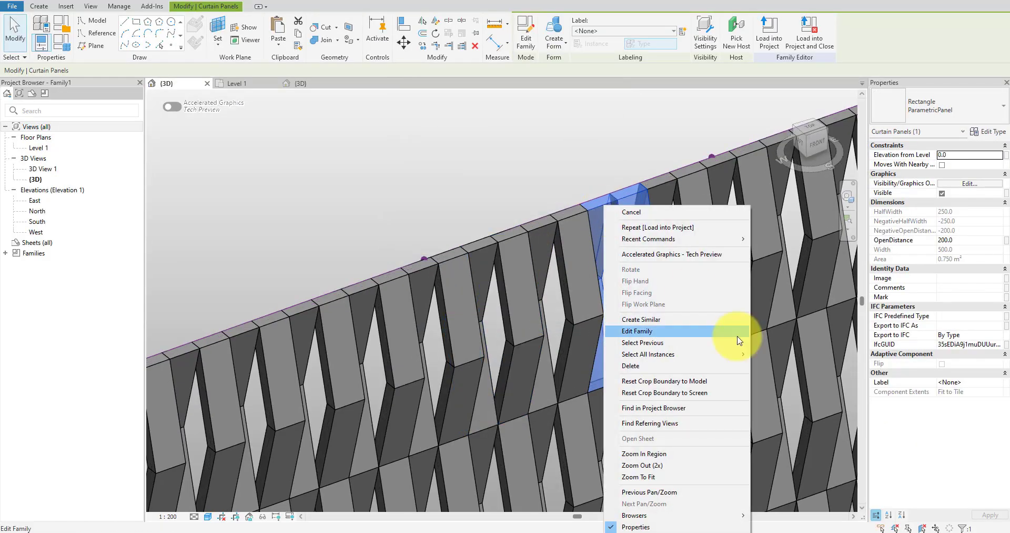
left_click(763, 361)
left_click(967, 243)
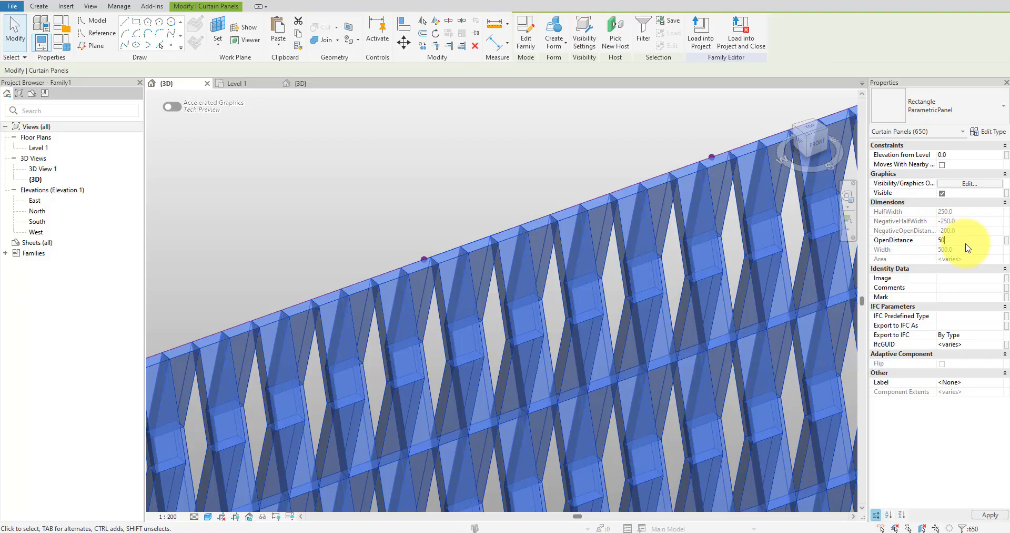
key("Return")
left_click(583, 170)
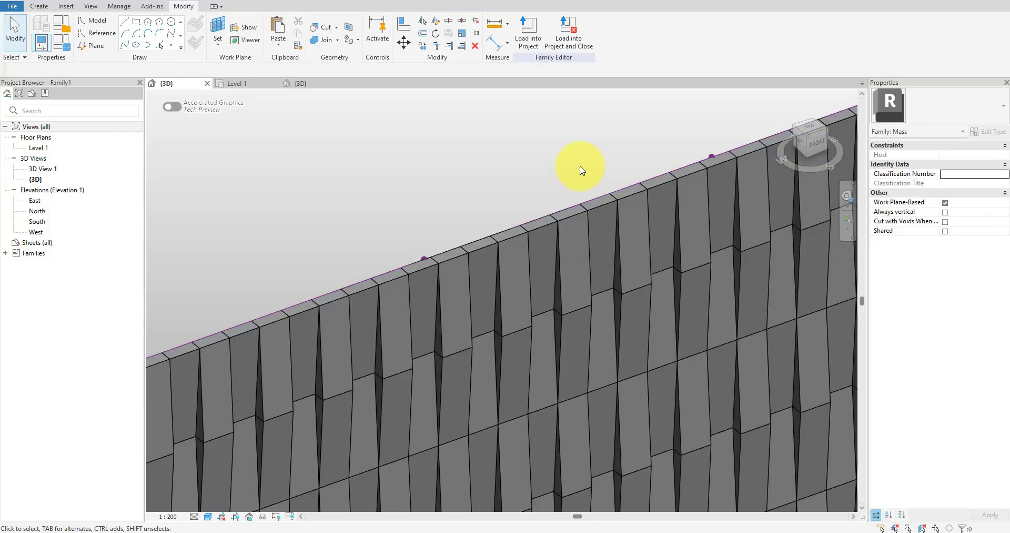
scroll(583, 170, "down", 6)
mouse_move(721, 387)
middle_mouse_down("shift")
mouse_move(704, 401)
mouse_move(475, 142)
mouse_move(586, 251)
mouse_move(552, 128)
mouse_move(460, 181)
middle_mouse_up("shift")
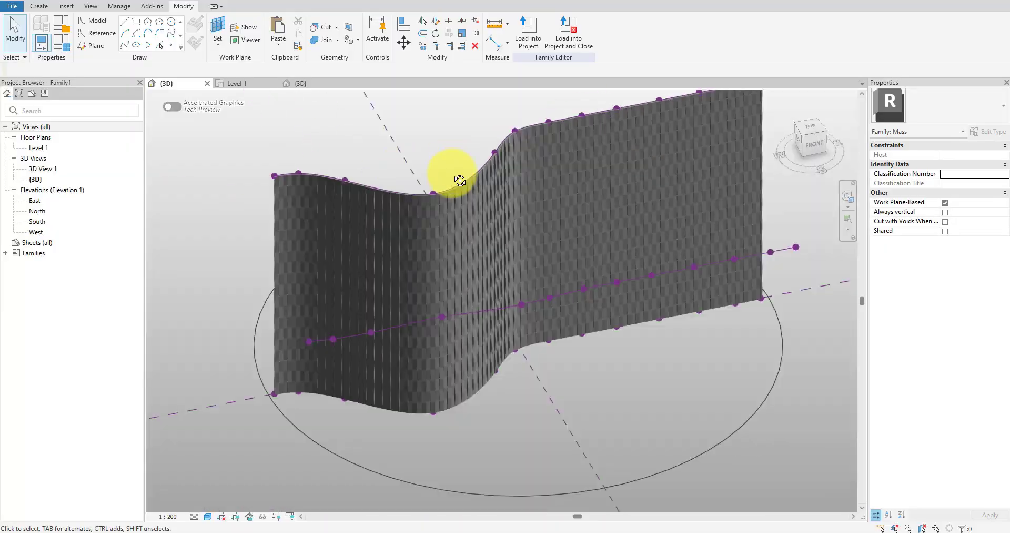
Switch to Dynamo and add a Family Types node set to ParametricPanel:ParametricPanel in the ParametricFacade graph.
left_click(713, 46)
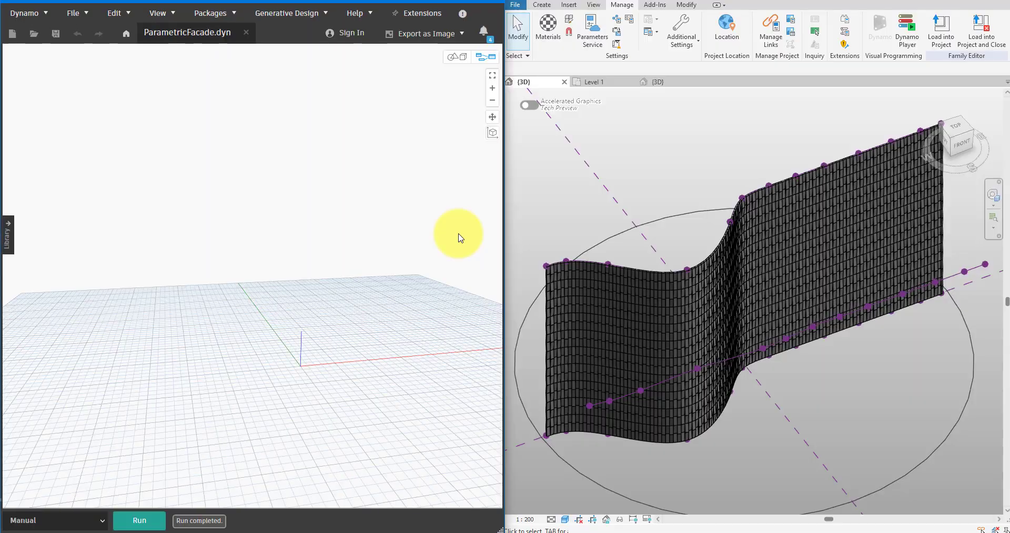
right_click(371, 179)
type("fa")
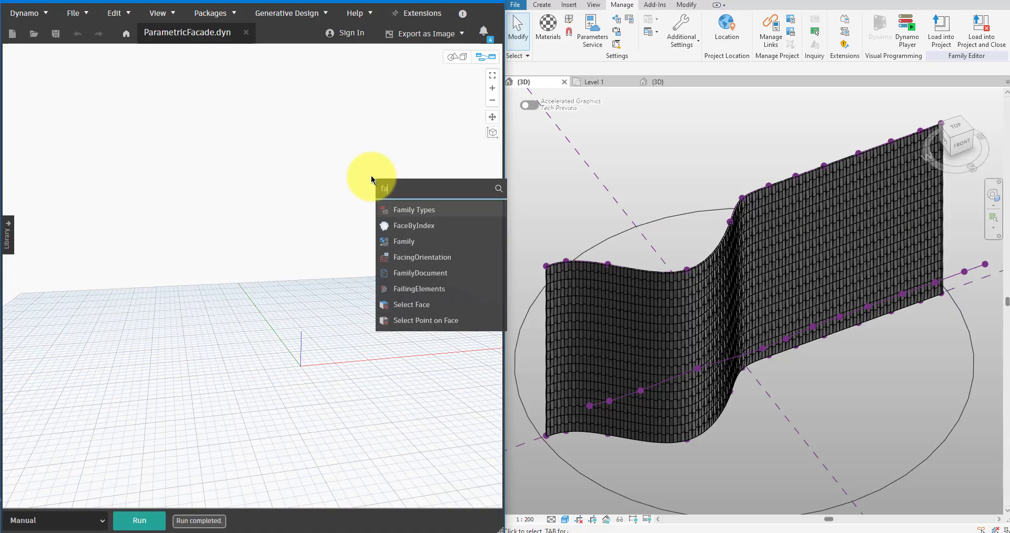
type("mily typews")
key("Down")
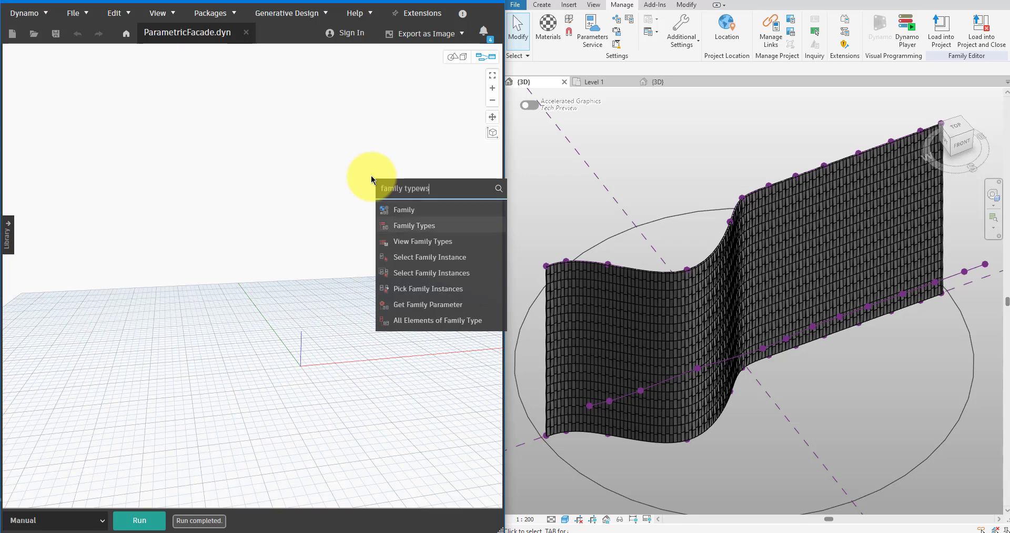
key("Return")
left_click_drag(436, 194, 242, 165)
left_click_drag(151, 166, 150, 168)
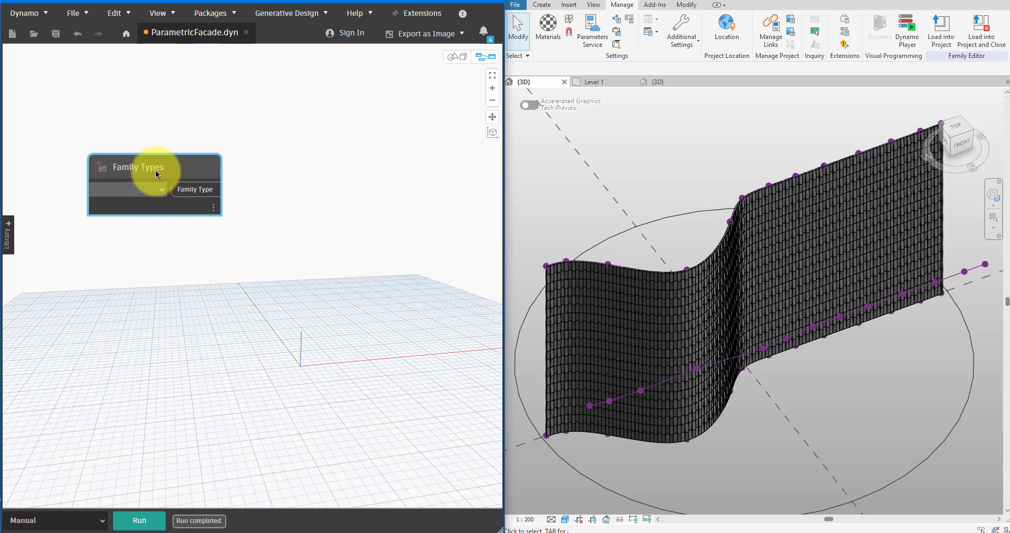
left_click(158, 189)
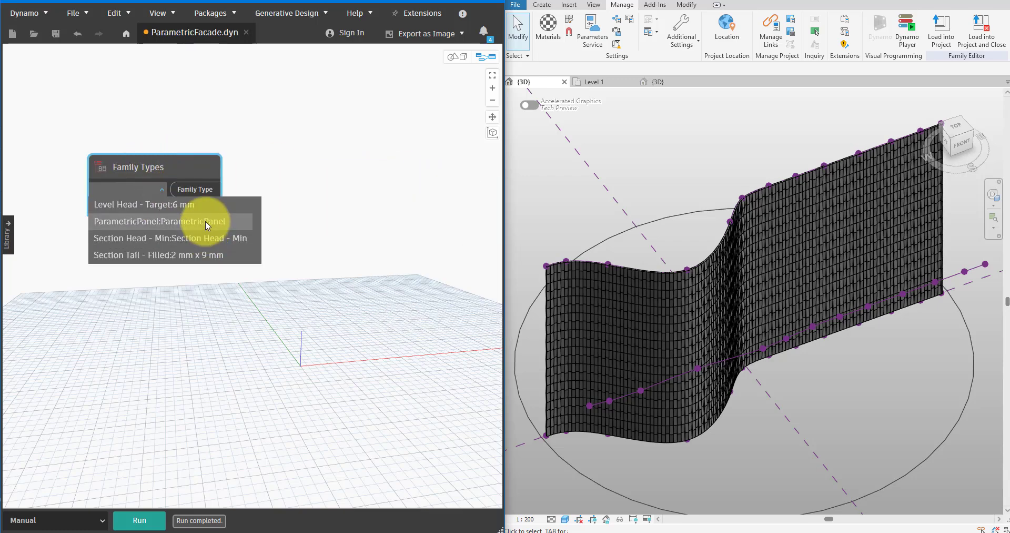
left_click(205, 221)
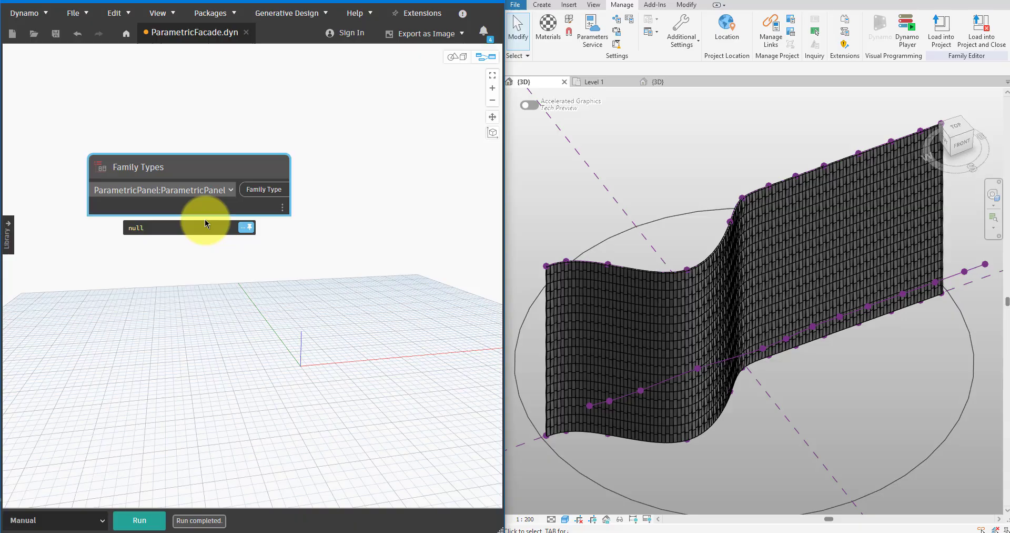
Add an All Elements of Family Type node and feed it the Family Types output.
right_click(251, 258)
type("all ele")
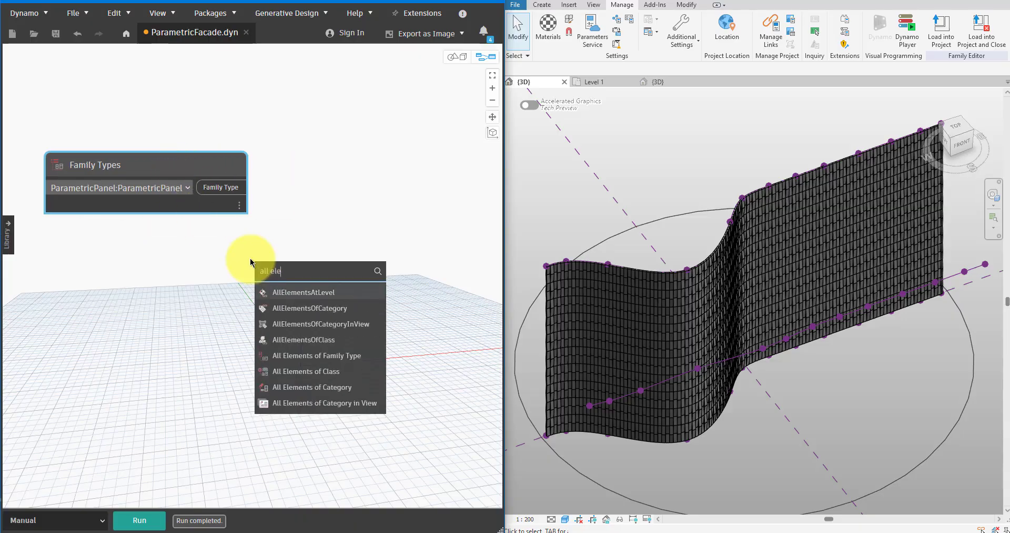
key("Down")
key("Down")
key("Down")
key("Down")
key("Down")
key("Return")
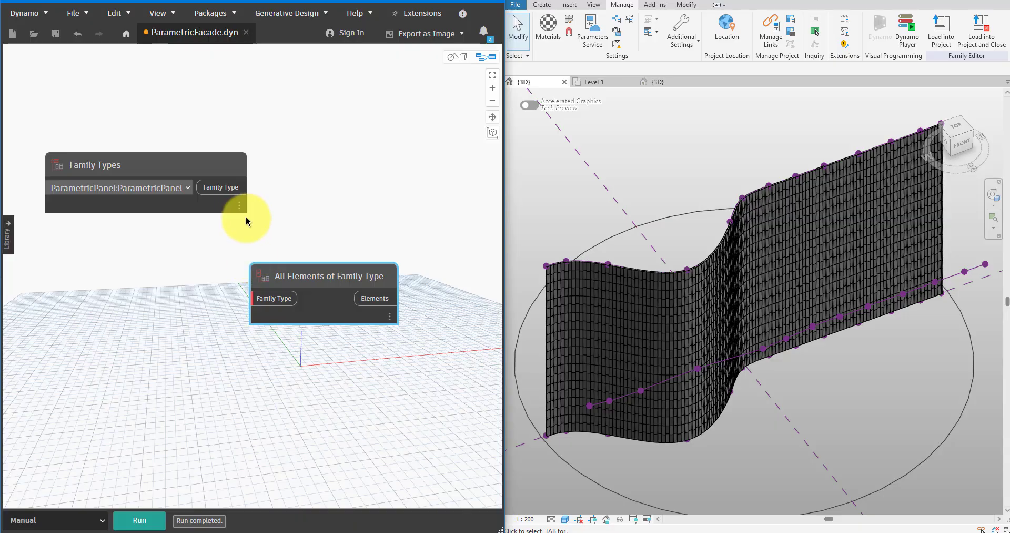
left_click_drag(249, 187, 264, 299)
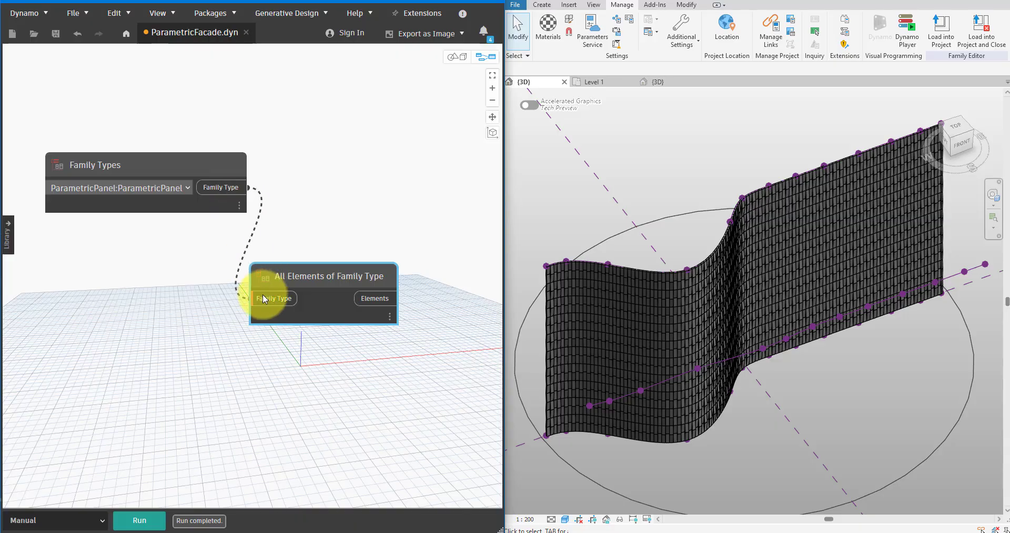
Run the graph and keep the All Elements of Family Type output list displayed, placing the node closer to Family Types.
left_click(138, 519)
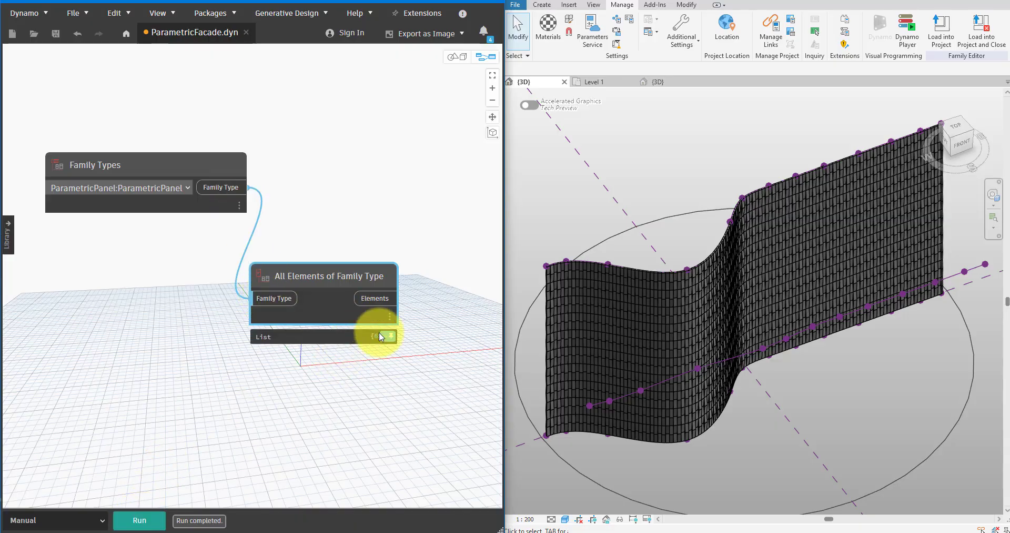
left_click(389, 341)
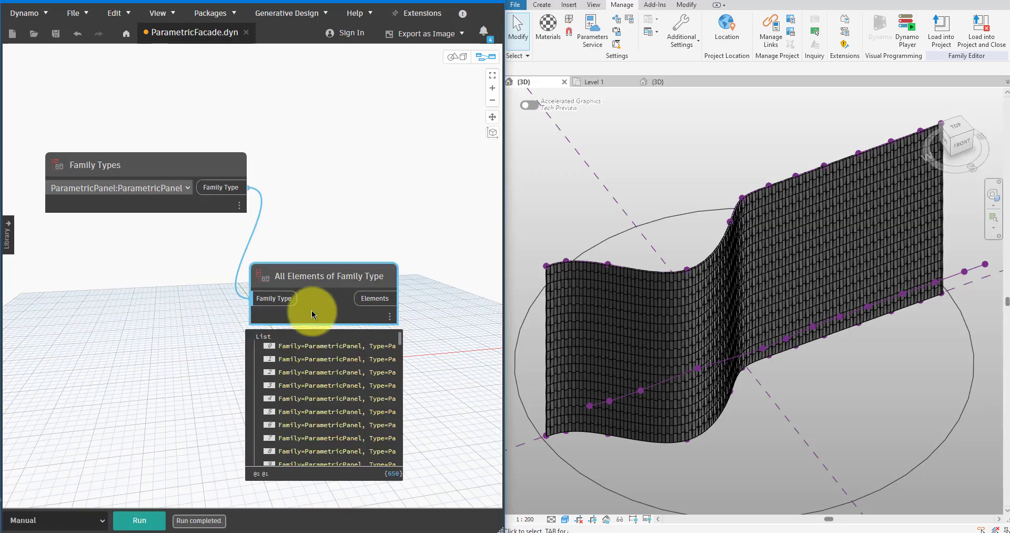
left_click_drag(311, 300, 341, 225)
scroll(296, 148, "down", 3)
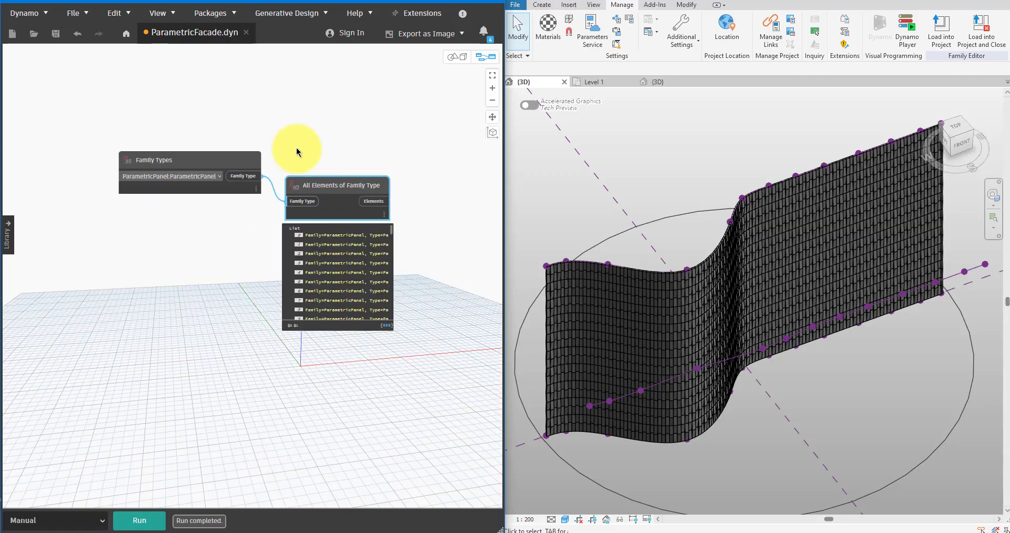
middle_click_drag(294, 145, 199, 140)
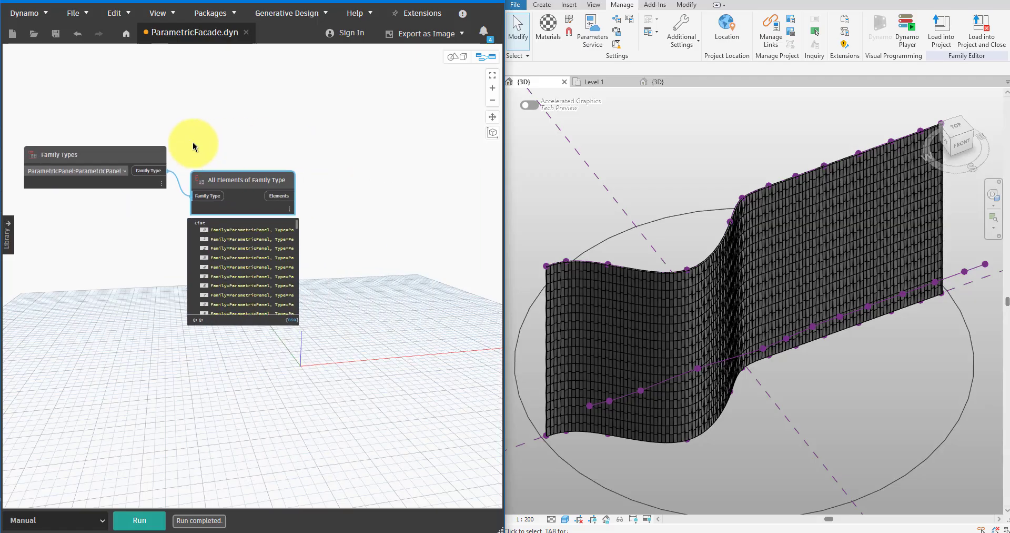
Add an Element.BoundingBox node and connect the Elements output to its element input.
right_click(321, 159)
type("bound")
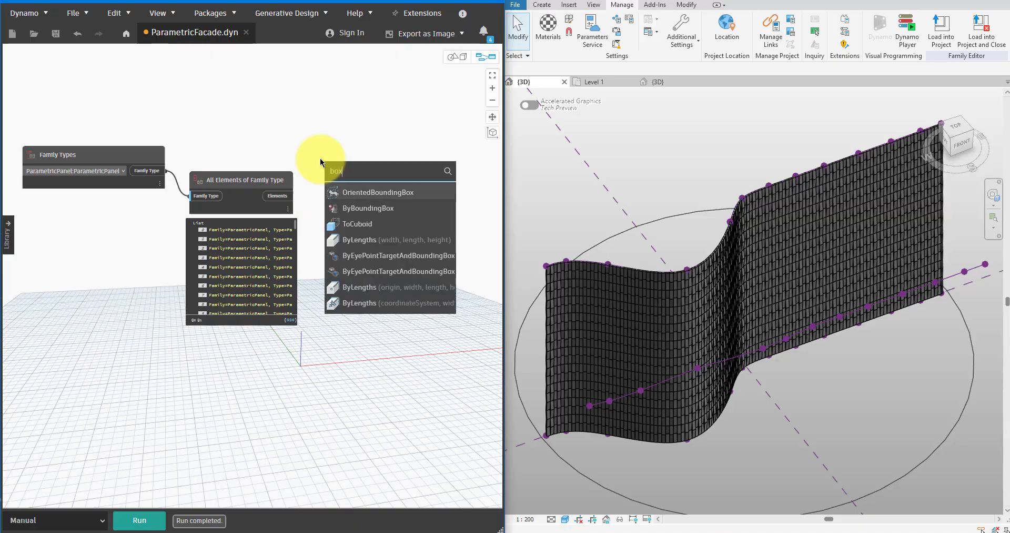
left_click(382, 207)
left_click(396, 233)
left_click(286, 197)
scroll(395, 179, "up", 3)
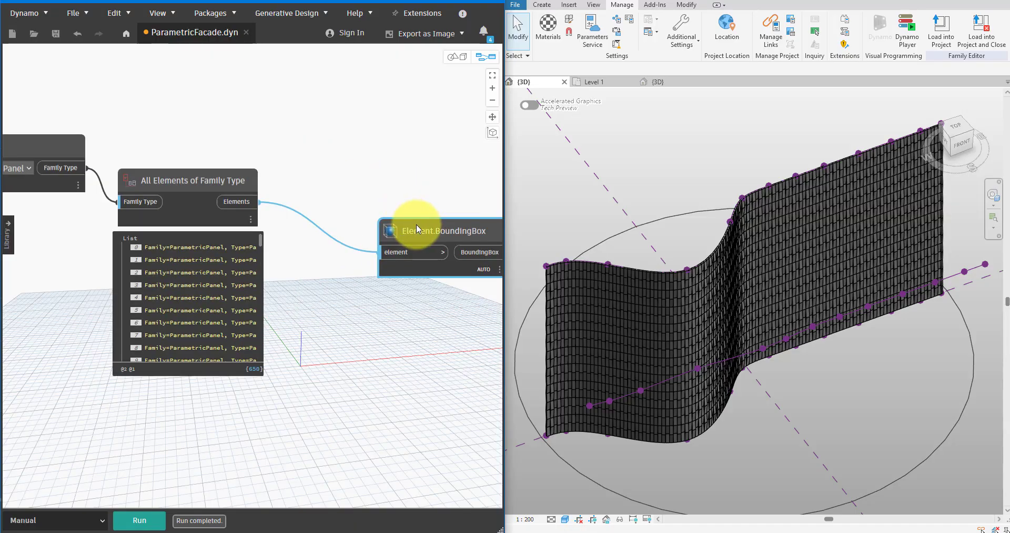
left_click_drag(416, 223, 357, 213)
middle_click_drag(383, 211, 288, 209)
Add a BoundingBox.MinPoint node and connect the BoundingBox output to it.
right_click(296, 165)
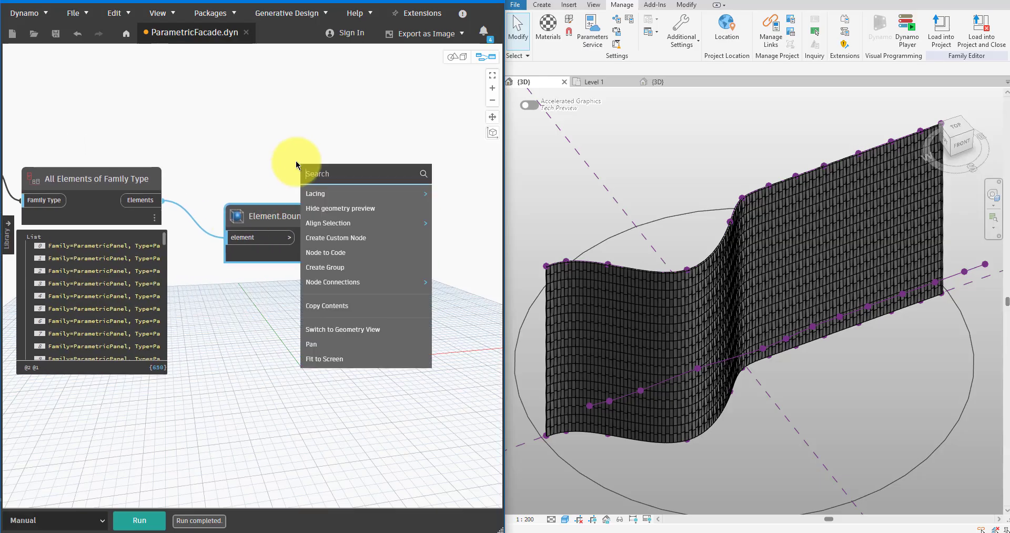
type("min")
left_click(337, 257)
left_click(338, 238)
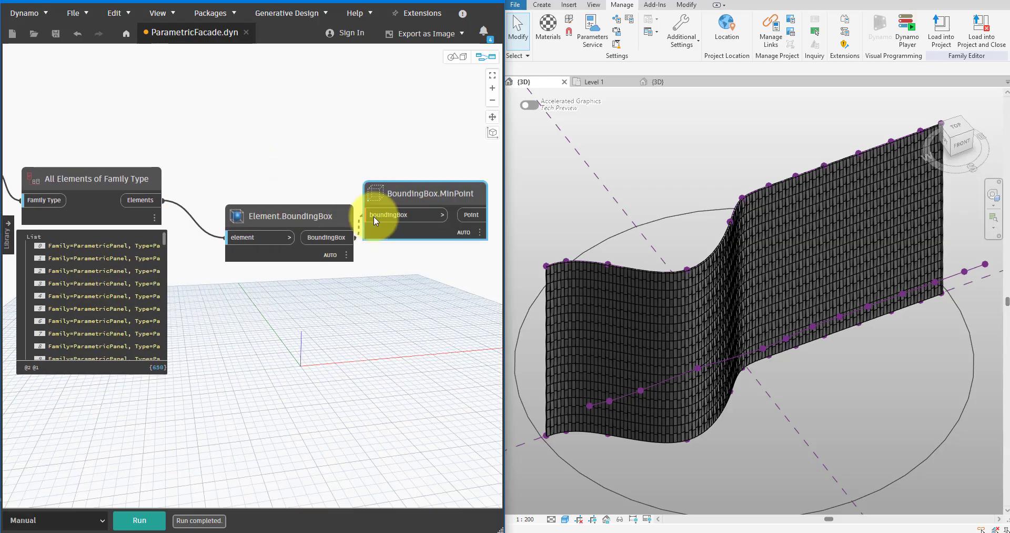
left_click(374, 216)
Add a BoundingBox.MaxPoint node below MinPoint and connect the same BoundingBox output to it.
right_click(375, 283)
type("max")
left_click(411, 374)
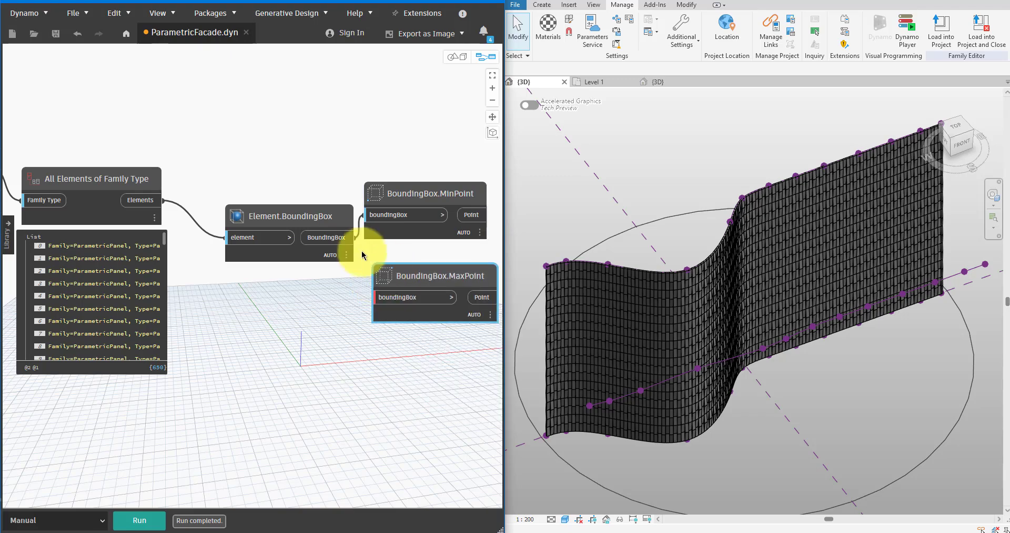
left_click_drag(329, 222, 307, 219)
left_click(308, 235)
left_click(379, 297)
left_click_drag(387, 280, 381, 275)
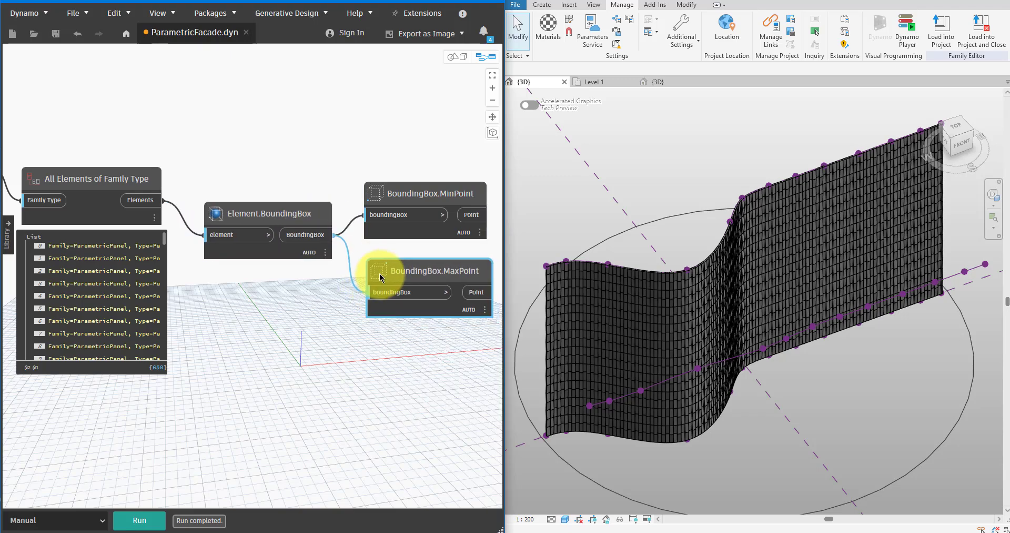
Add a Line.ByStartPointEndPoint node with the MinPoint output as startPoint and the MaxPoint output as endPoint.
middle_click_drag(334, 314, 237, 308)
right_click(370, 333)
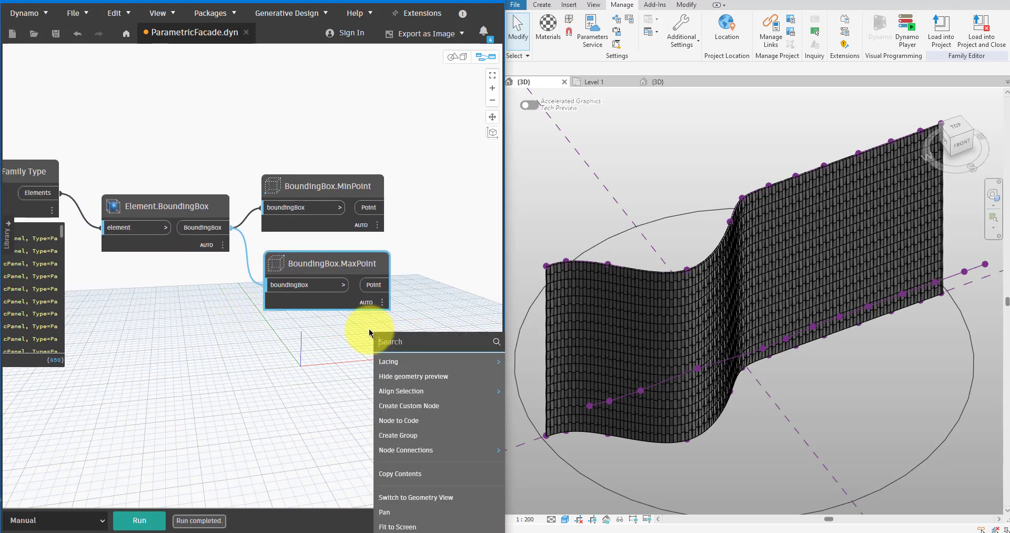
type("line")
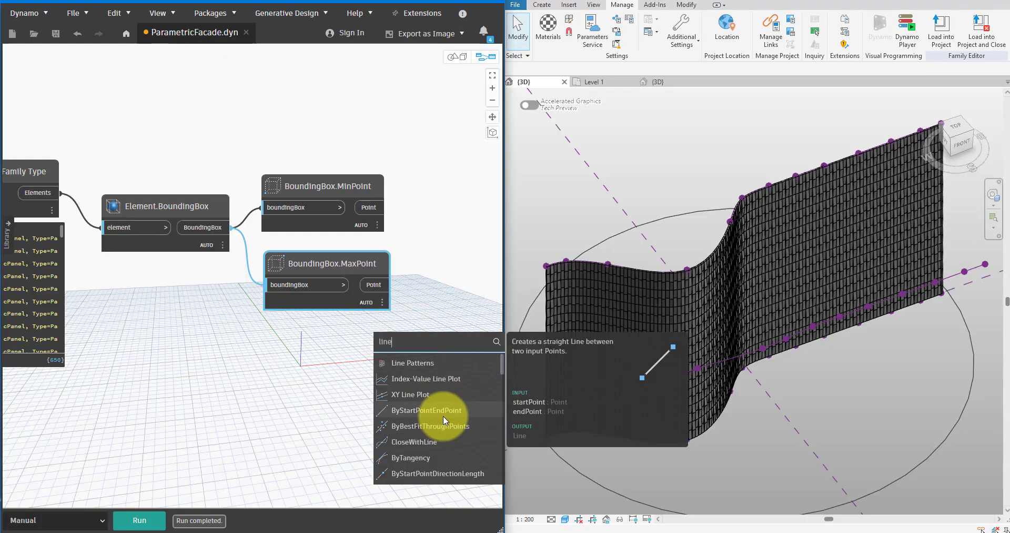
left_click(443, 416)
left_click_drag(379, 421, 375, 181)
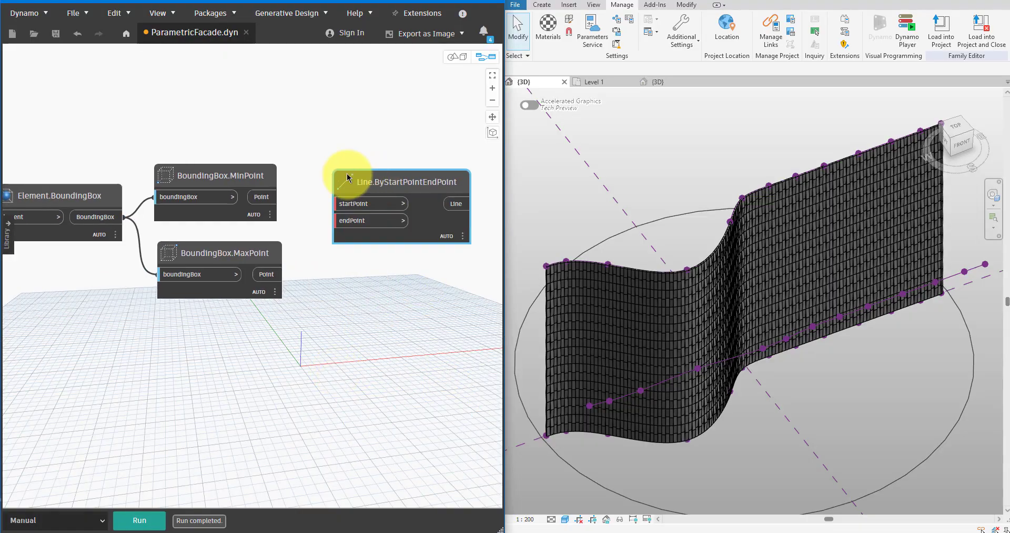
left_click_drag(269, 197, 276, 278)
left_click(274, 276)
left_click_drag(388, 238, 377, 261)
Add a Curve.PointAtParameter node beside the line node and connect the Line output to its curve input.
middle_click_drag(424, 281, 341, 270)
right_click(338, 306)
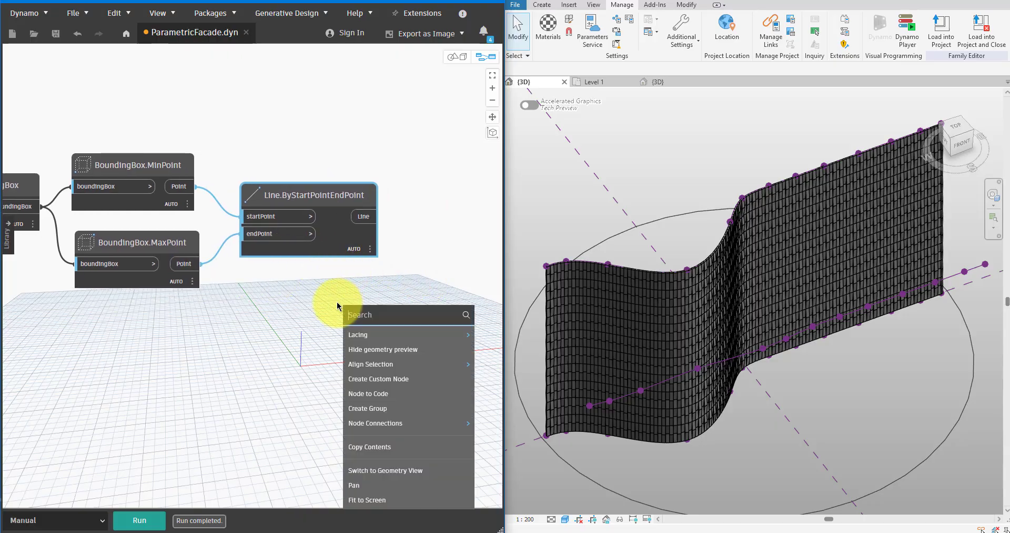
type("pointat")
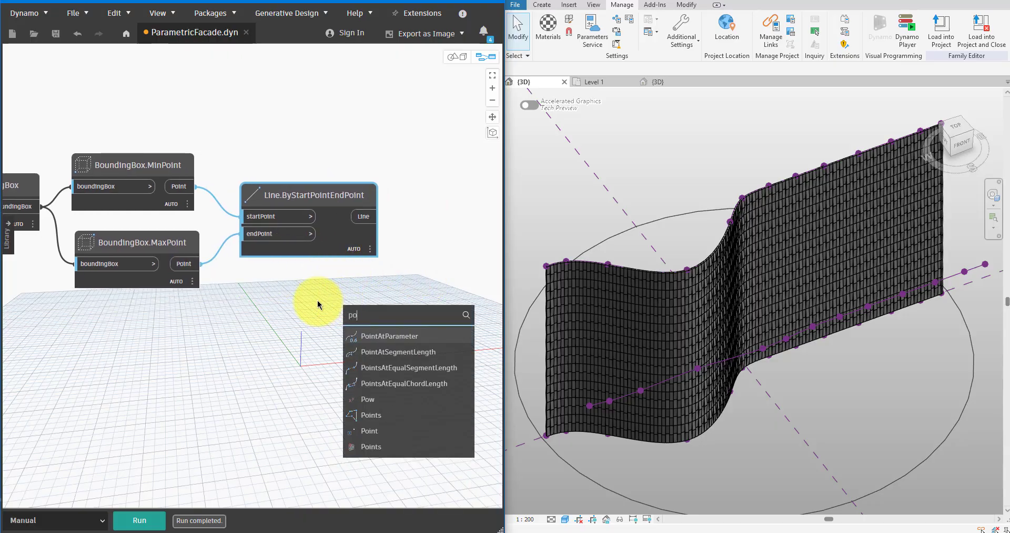
left_click(361, 331)
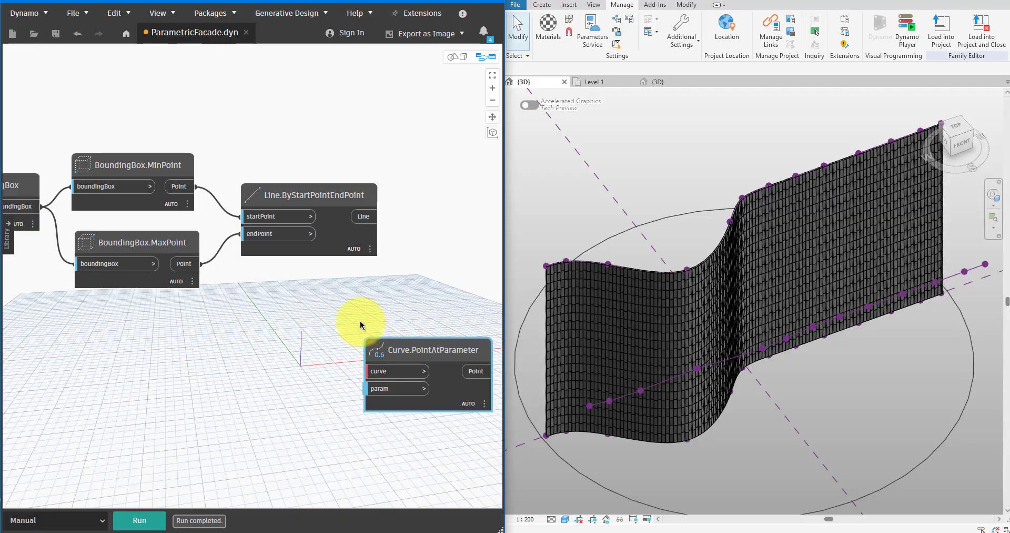
left_click_drag(369, 224, 438, 216)
Feed a Code Block containing 0.5; into the param input of Curve.PointAtParameter and run the graph.
middle_click_drag(327, 299, 220, 303)
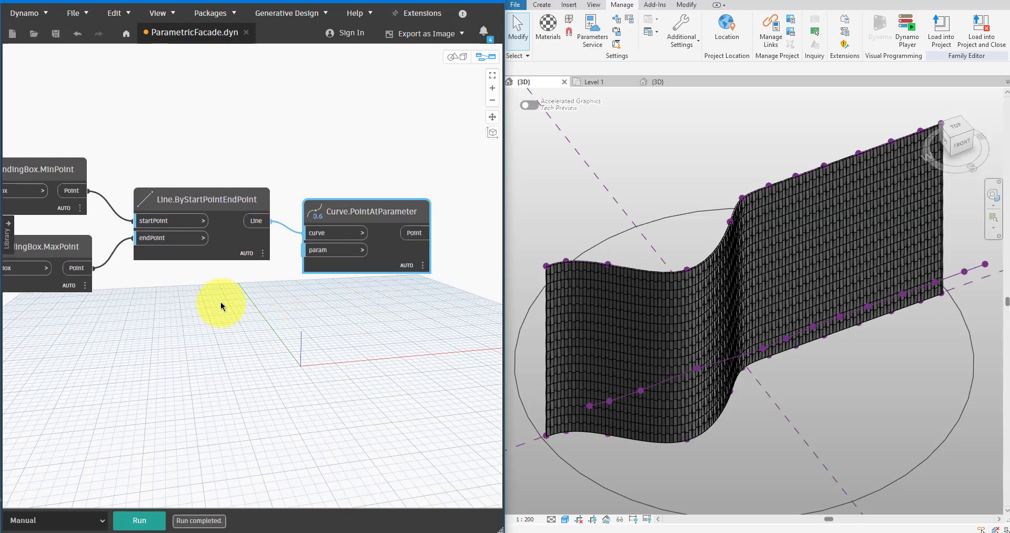
double_click(220, 302)
type("0.5;")
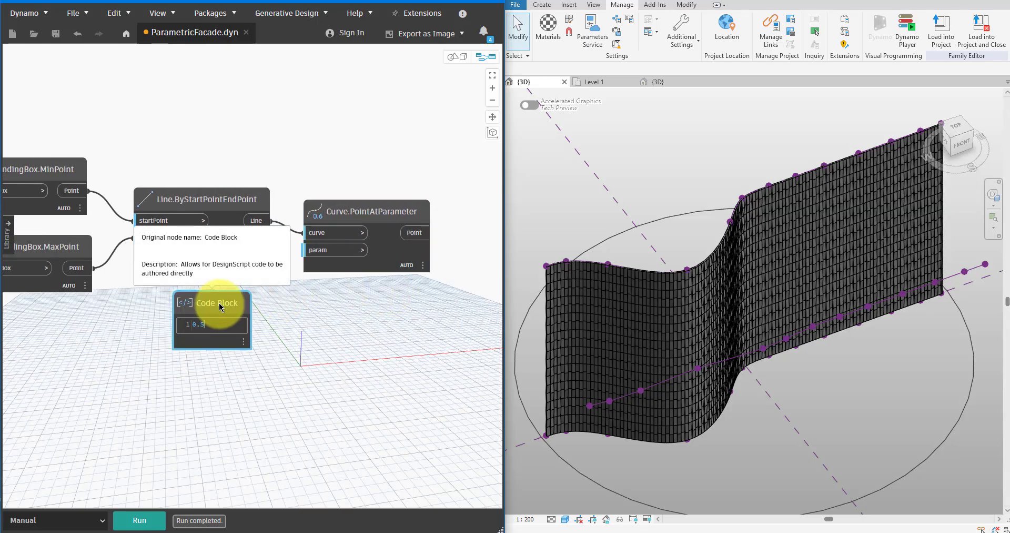
left_click(262, 320)
left_click_drag(257, 320, 304, 249)
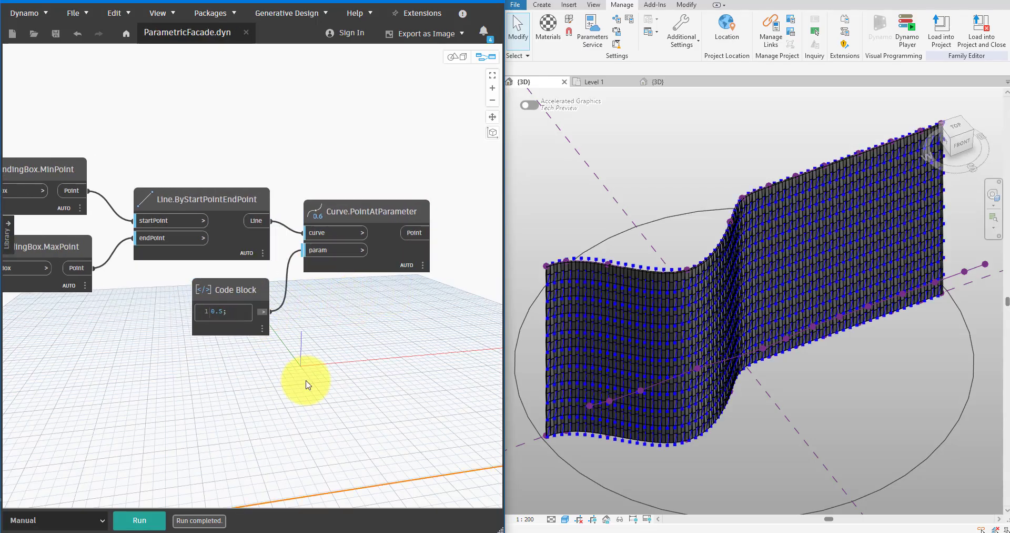
Hide the geometry preview of Line.ByStartPointEndPoint and keep the Curve.PointAtParameter output list displayed to check the panel midpoints.
scroll(634, 308, "up", 5)
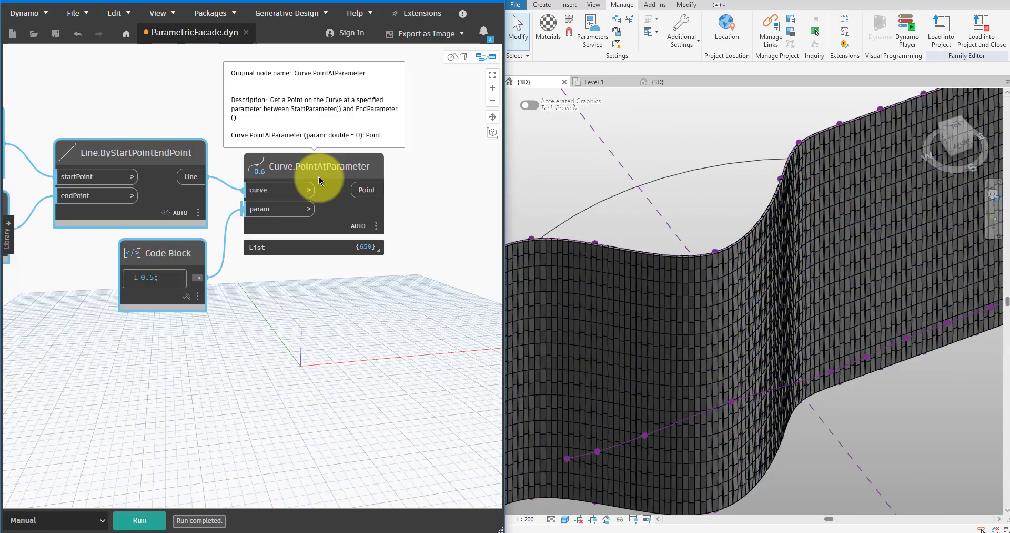
scroll(326, 199, "up", 3)
left_click(341, 233)
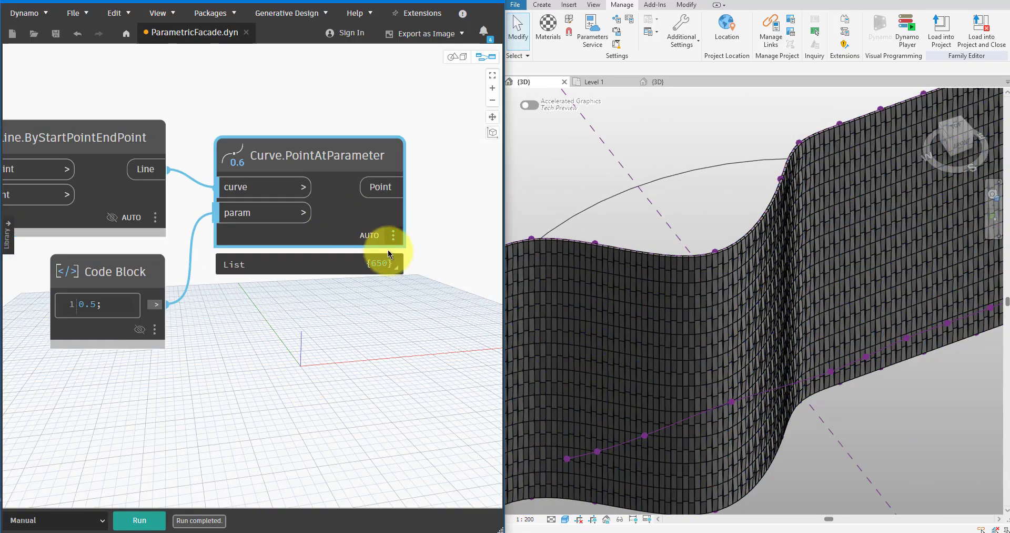
left_click(393, 264)
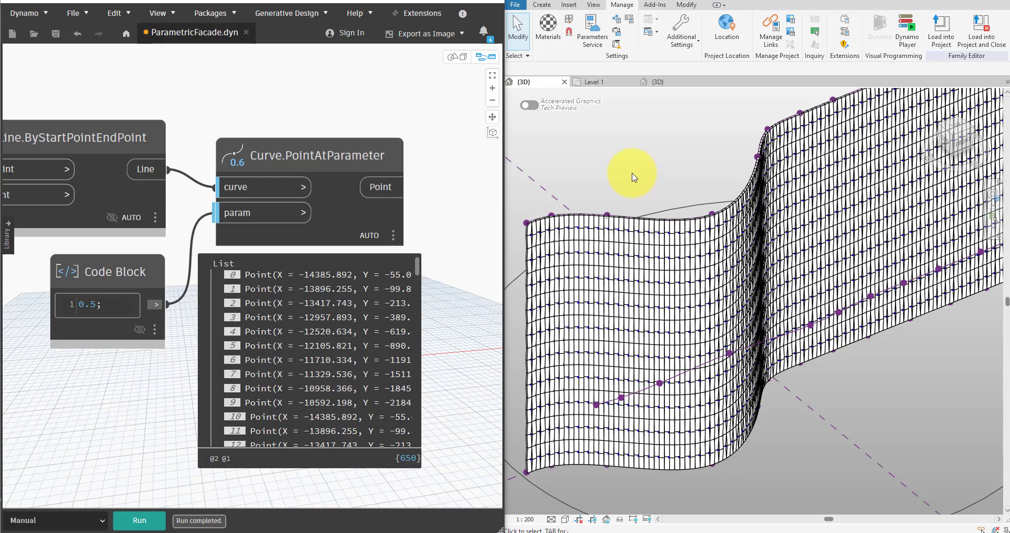
scroll(634, 177, "down", 3)
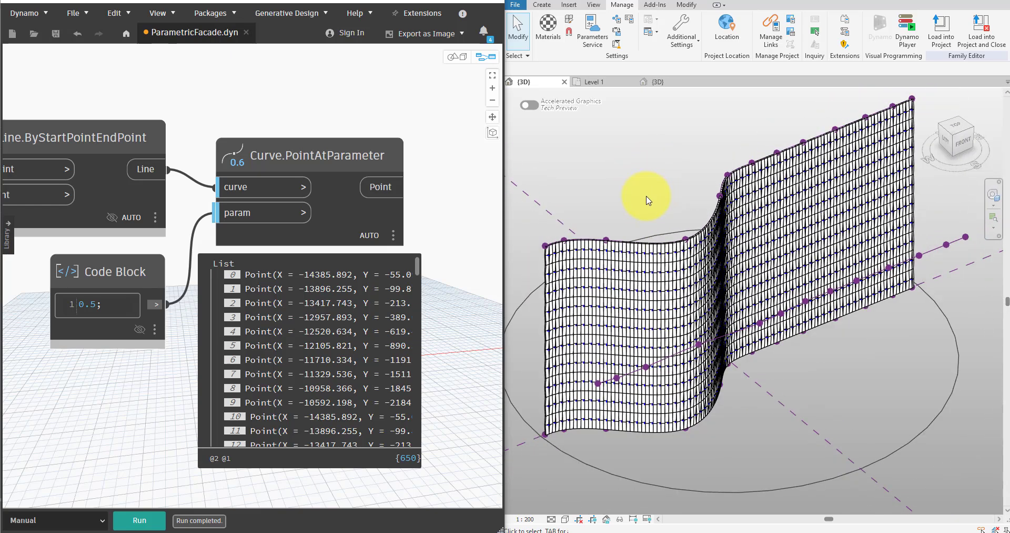
Add a Select Model Element node and place it above Curve.PointAtParameter.
middle_click_drag(482, 182, 334, 176)
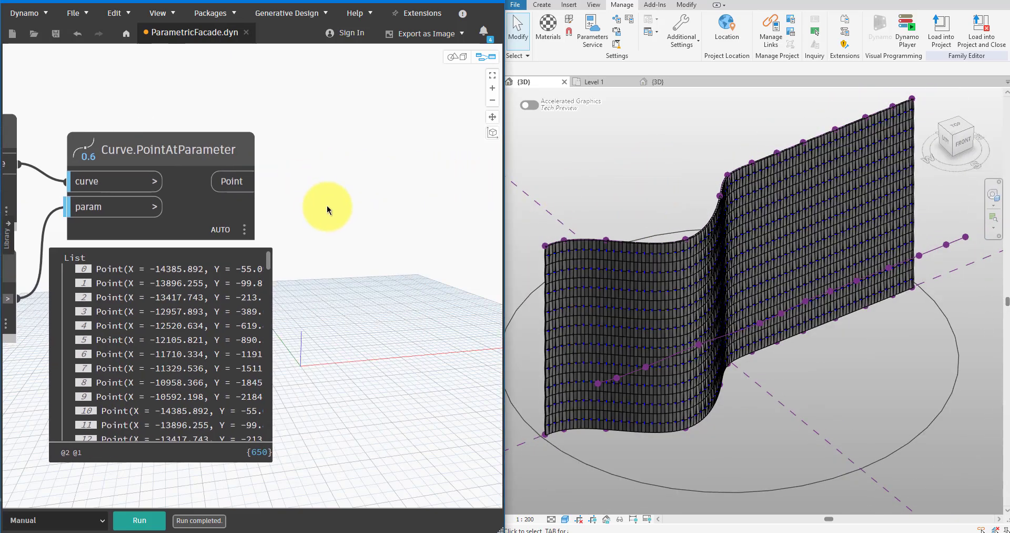
right_click(327, 209)
type("selct")
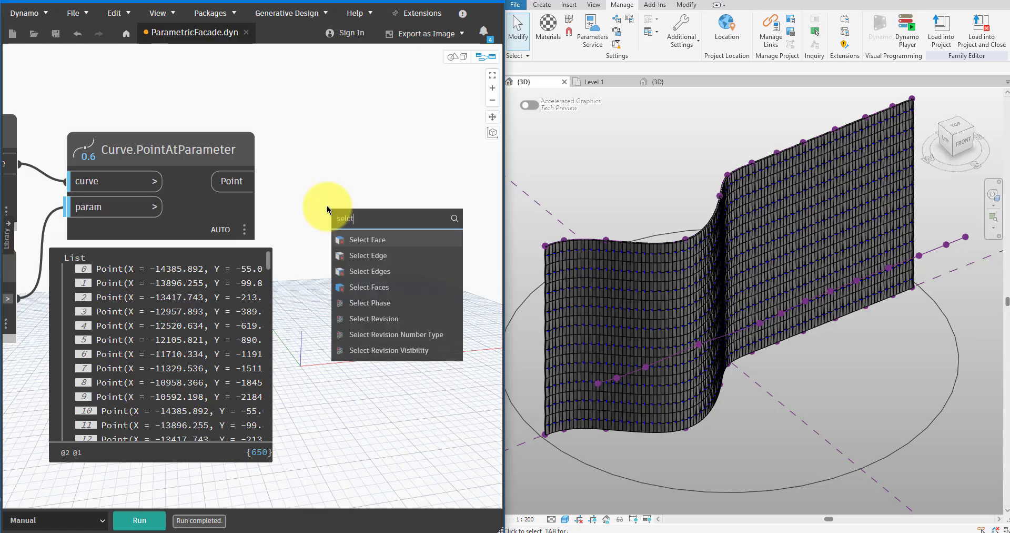
key("BackSpace")
left_click(411, 238)
scroll(414, 235, "down", 3)
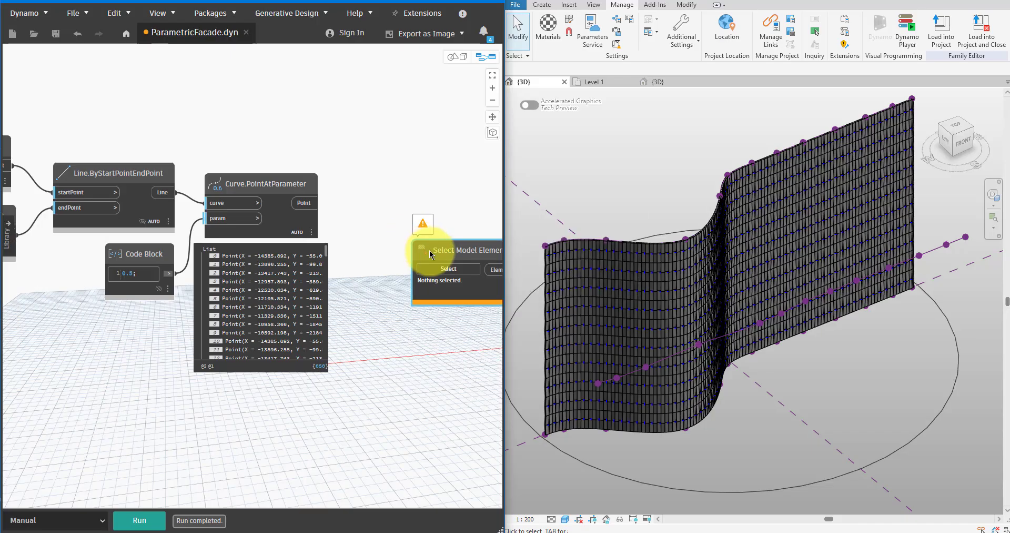
left_click_drag(430, 255, 279, 117)
Pick the curved reference line crossing the facade in the Revit view as the element of the Select Model Element node.
scroll(364, 112, "up", 2)
middle_click_drag(349, 138, 327, 183)
left_click_drag(302, 158, 292, 122)
left_click(274, 146)
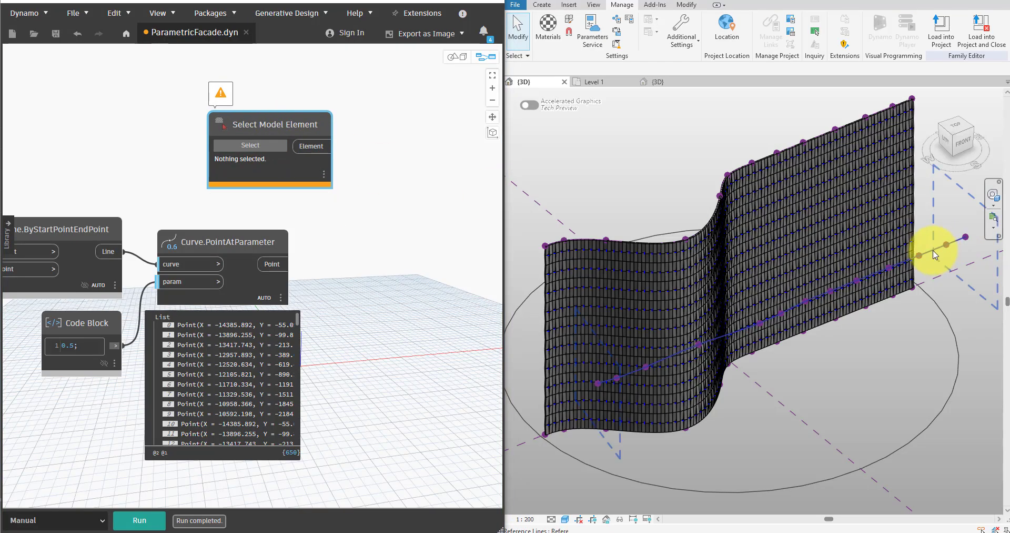
left_click(879, 257)
Add an Element.Geometry node beside Select Model Element, connect the Element output to its element input and run the graph.
right_click(401, 153)
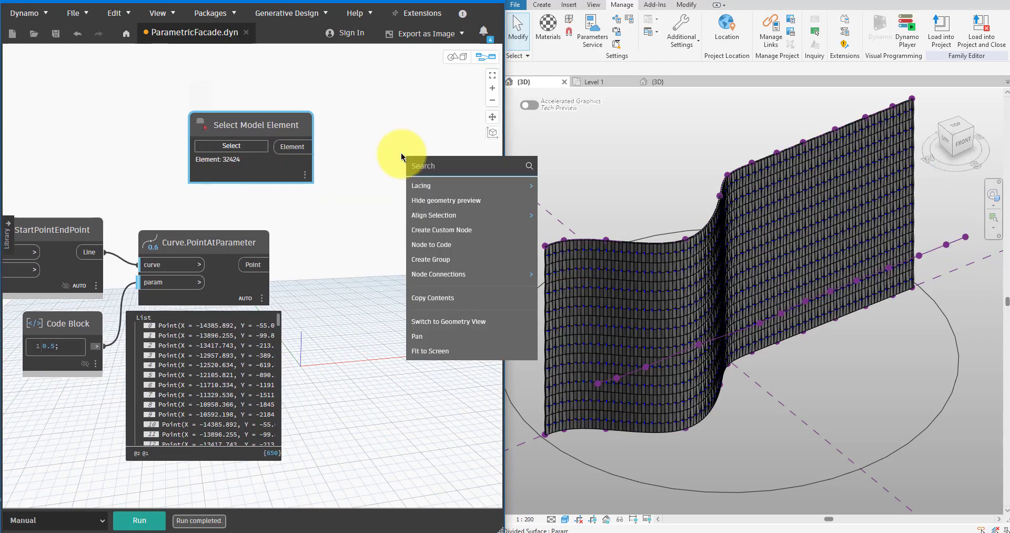
type("element.geometry")
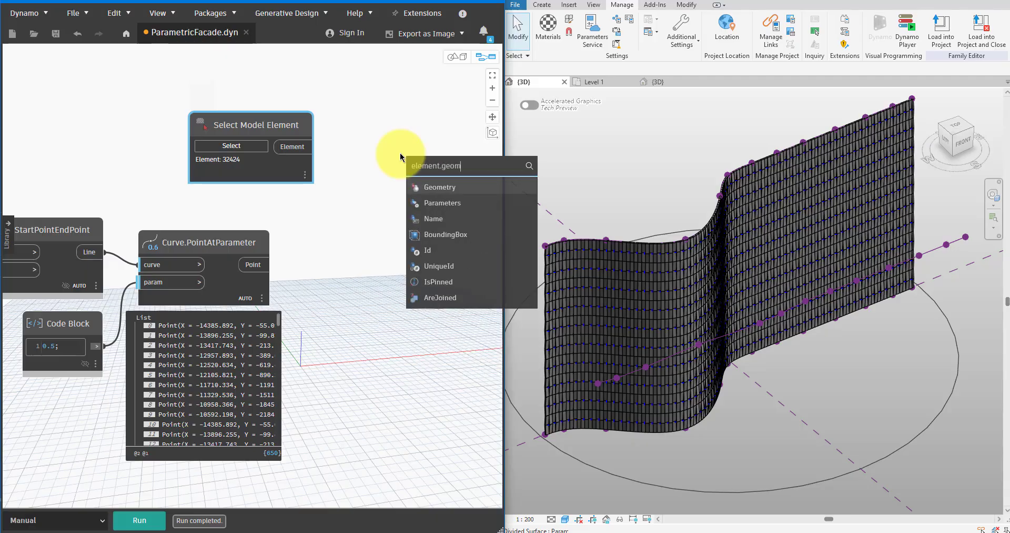
key("Return")
left_click_drag(437, 168, 394, 137)
left_click(450, 231)
Frame the panel midpoints and the reference curve in the background 3D preview, and save the graph.
key("ctrl+b")
left_click(492, 76)
right_click_drag(338, 266, 431, 396)
key("ctrl+b")
middle_click_drag(407, 206, 276, 213)
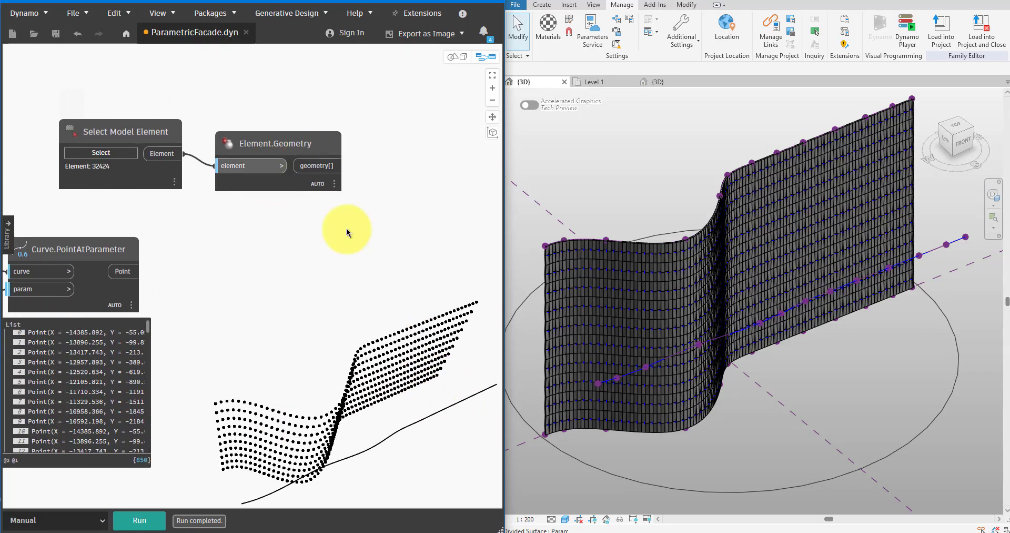
scroll(349, 235, "down", 1)
key("ctrl+s")
Add a Geometry.DistanceTo node with the Curve.PointAtParameter output as geometry and the Element.Geometry output as other.
right_click(327, 242)
type("distance")
key("Down")
key("Down")
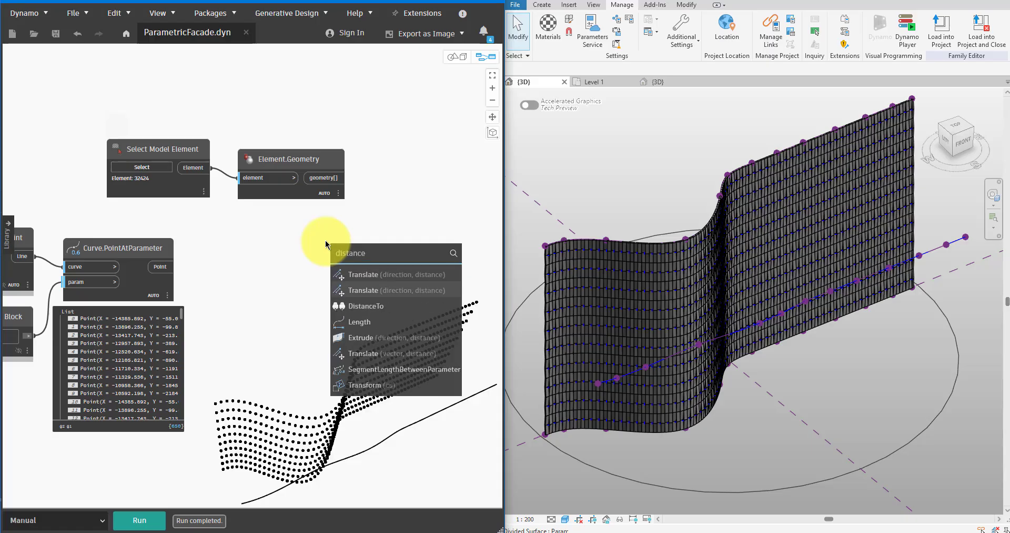
key("Return")
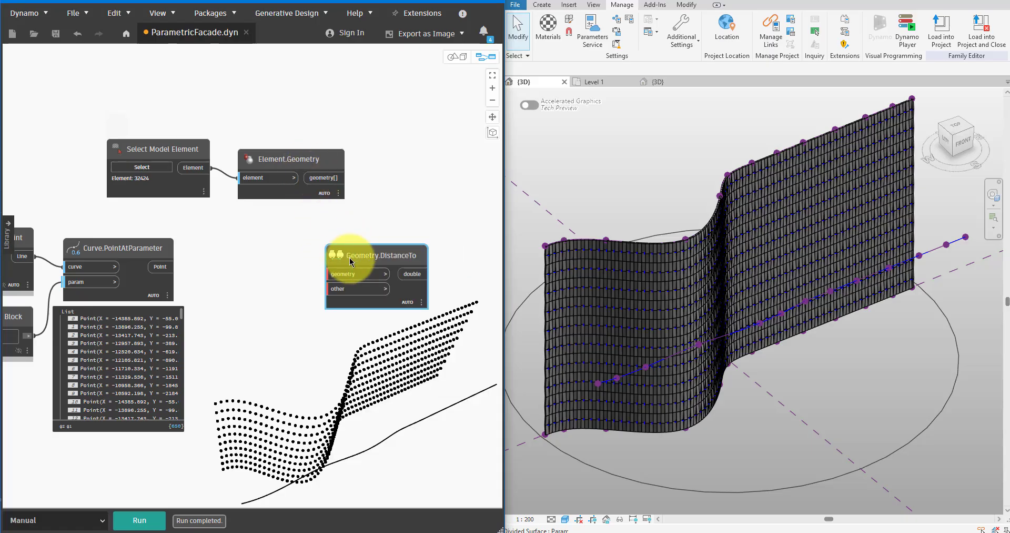
left_click(160, 268)
left_click(325, 273)
left_click_drag(350, 255, 409, 238)
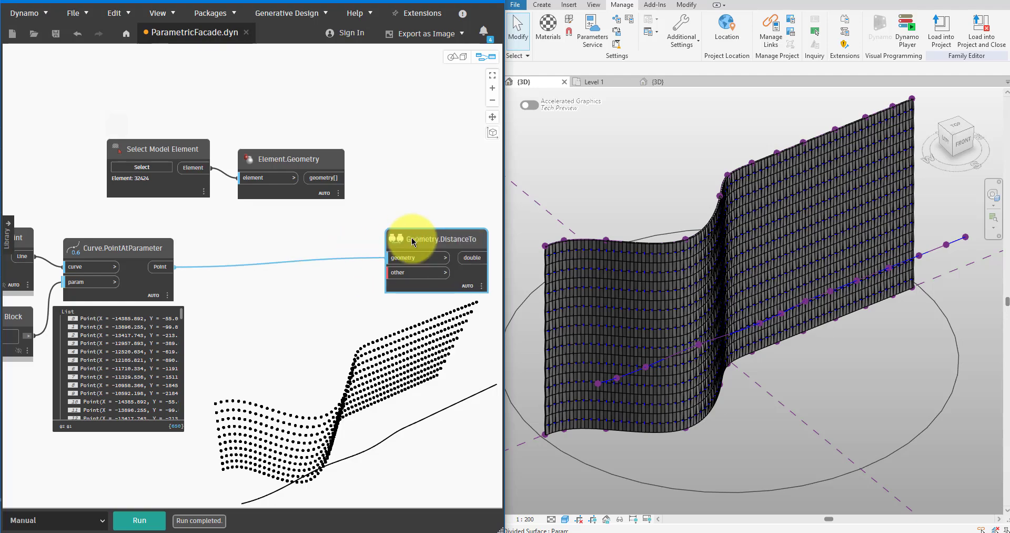
left_click(335, 178)
left_click(392, 273)
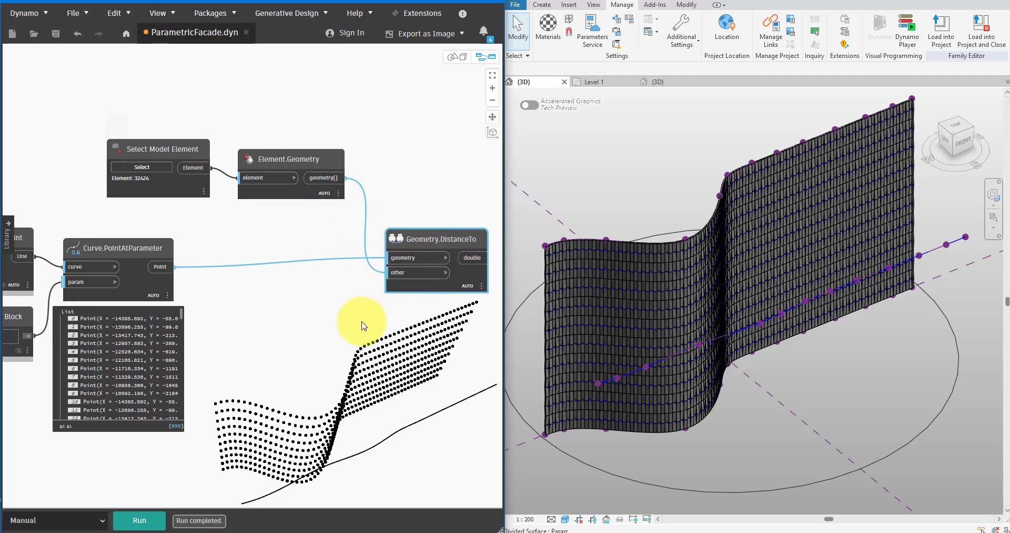
Add a List.Flatten node beside Geometry.DistanceTo and connect the double output to its list input.
middle_click_drag(363, 326, 177, 289)
right_click(178, 300)
type("flatten")
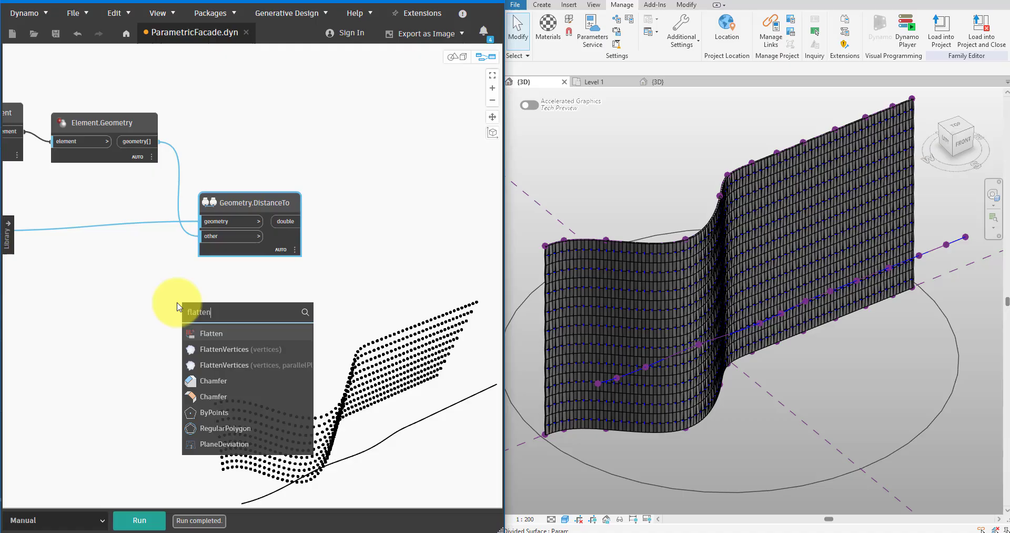
left_click(217, 334)
left_click(287, 222)
left_click(242, 362)
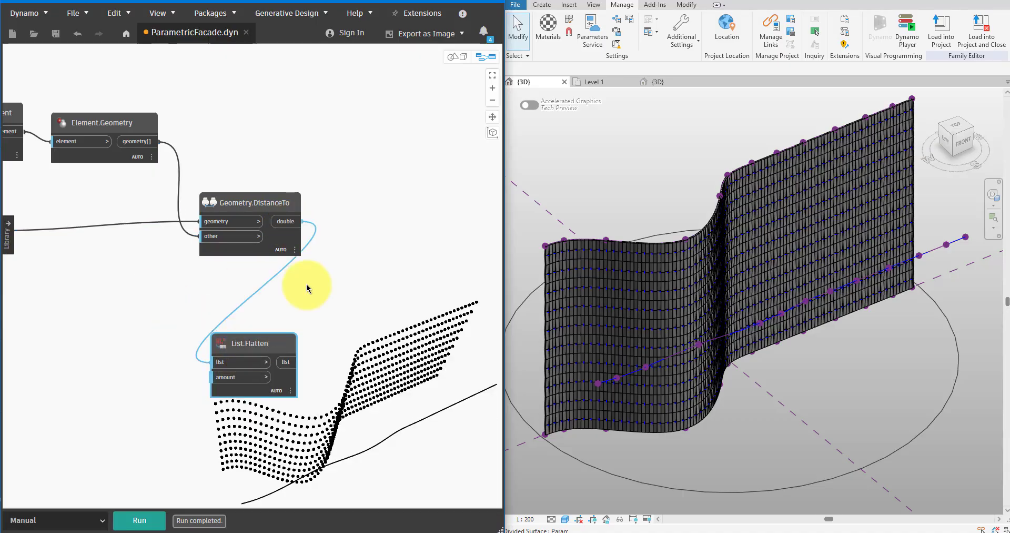
left_click_drag(249, 348, 360, 232)
Set the lacing of Geometry.DistanceTo to Longest and run the graph with the distance and flattened lists displayed.
mouse_move(398, 274)
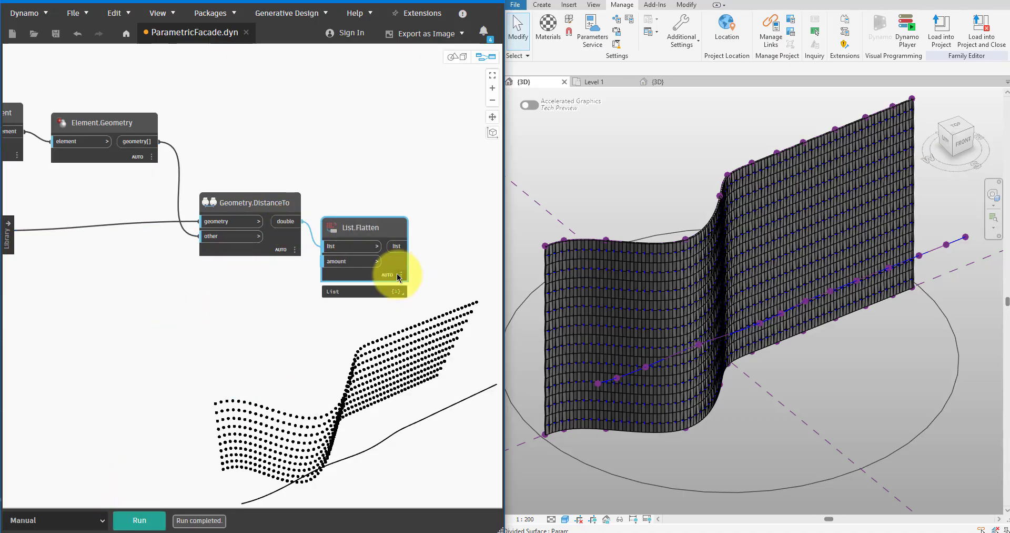
left_click(398, 291)
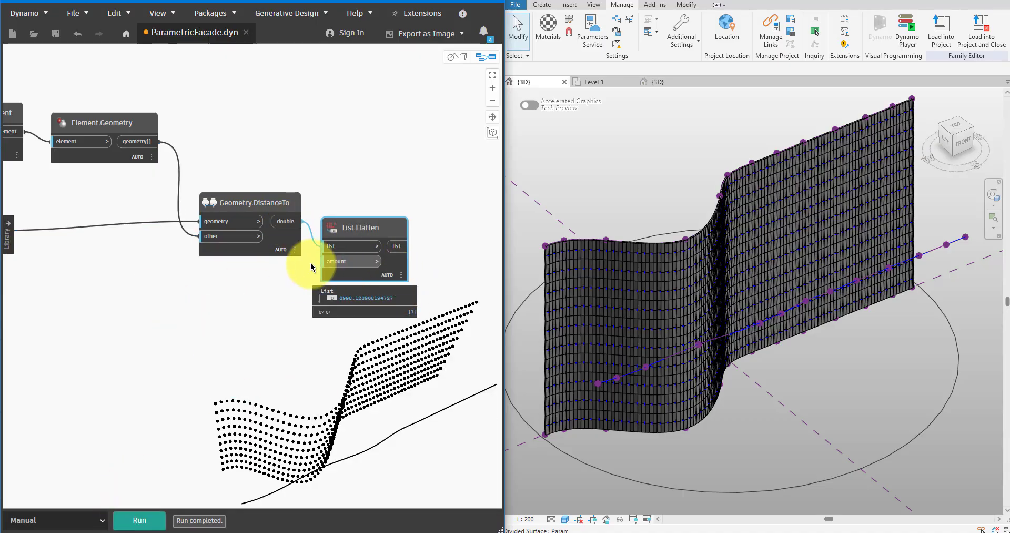
left_click(284, 247)
right_click(277, 243)
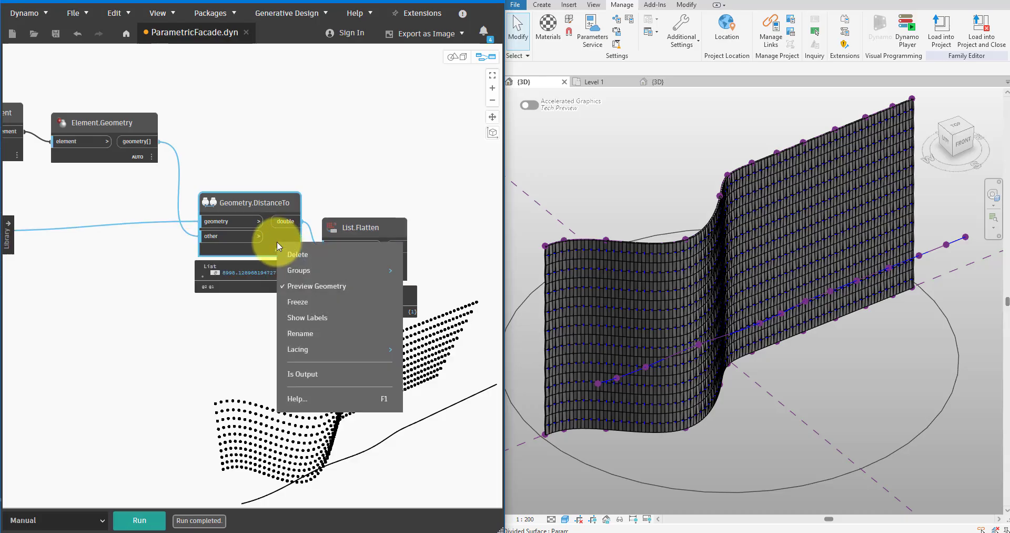
mouse_move(305, 349)
left_click(427, 379)
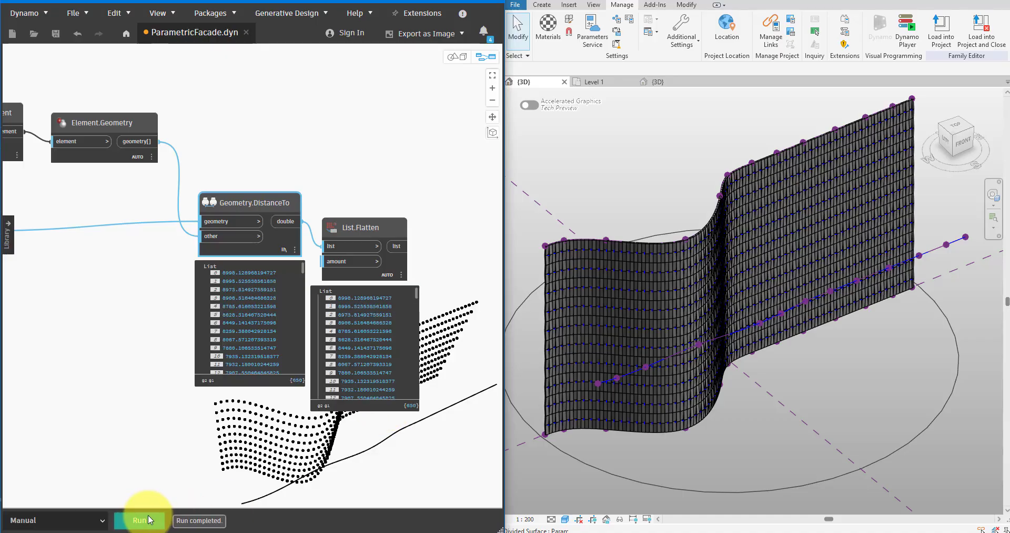
scroll(442, 316, "up", 3)
middle_click_drag(438, 313, 413, 304)
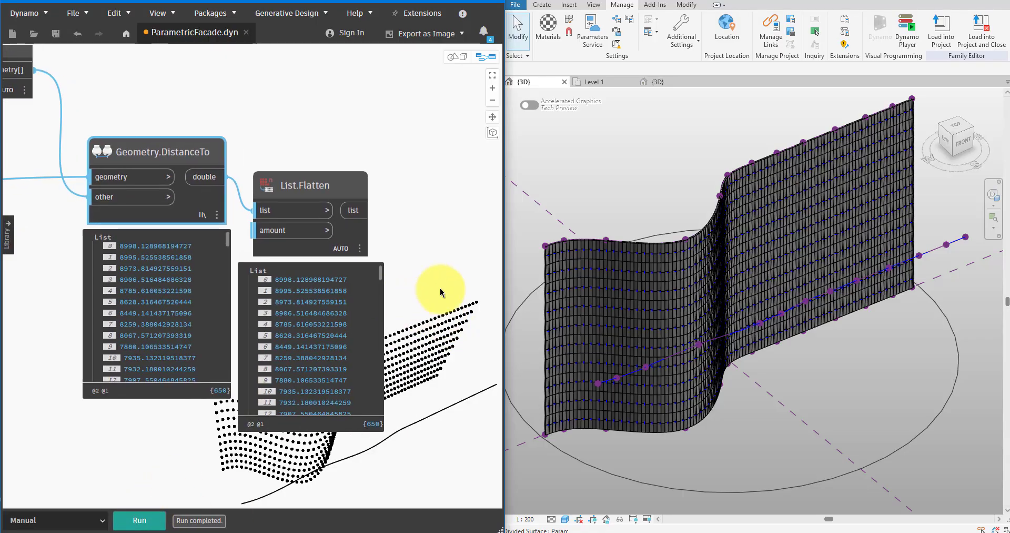
Add a List.MaximumItem node and connect the List.Flatten output to its list input.
scroll(400, 266, "down", 5)
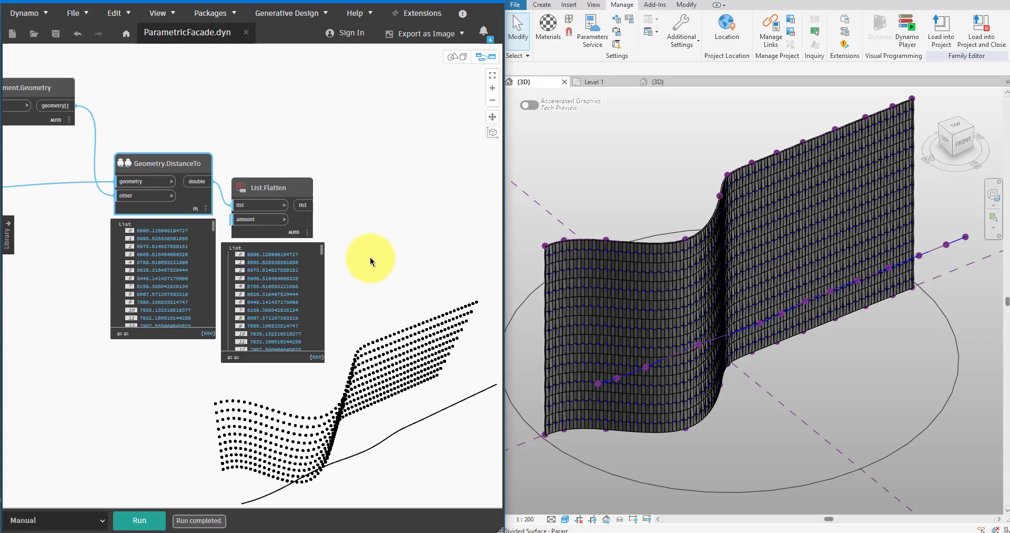
scroll(254, 242, "up", 1)
right_click(254, 243)
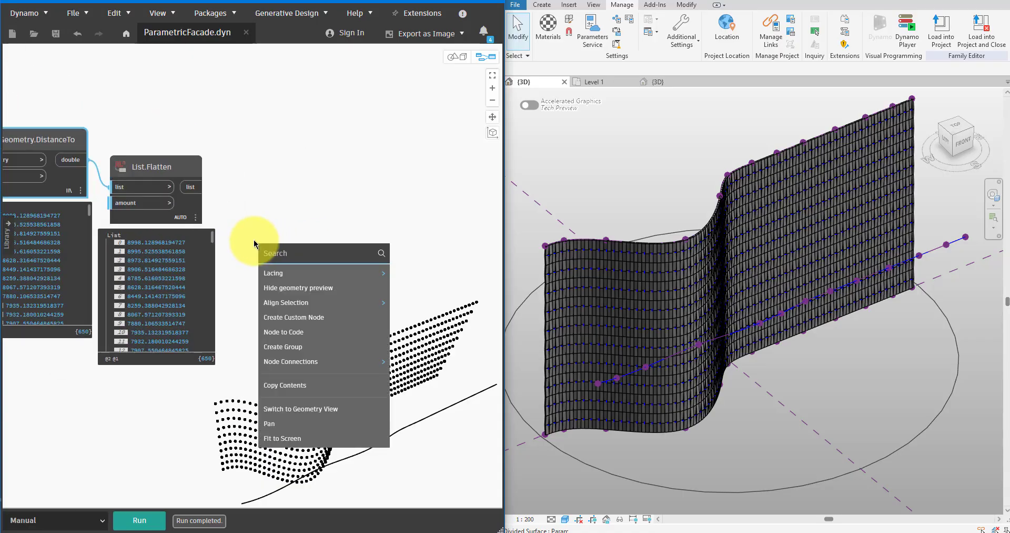
type("mazxl")
key("BackSpace")
key("BackSpace")
type("xim")
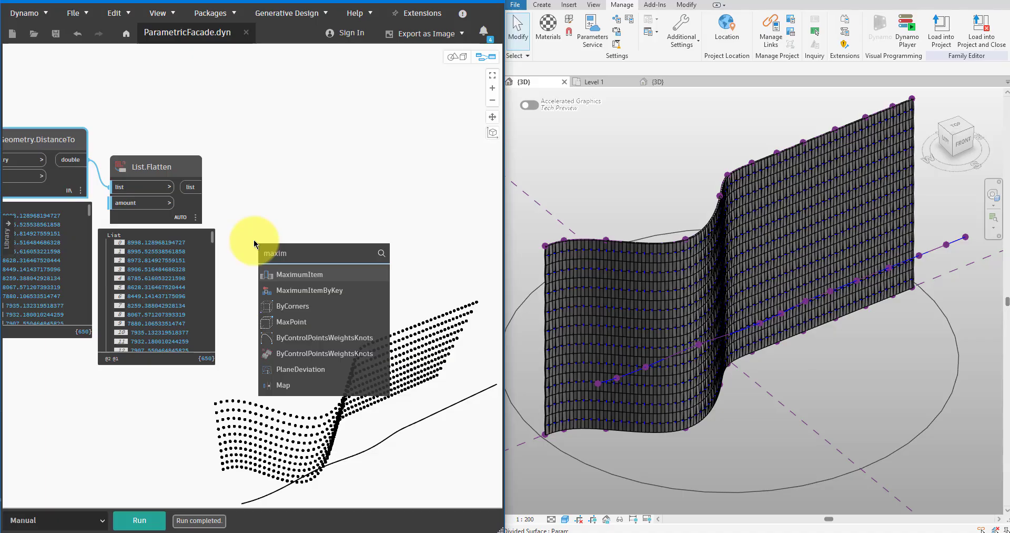
key("Return")
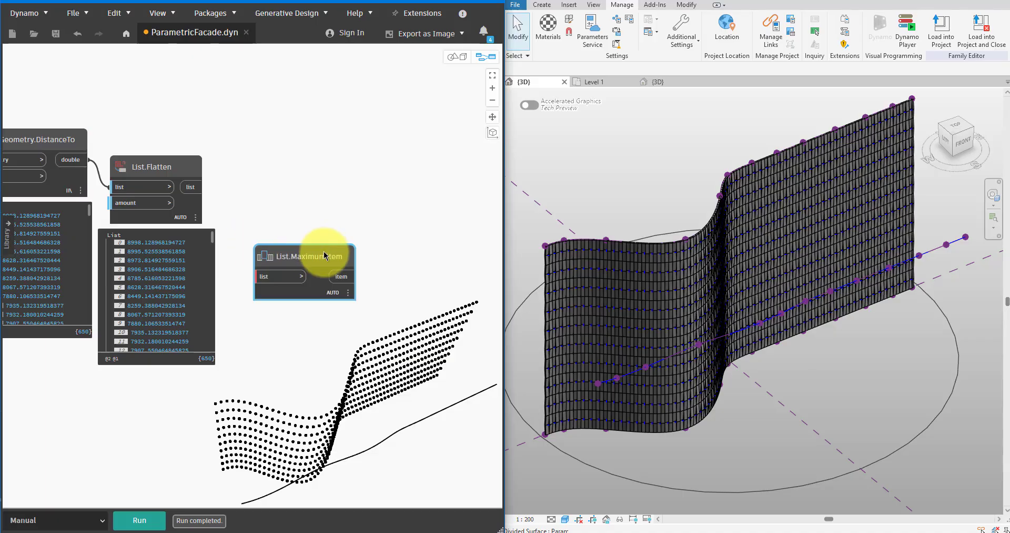
left_click(205, 188)
left_click(268, 282)
left_click_drag(308, 259, 342, 258)
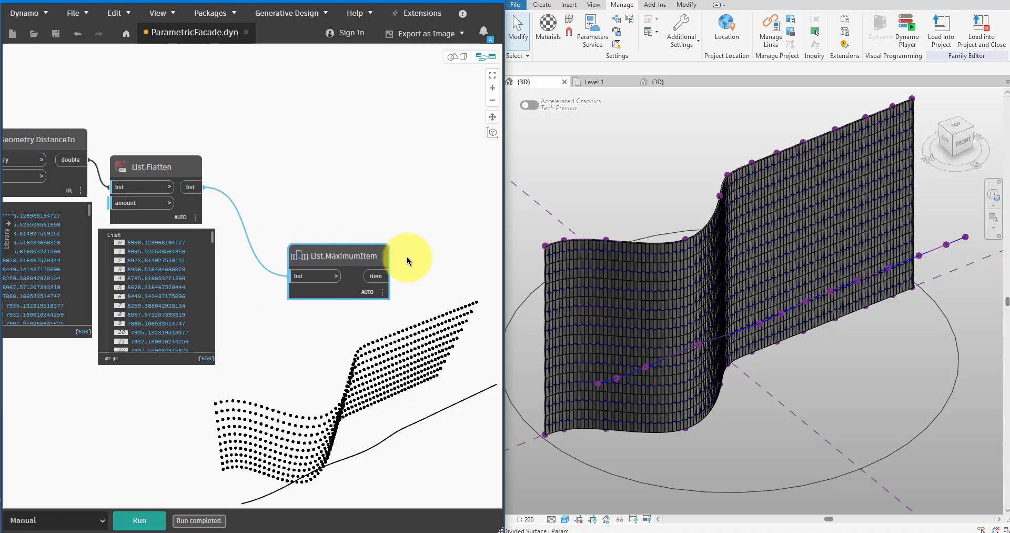
Add a Code Block containing Math.Abs(max - distance); beside List.MaximumItem.
middle_click_drag(409, 257, 353, 240)
double_click(352, 241)
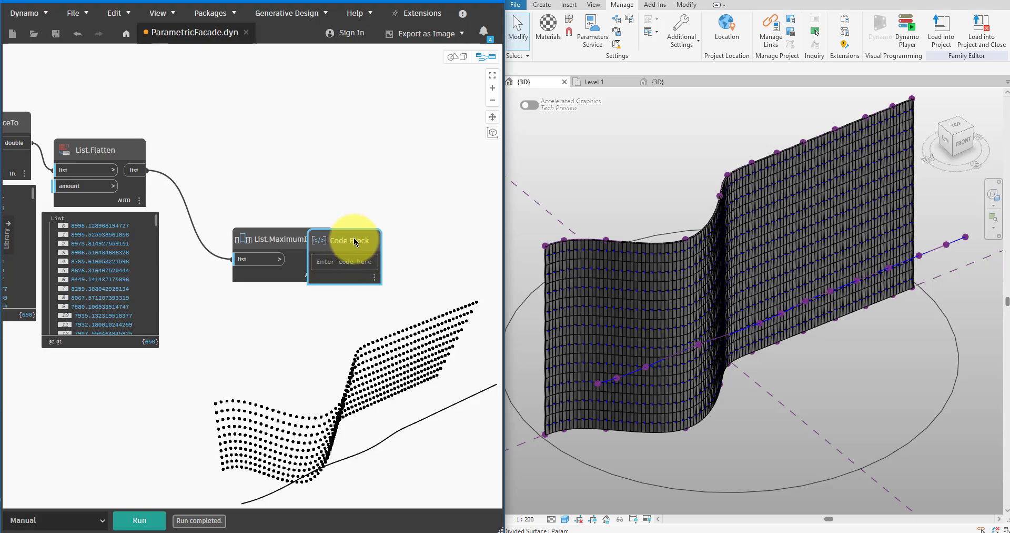
left_click_drag(354, 240, 421, 226)
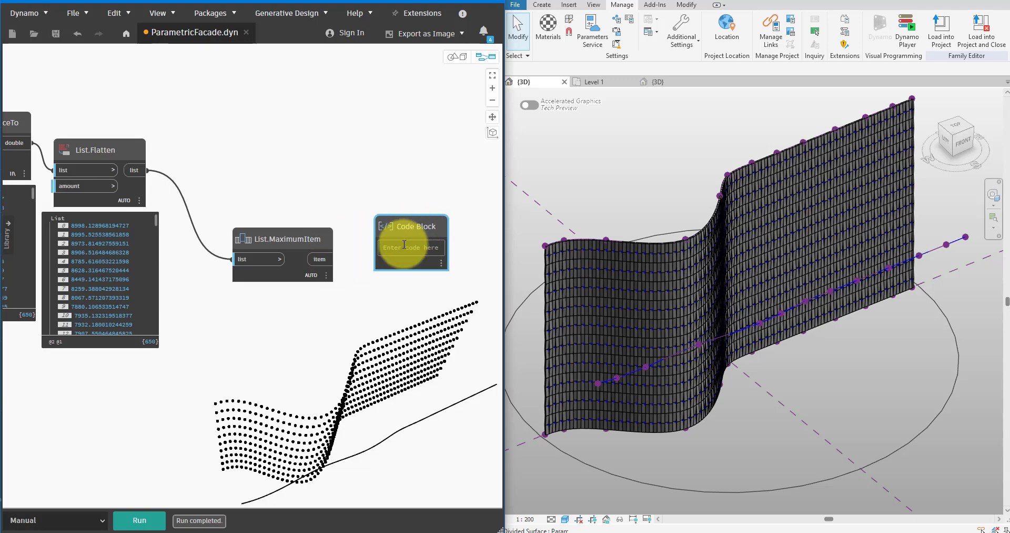
type("Math.Abs(")
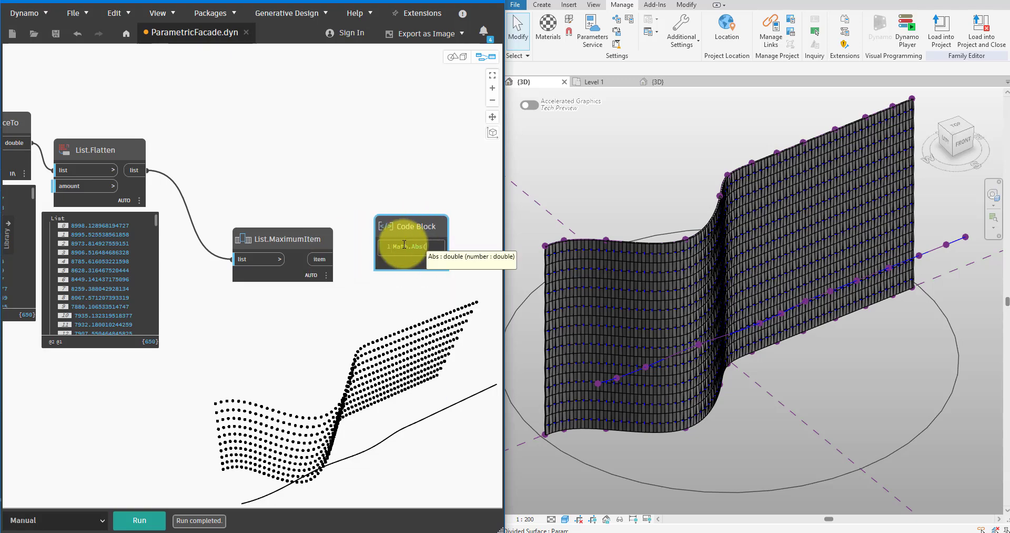
type("max - distance")
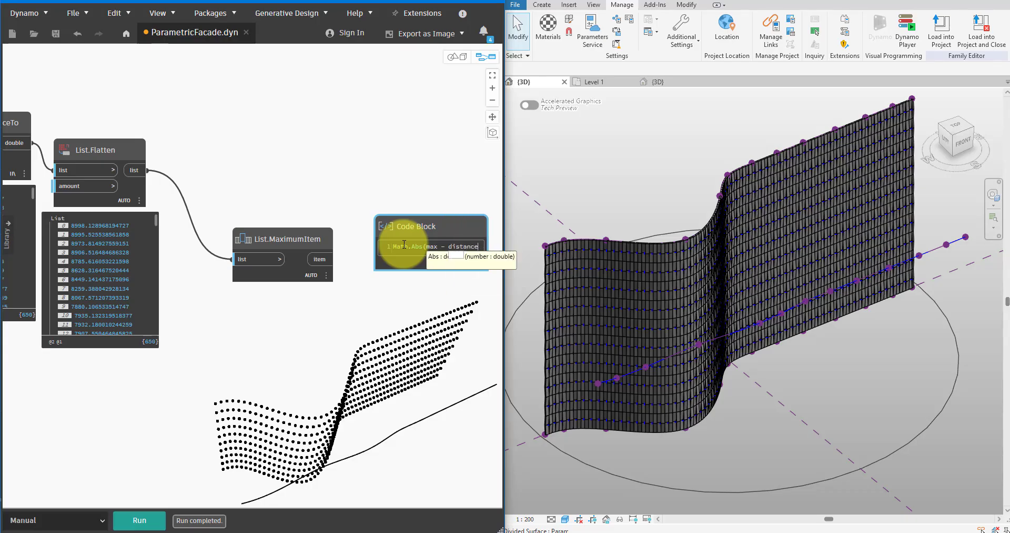
left_click(412, 194)
left_click_drag(409, 228, 405, 242)
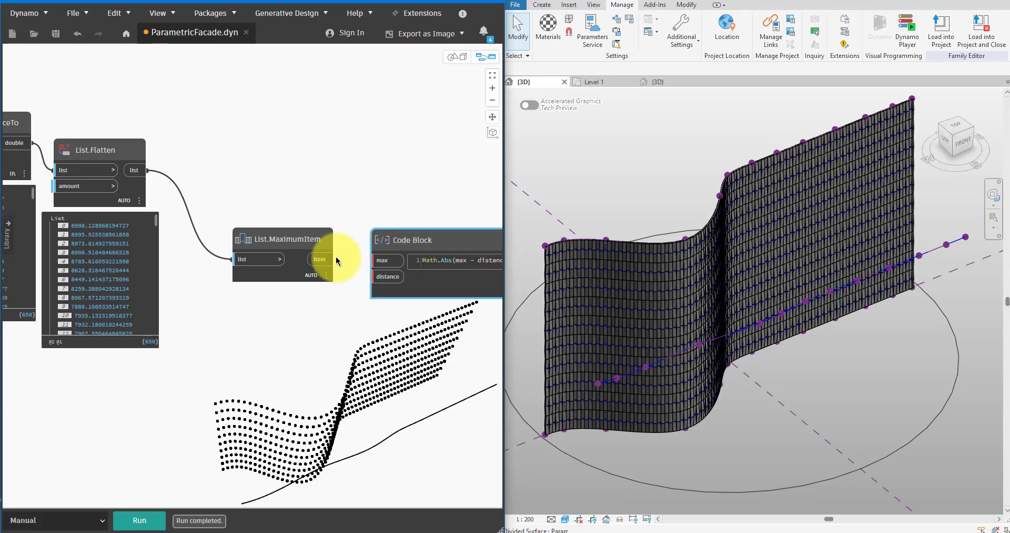
Feed the List.MaximumItem output into max and the List.Flatten output into distance, run the graph and display the Code Block's list.
left_click(331, 259)
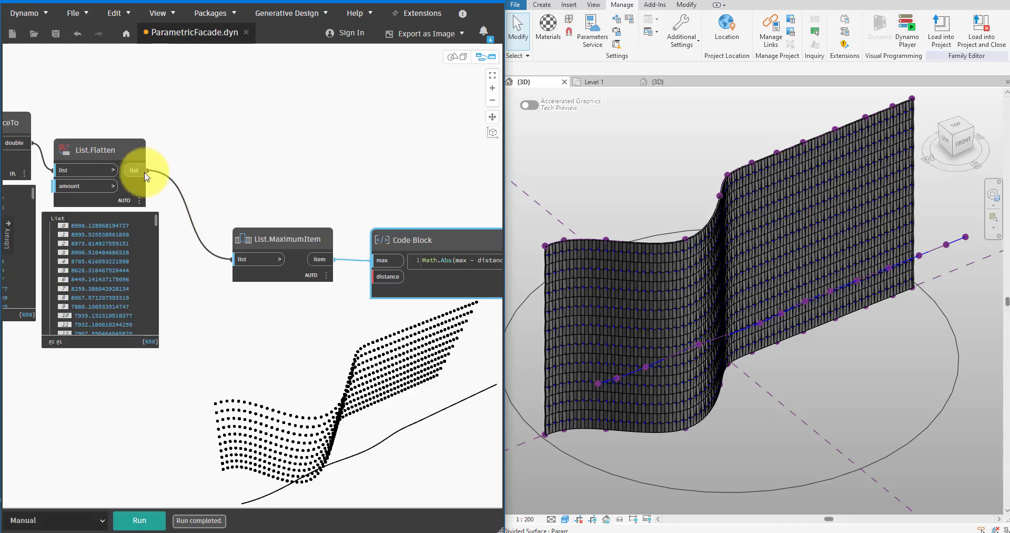
left_click(147, 175)
left_click(387, 277)
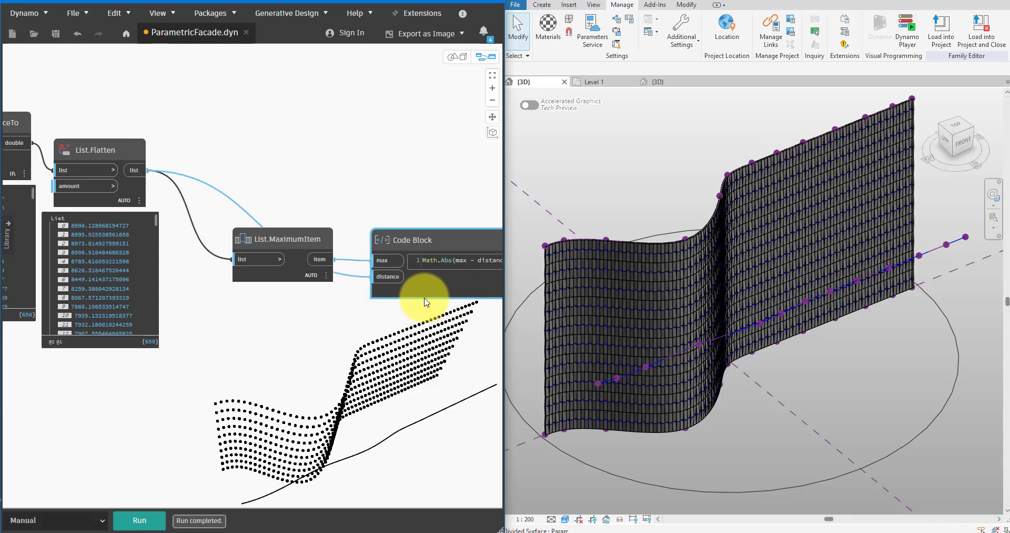
middle_click_drag(417, 293, 253, 287)
left_click(141, 521)
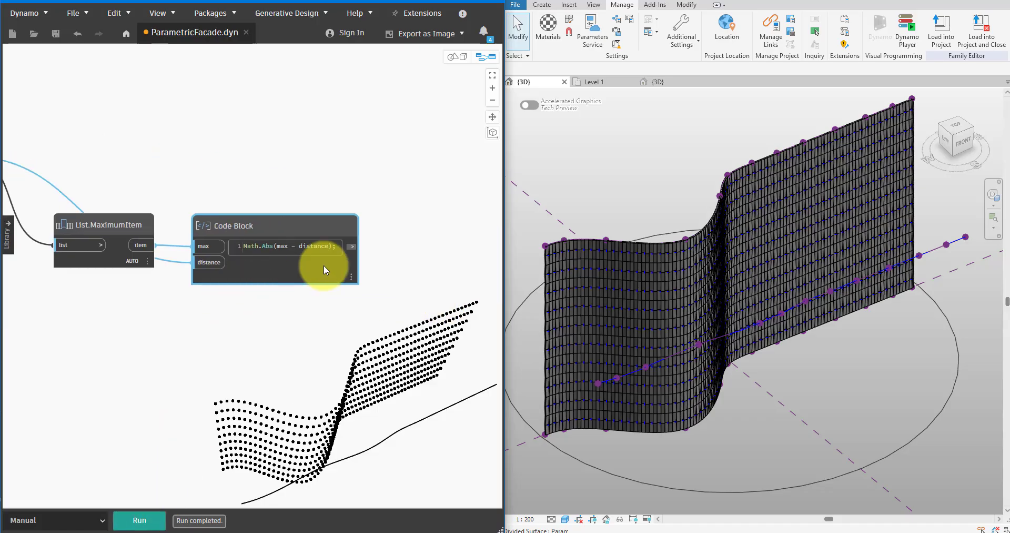
left_click(350, 294)
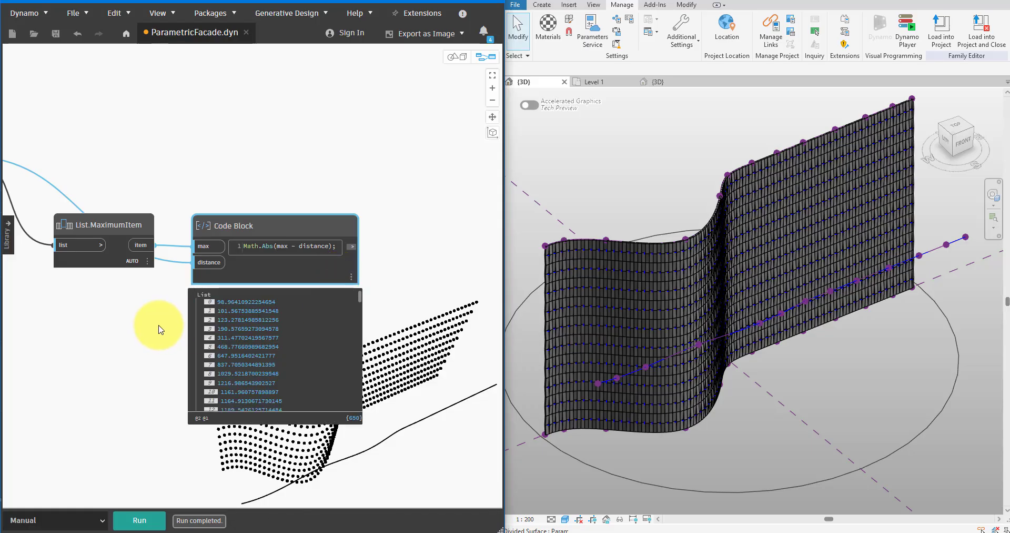
Add a Math.RemapRange node and feed the output of the Math.Abs(max - distance) Code Block into its numbers input.
middle_click_drag(158, 329, 305, 278)
scroll(341, 152, "down", 3)
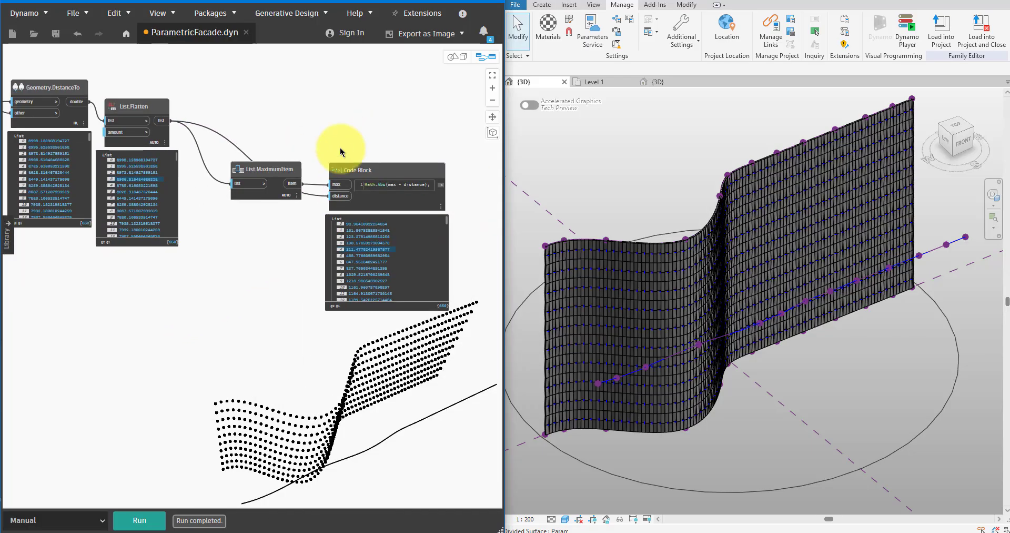
middle_click_drag(341, 152, 219, 207)
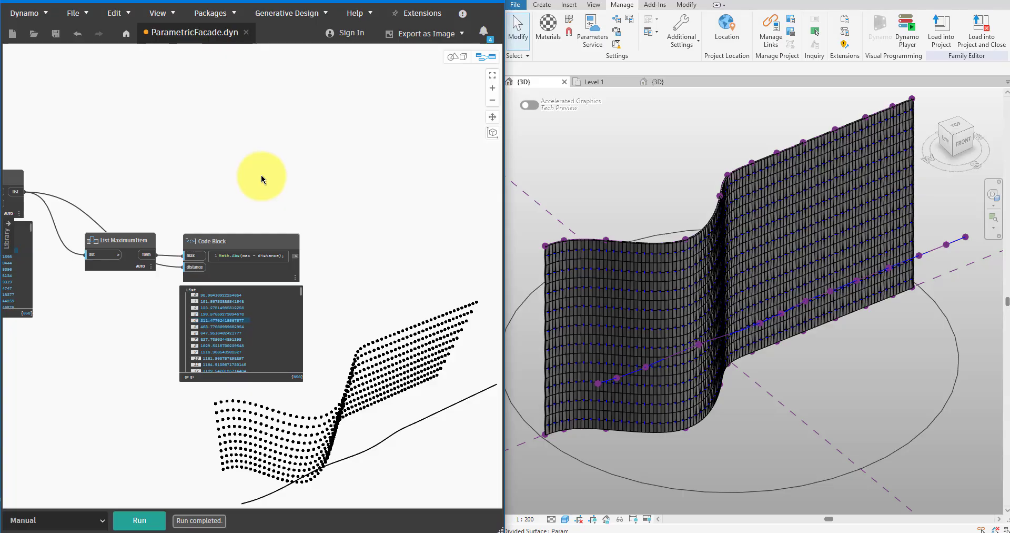
right_click(266, 157)
type("rema")
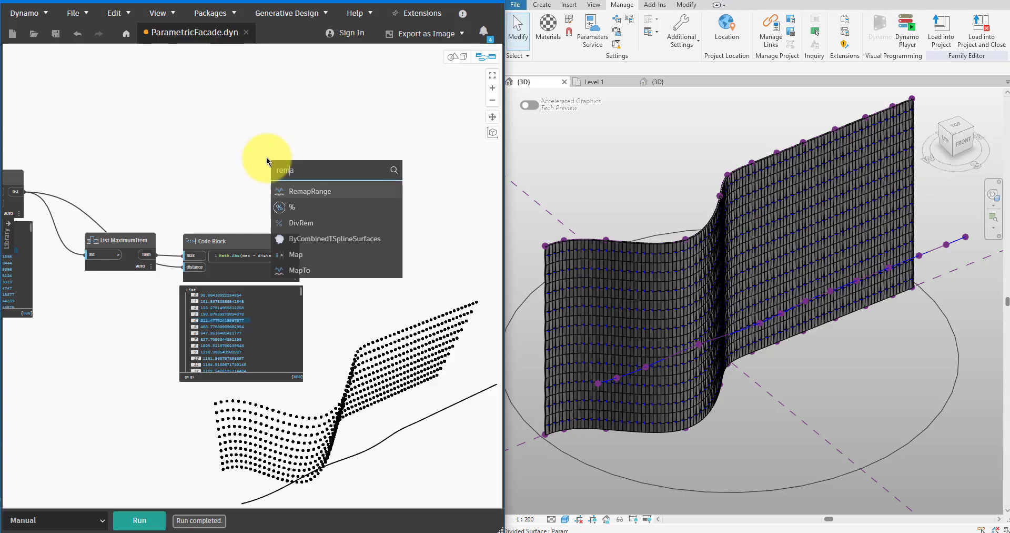
type("p")
key("Return")
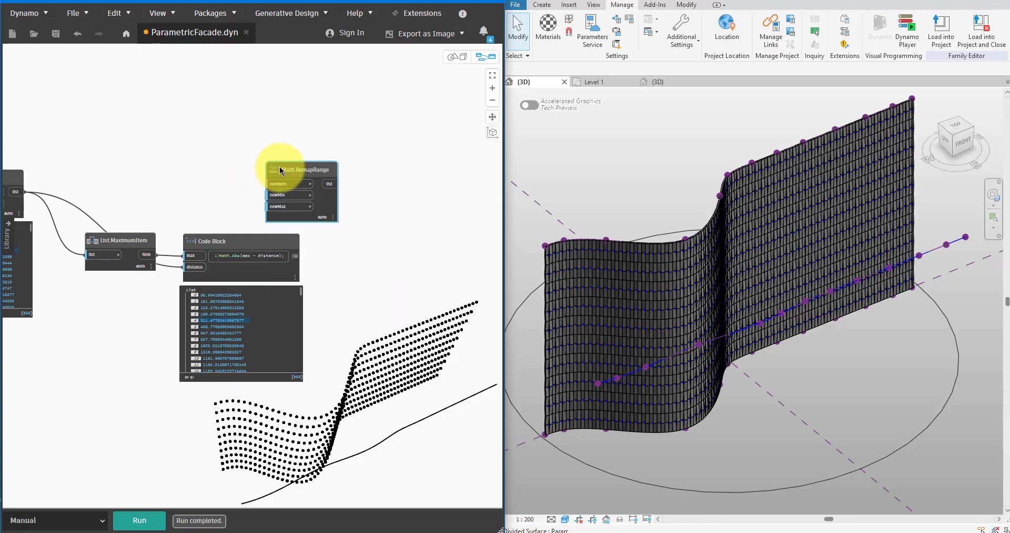
left_click_drag(281, 170, 399, 170)
left_click_drag(295, 258, 398, 187)
scroll(325, 205, "up", 3)
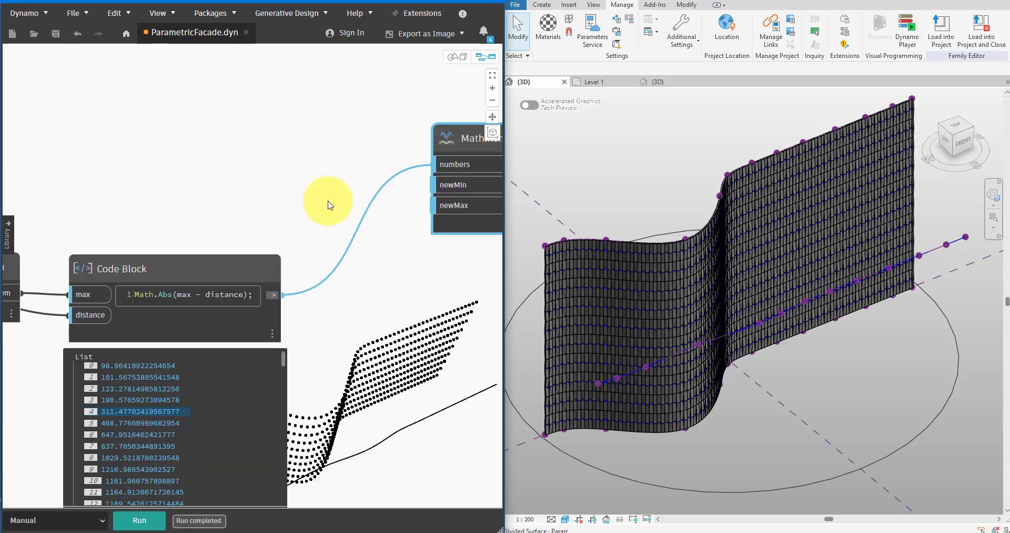
Add a Code Block with the lines 0; and 1; and connect them to newMin and newMax of Math.RemapRange.
double_click(327, 203)
type("o;")
key("Return")
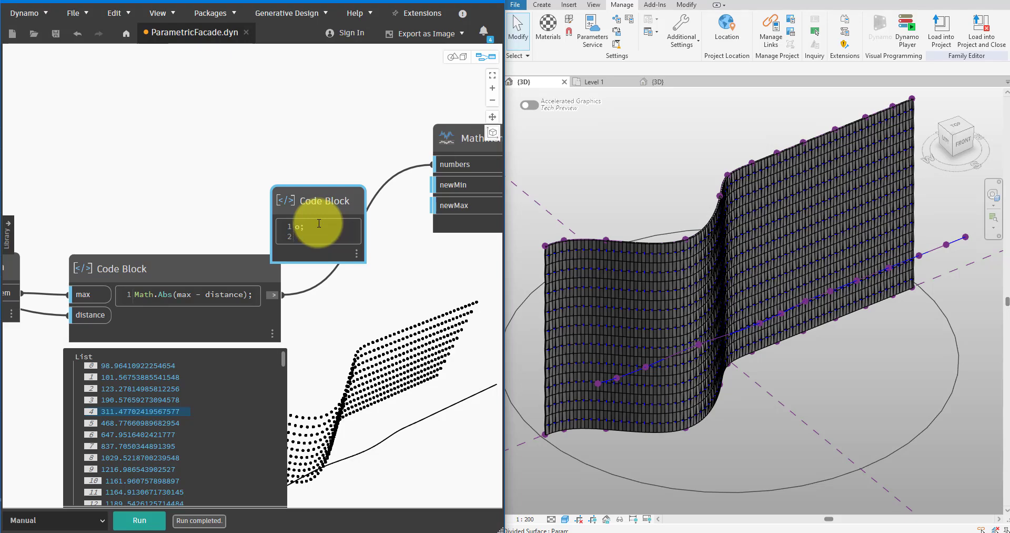
key("Escape")
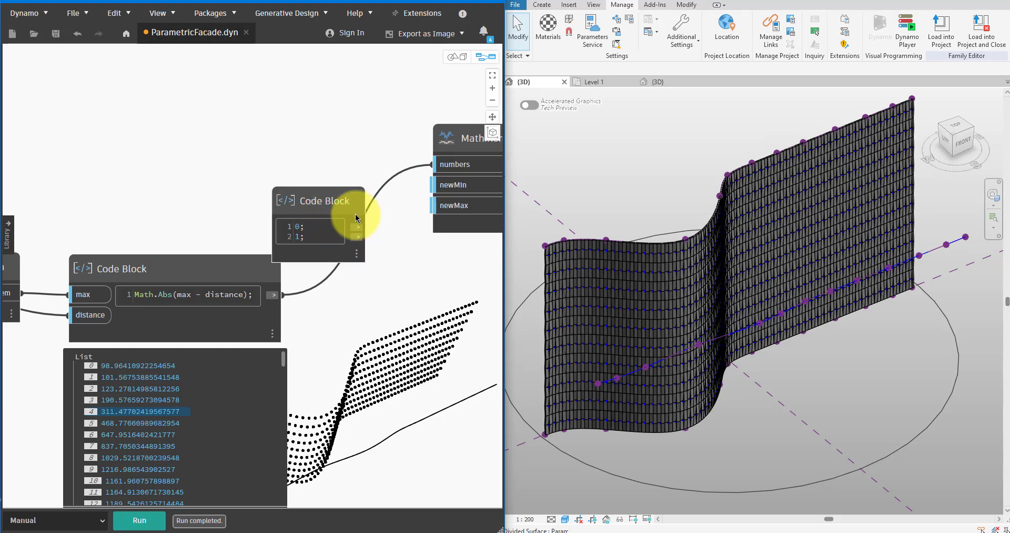
left_click(359, 227)
left_click(444, 189)
left_click(357, 238)
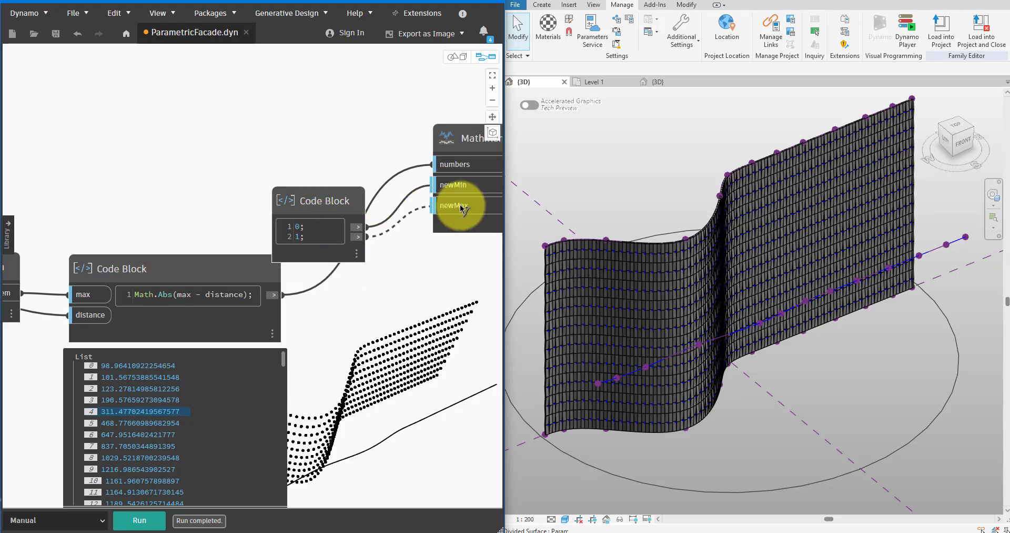
left_click(461, 206)
Reposition the 0 and 1 Code Block beside Math.RemapRange, run the graph and display the remapped list.
left_click_drag(350, 198, 352, 182)
middle_click_drag(397, 195, 226, 200)
left_click_drag(191, 190, 198, 168)
scroll(277, 367, "down", 2)
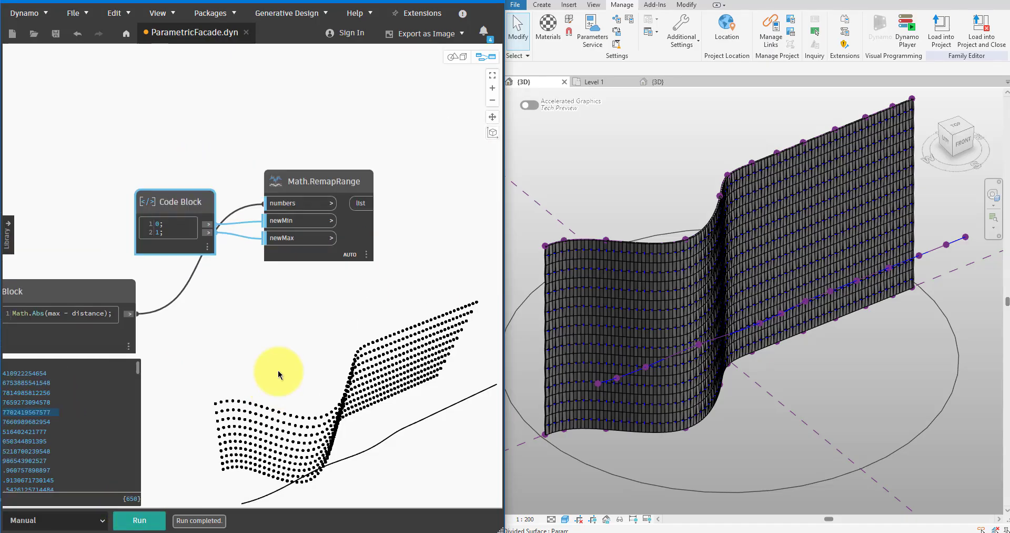
left_click(362, 270)
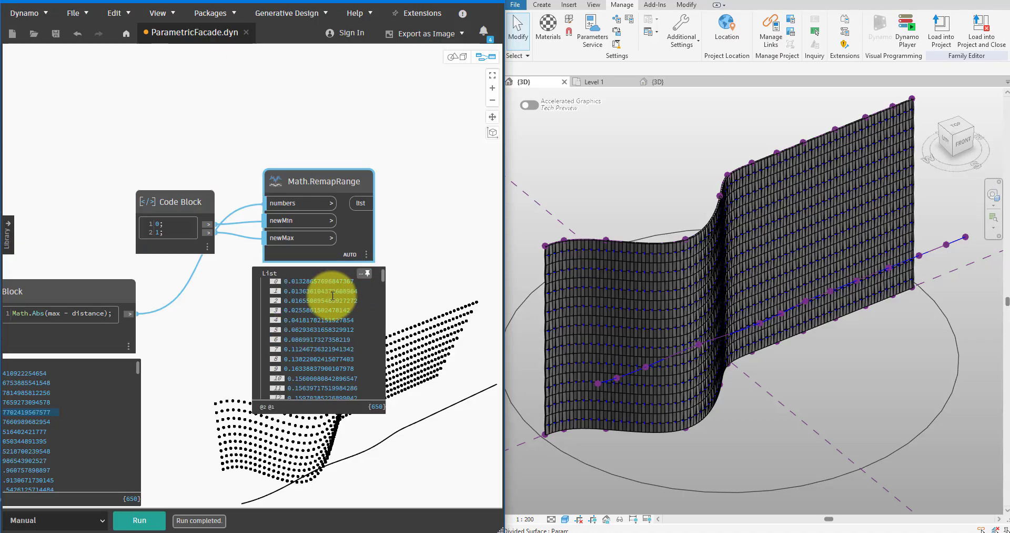
Add a Python Script node with inputs IN[0] to IN[2] and connect the Math.RemapRange list to IN[0].
middle_click_drag(332, 293, 239, 247)
right_click(324, 210)
type("pytho")
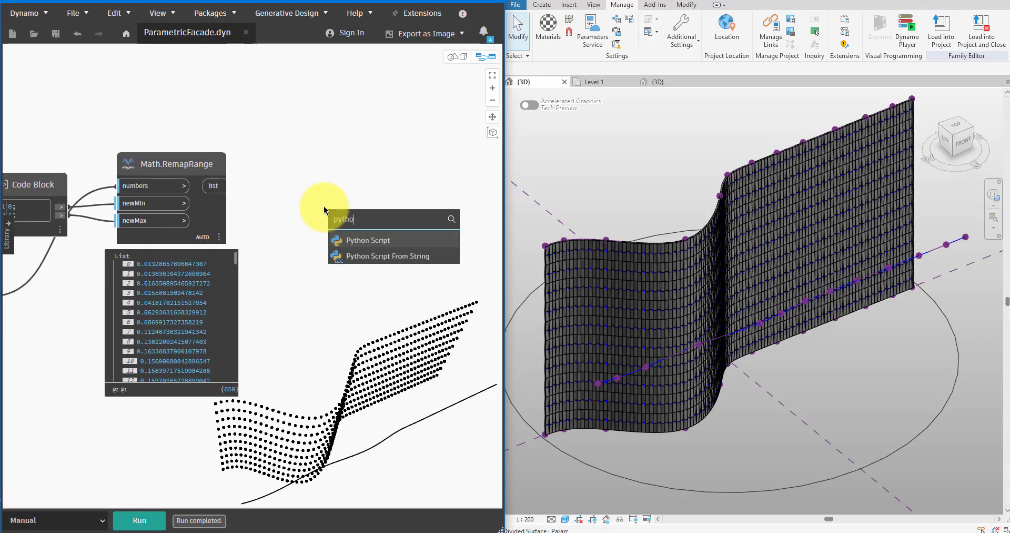
key("Return")
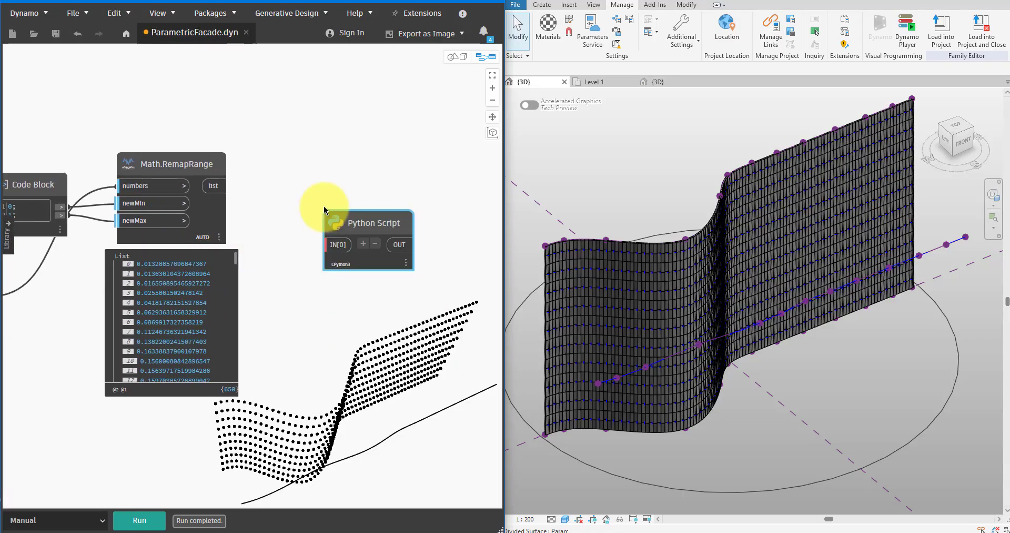
left_click_drag(358, 224, 409, 182)
left_click(224, 186)
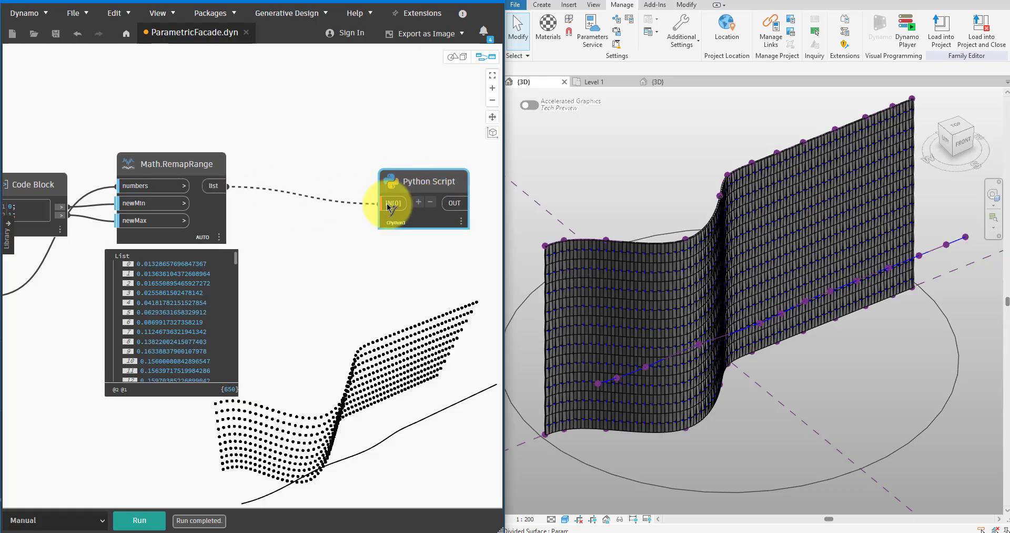
left_click(418, 200)
left_click(419, 201)
left_click_drag(417, 178, 435, 161)
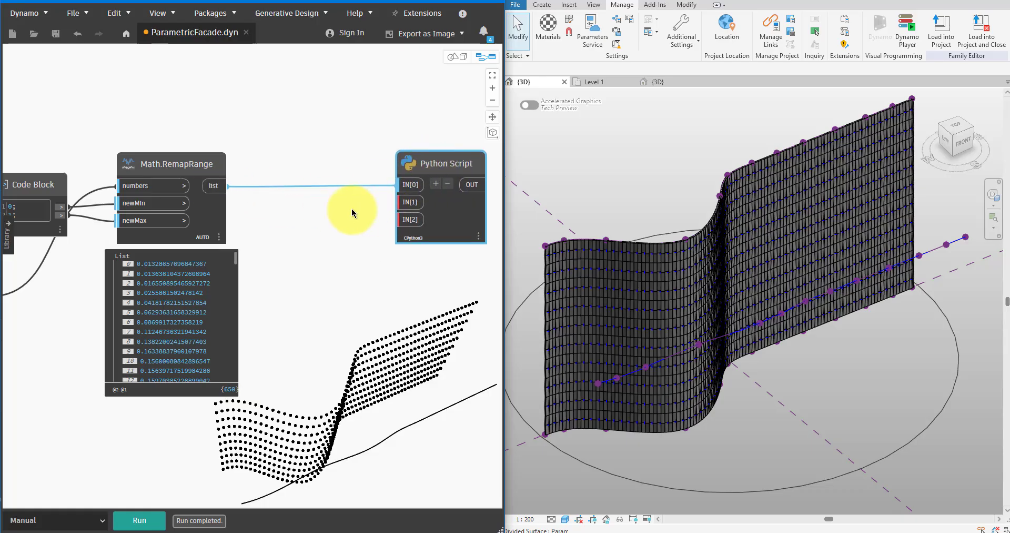
Add two Code Blocks containing 0.5; and 0.9; and connect them to IN[1] and IN[2] of the Python Script node.
middle_click_drag(337, 295, 288, 295)
double_click(289, 298)
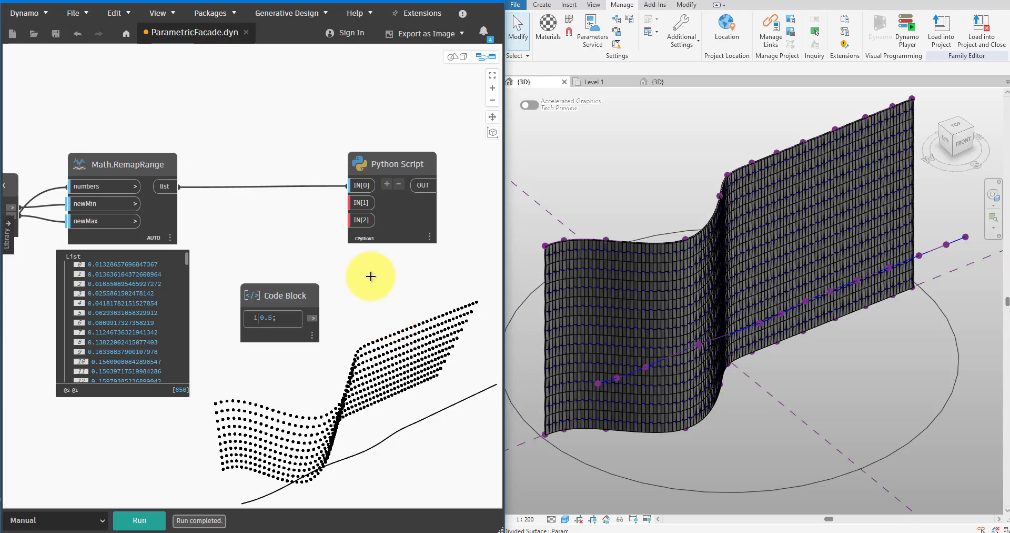
double_click(276, 362)
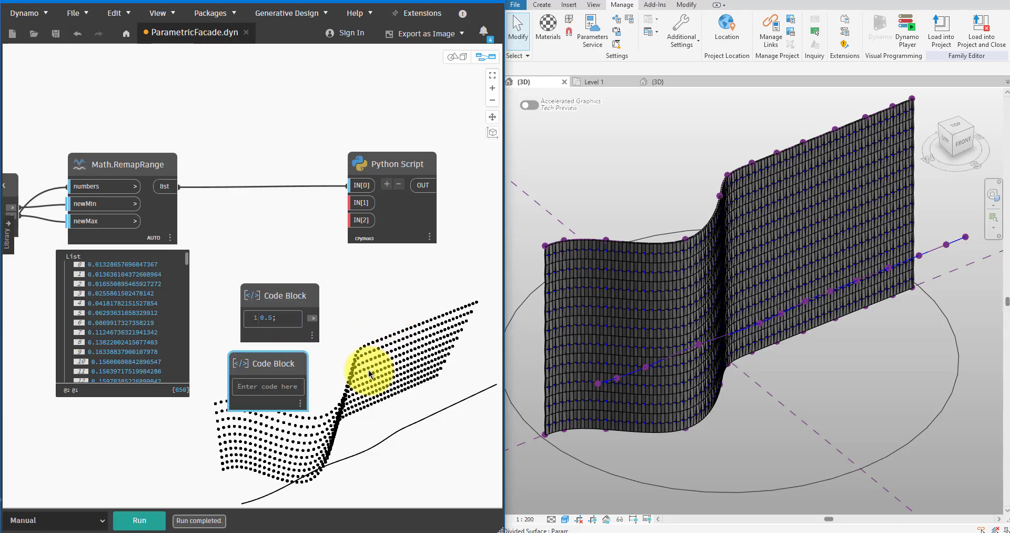
type("0.9;")
left_click_drag(275, 367, 359, 220)
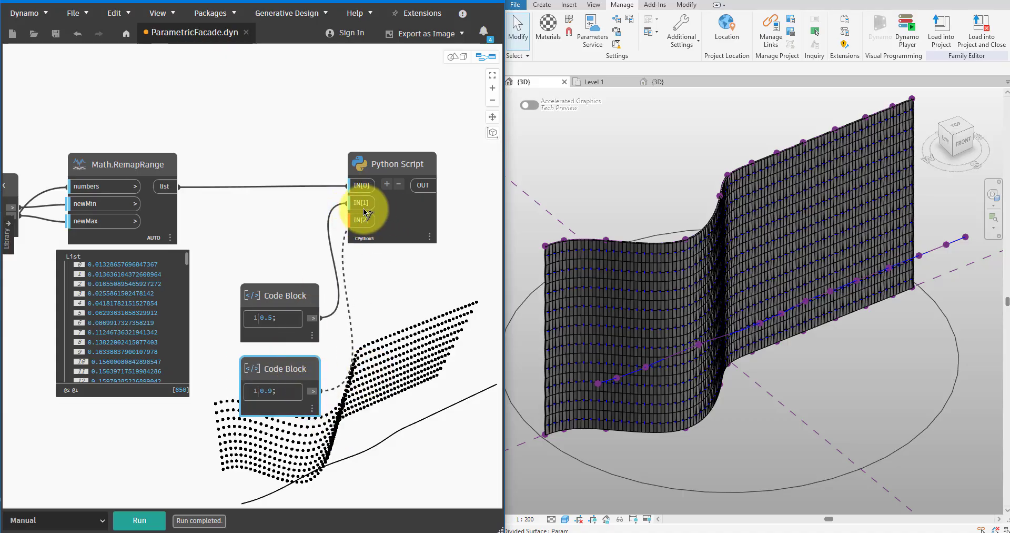
middle_click_drag(394, 311, 270, 272)
left_click_drag(417, 175, 431, 164)
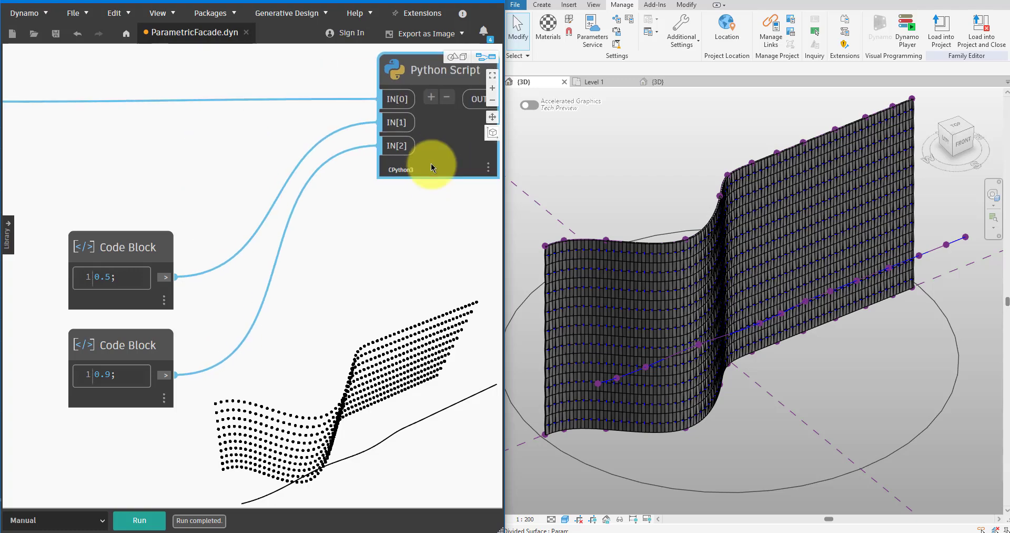
Rename the 0.5 Code Block as "Fully close panels that have opening distances below:".
scroll(363, 251, "down", 2)
middle_click_drag(362, 251, 337, 267)
left_click(134, 265)
double_click(134, 264)
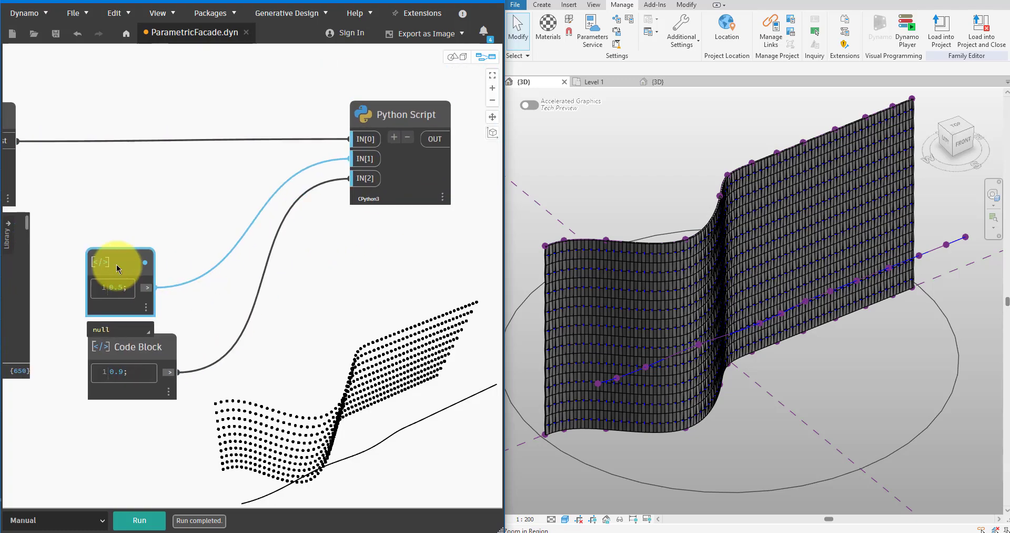
type("Fully close")
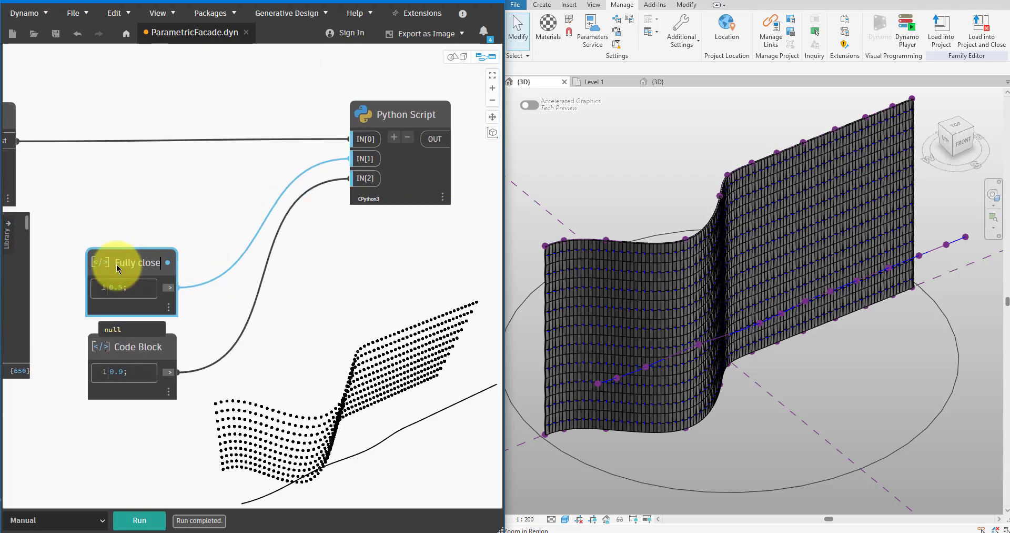
type(" panels tha")
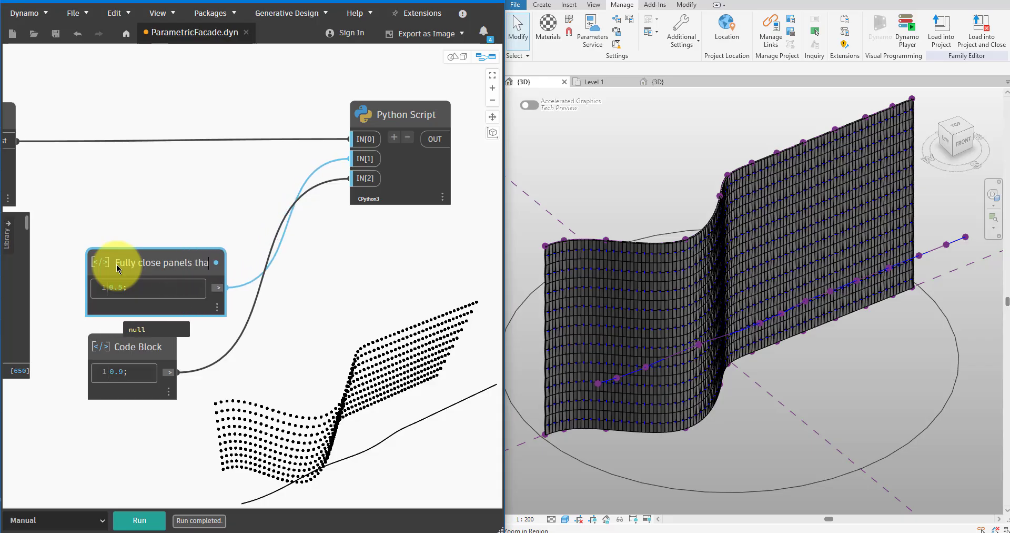
type("t have opening di")
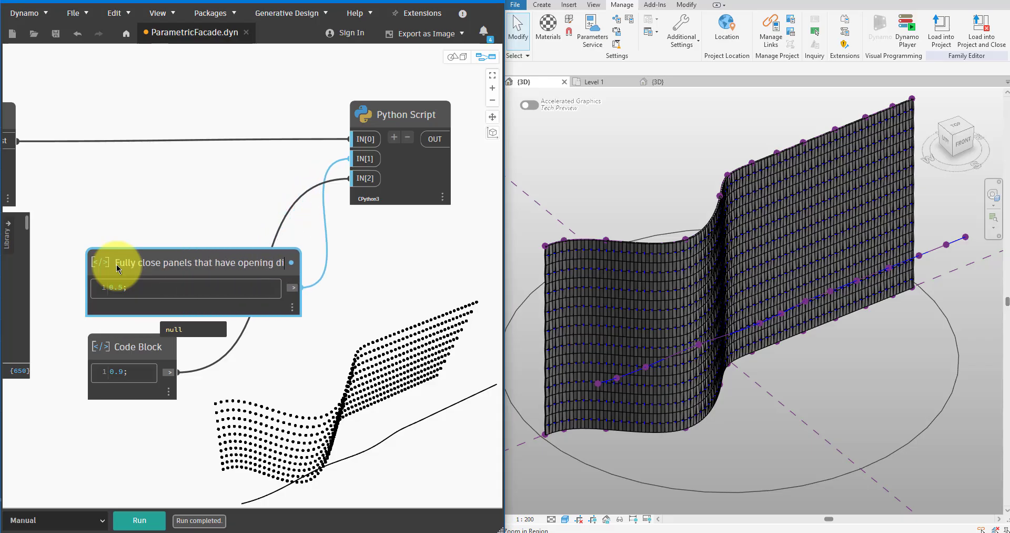
type("stances below")
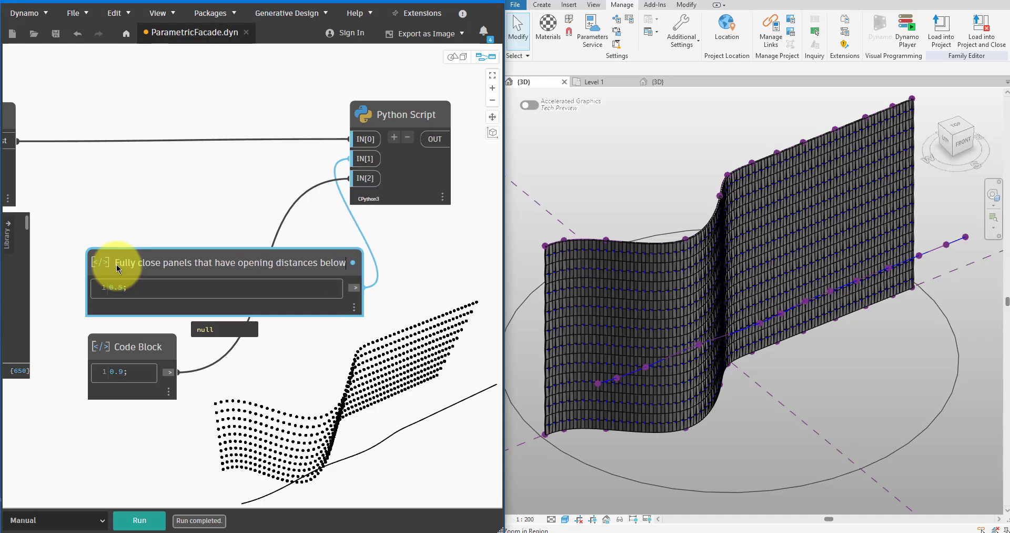
type(":")
key("Return")
left_click(226, 360)
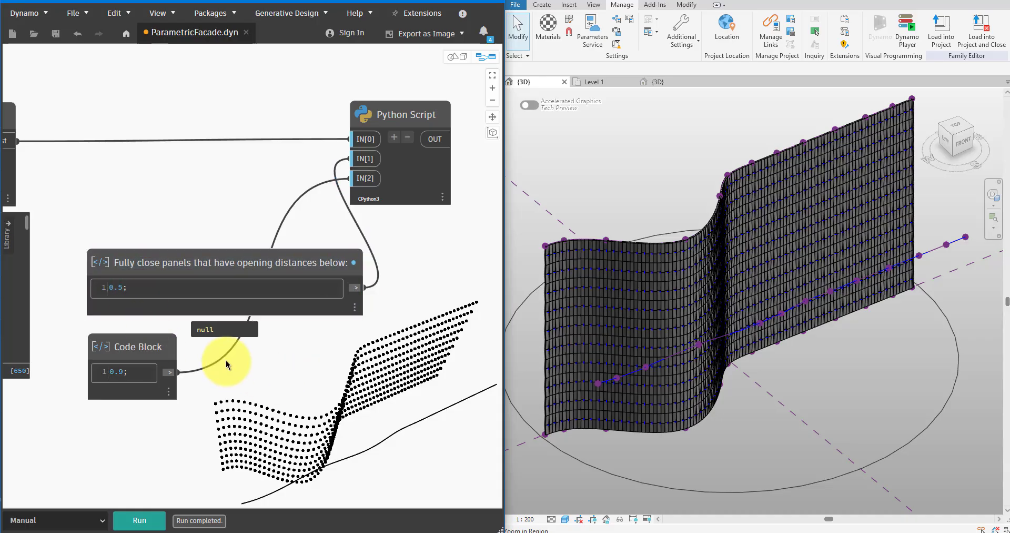
Rename the 0.9 Code Block as "Fully open panels that have opening distances above:".
double_click(144, 348)
type("Fully close panels that have opening distances below:")
key("Return")
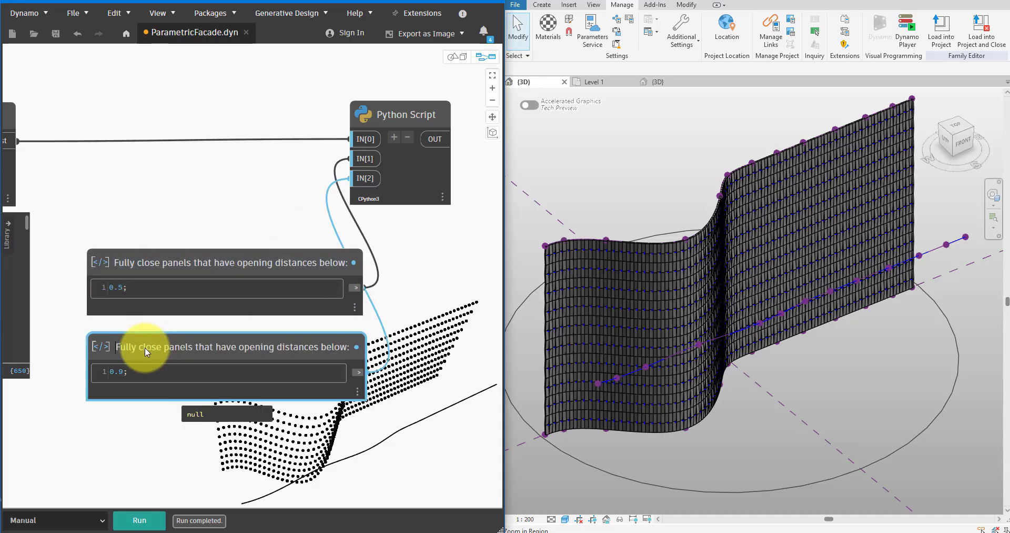
key("BackSpace")
key("BackSpace")
key("BackSpace")
key("BackSpace")
key("BackSpace")
type("open")
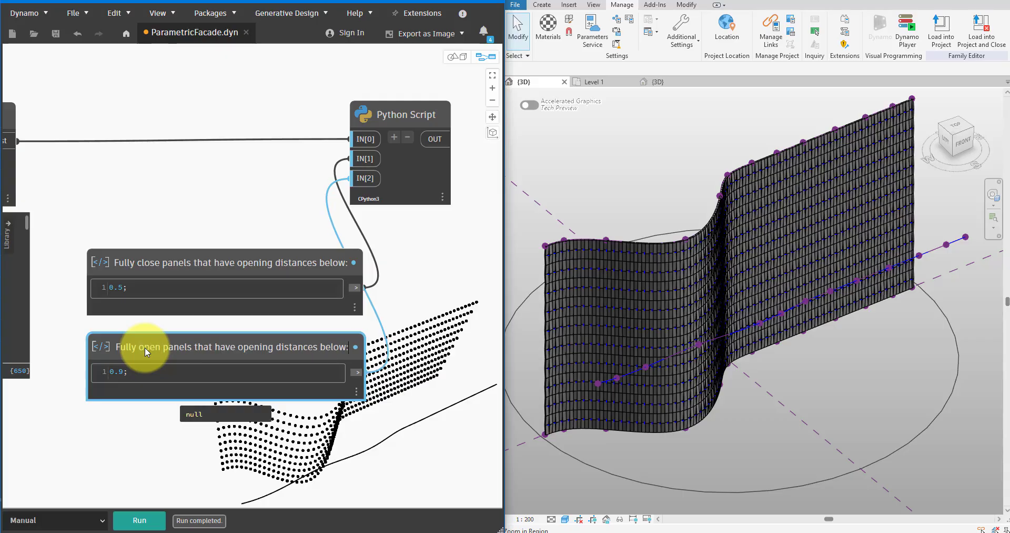
key("BackSpace")
key("BackSpace")
key("BackSpace")
key("BackSpace")
key("BackSpace")
key("BackSpace")
type("above:")
key("Return")
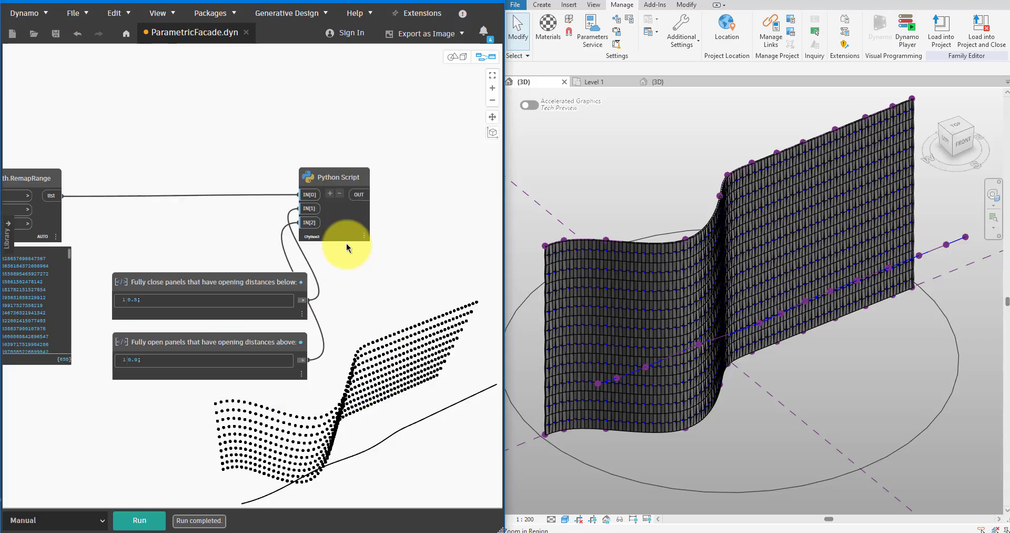
Open the Python Script node's code, copy the whole template and paste it into test.py in Visual Studio Code.
left_click_drag(338, 224, 372, 225)
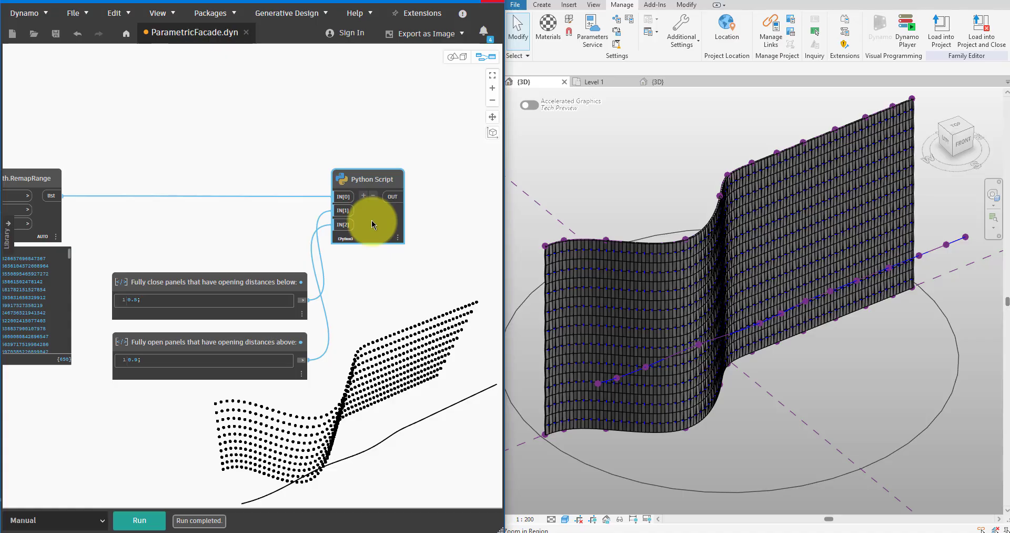
double_click(372, 225)
key("ctrl+a")
key("ctrl+c")
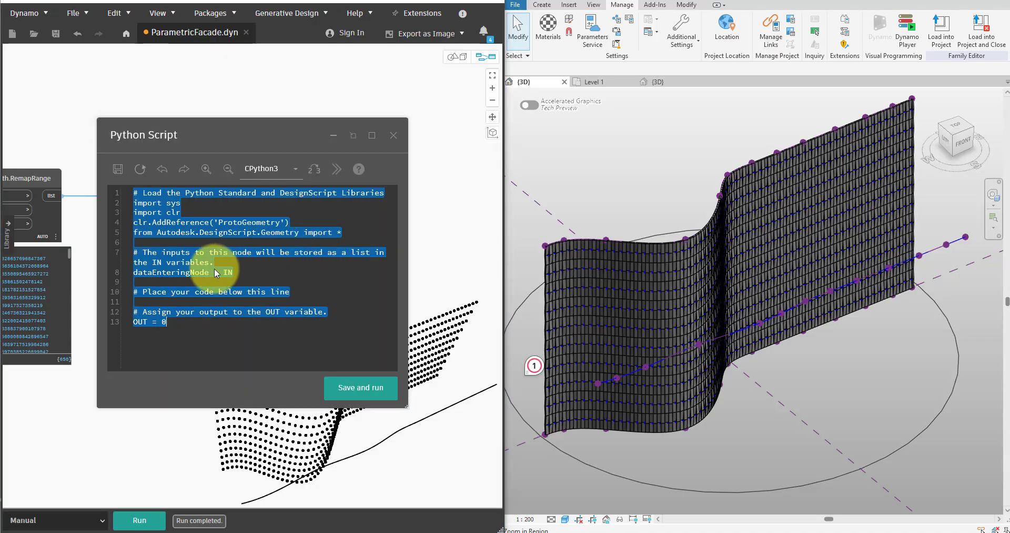
left_click(431, 532)
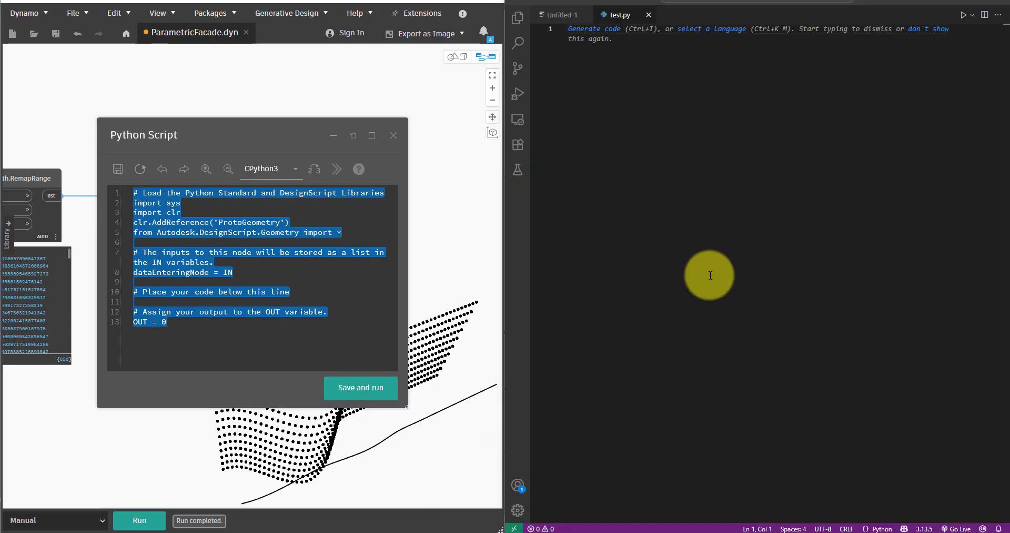
key("ctrl+v")
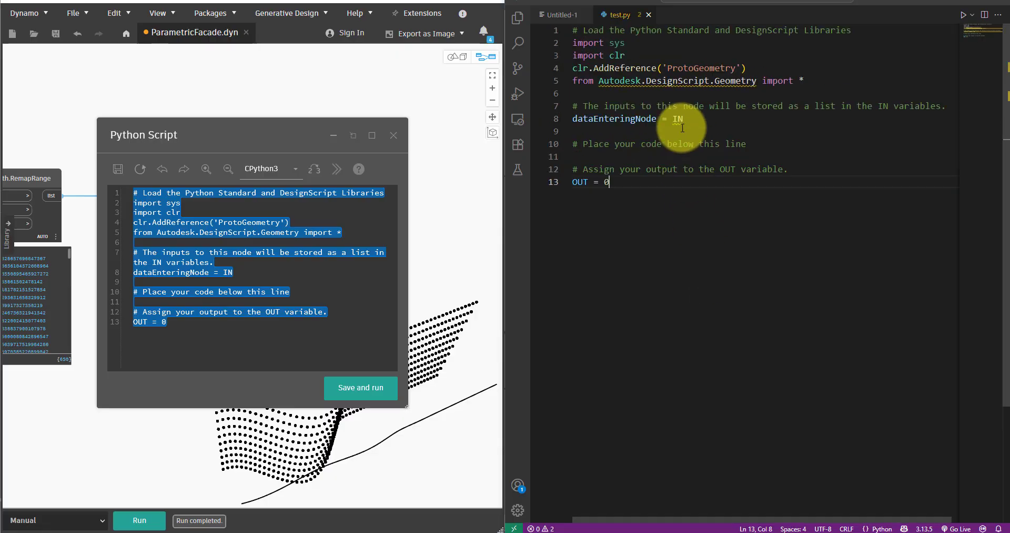
scroll(695, 152, "down", 1, "ctrl")
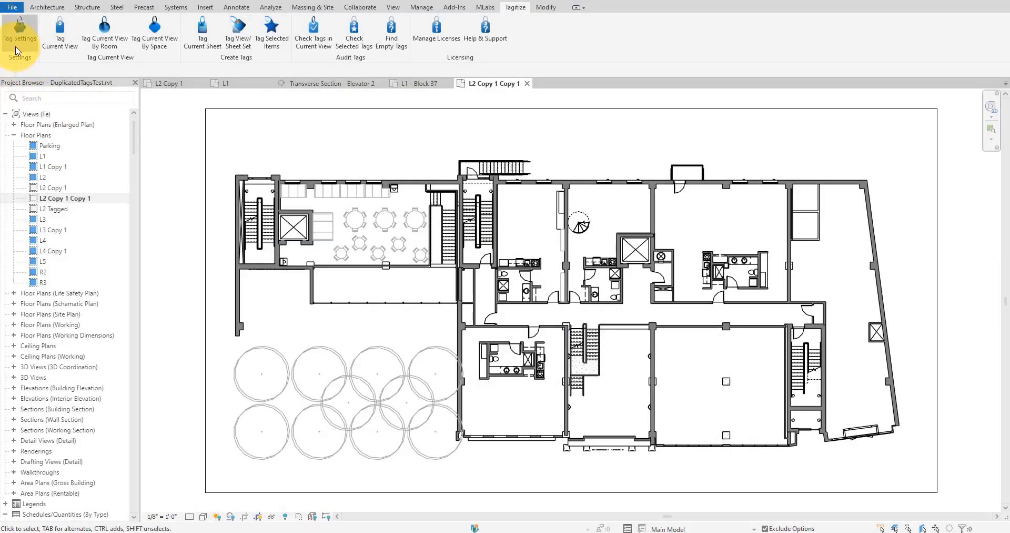
In Revit, open the Tagitize tag settings and enable the Furniture, Planting, Rooms and Windows hosts.
left_click(16, 50)
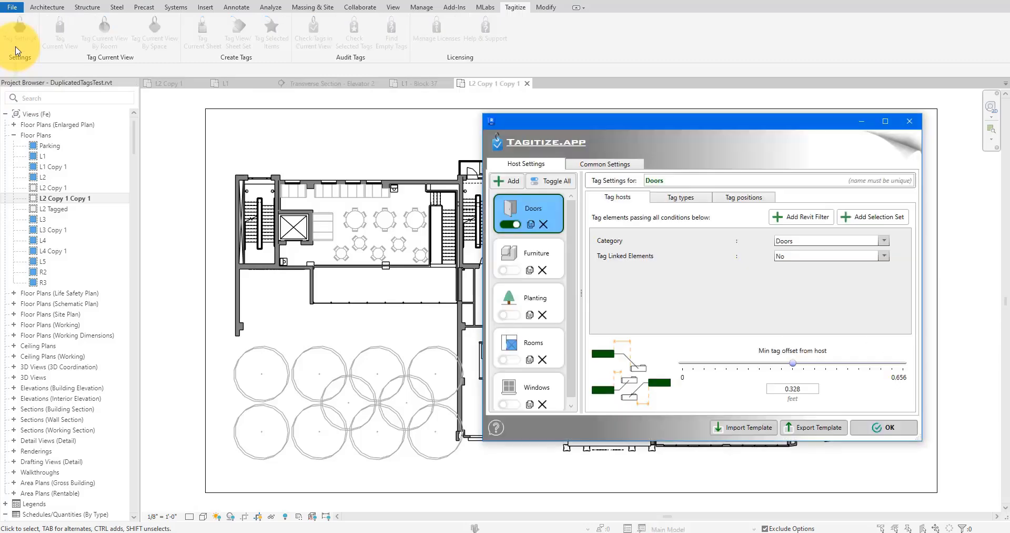
left_click(509, 270)
left_click(509, 315)
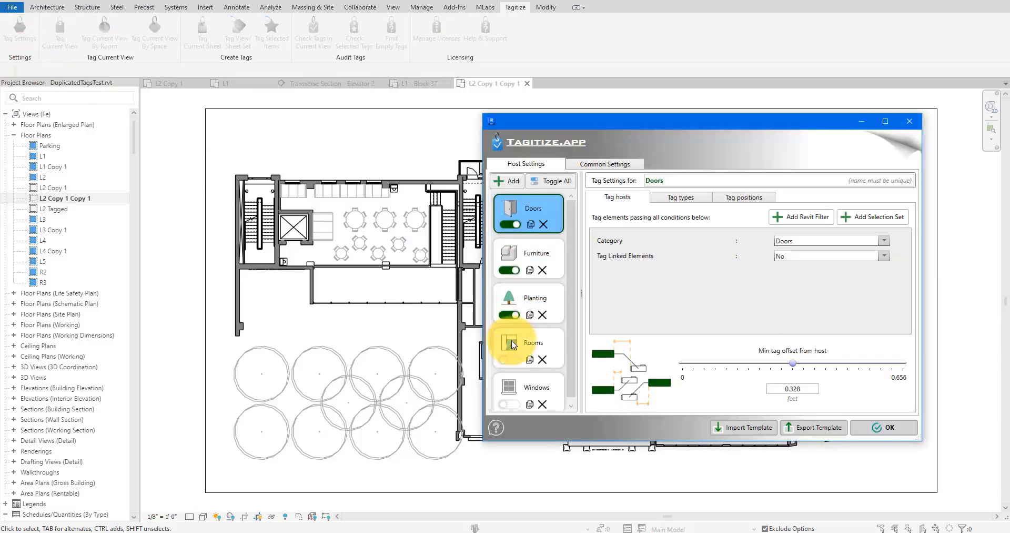
left_click(509, 359)
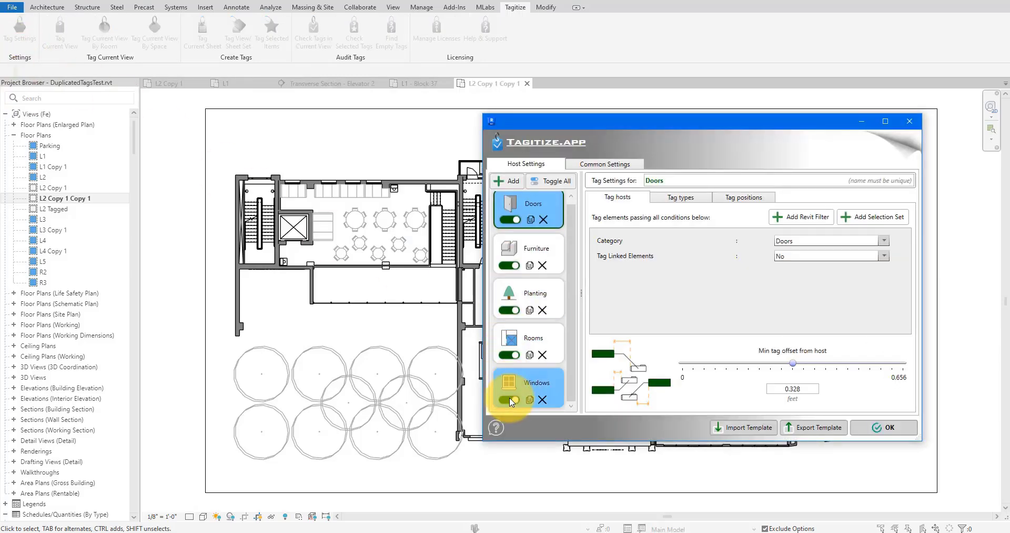
Accept the Tagitize settings, tag the current L2 Copy 1 Copy 1 view and move the Check Tags window clear of the plan.
left_click(886, 428)
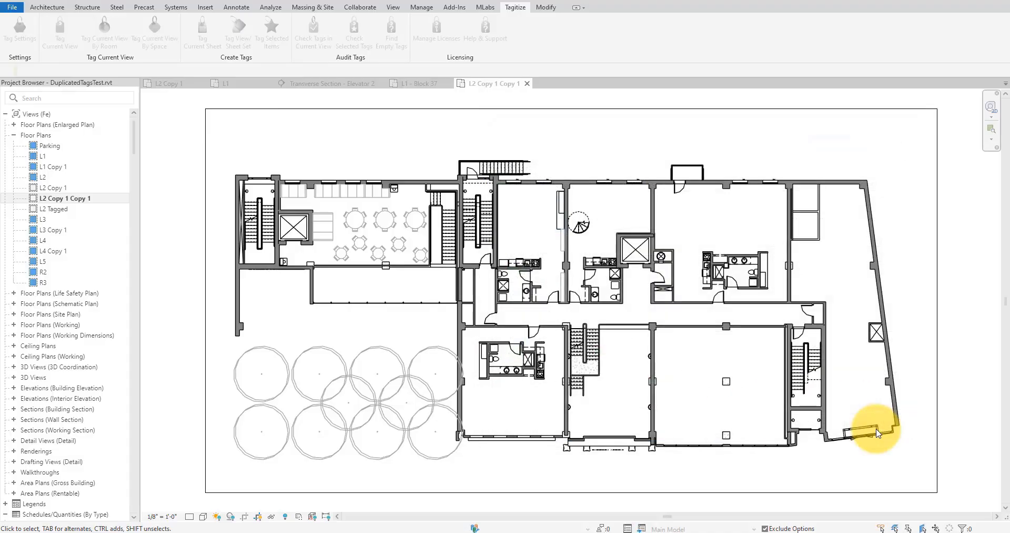
left_click(61, 41)
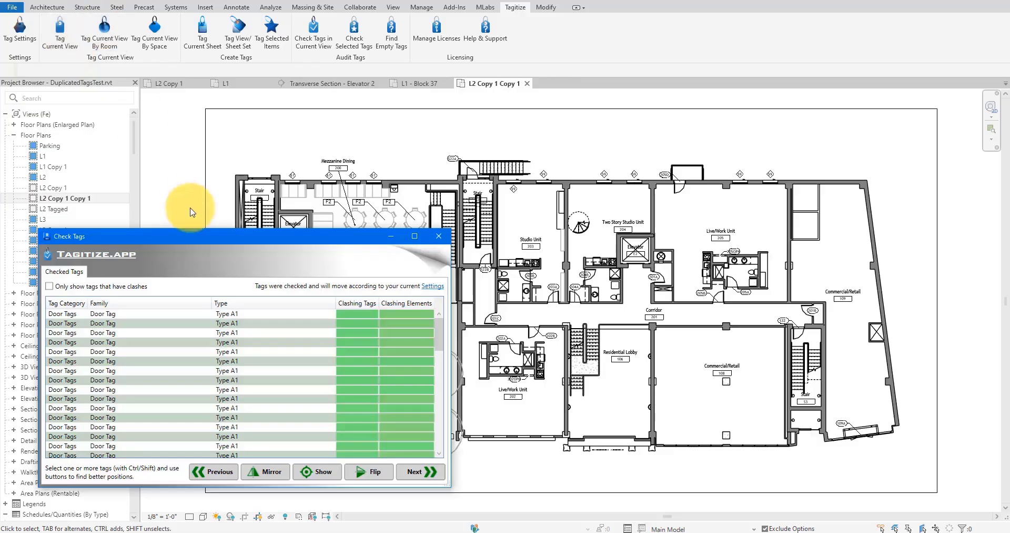
left_click_drag(241, 238, 206, 283)
Inspect the furniture, room and window tags placed in and around the Mezzanine Dining area.
scroll(305, 169, "up", 5)
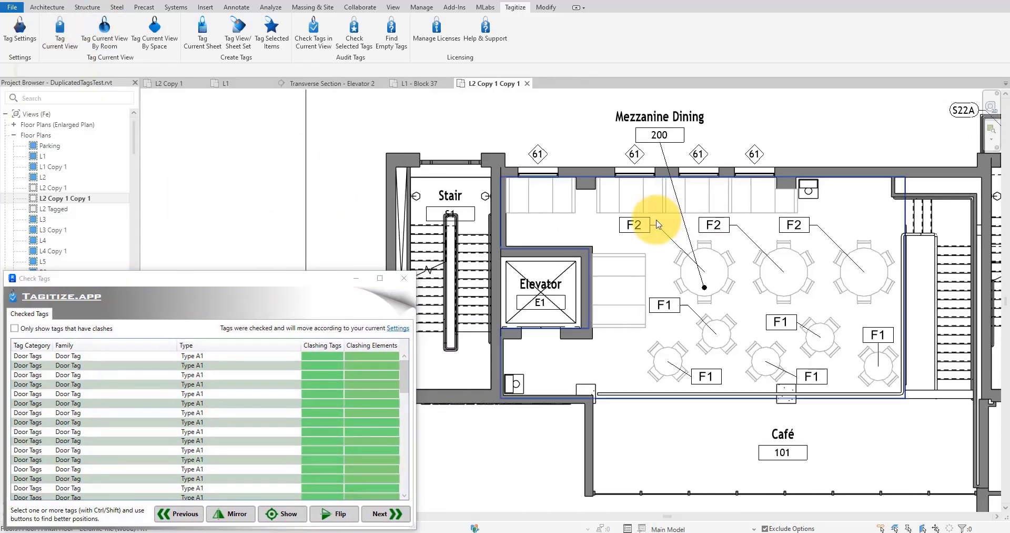
scroll(656, 220, "down", 1)
left_click(643, 222)
left_click(660, 157)
left_click(730, 171)
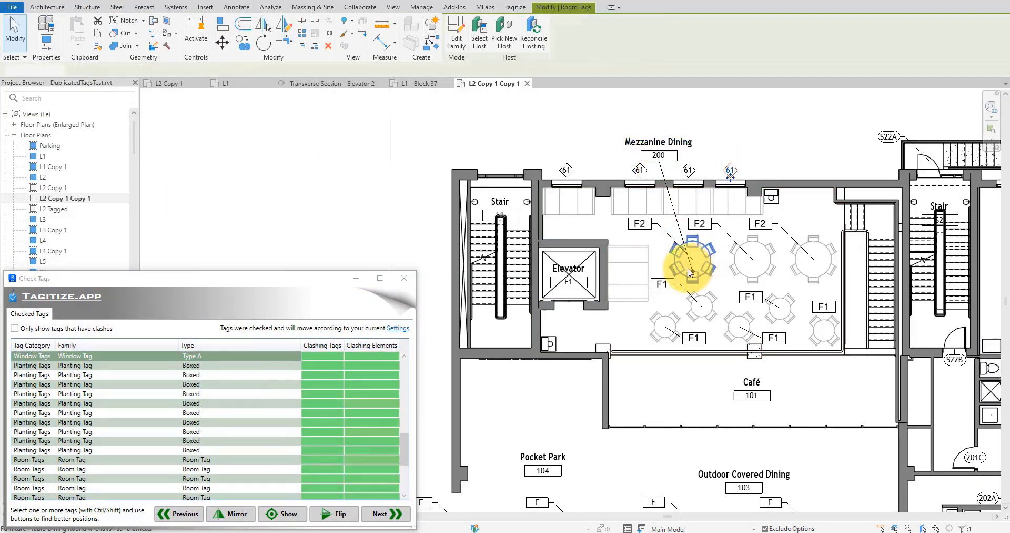
Examine the tags placed on the outdoor dining trees, the doors and rooms of the units, and the windows along the upper facade.
scroll(616, 320, "down", 2)
middle_click_drag(612, 321, 525, 138)
scroll(584, 377, "up", 3)
scroll(585, 377, "down", 3)
middle_click_drag(756, 285, 676, 324)
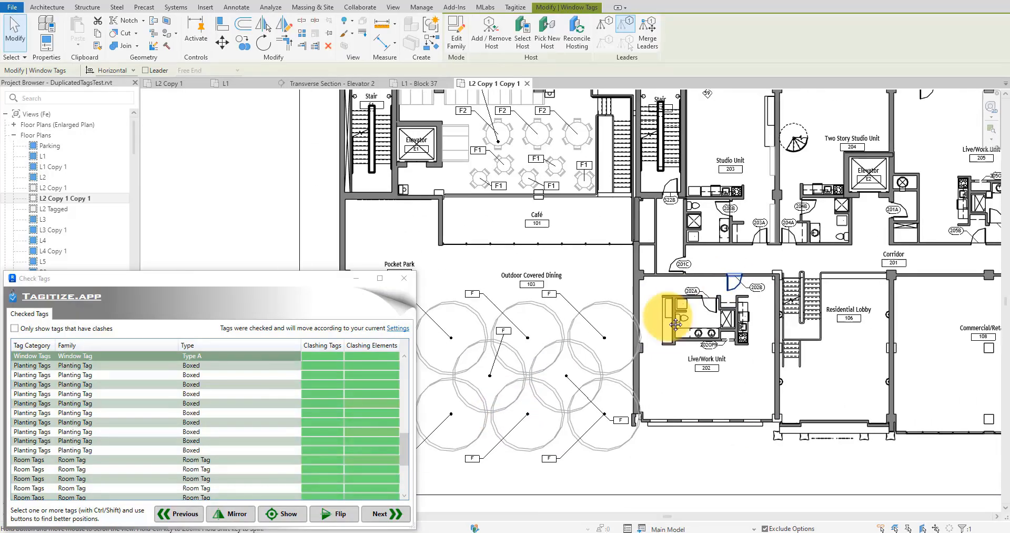
scroll(676, 325, "down", 2)
scroll(699, 237, "up", 4)
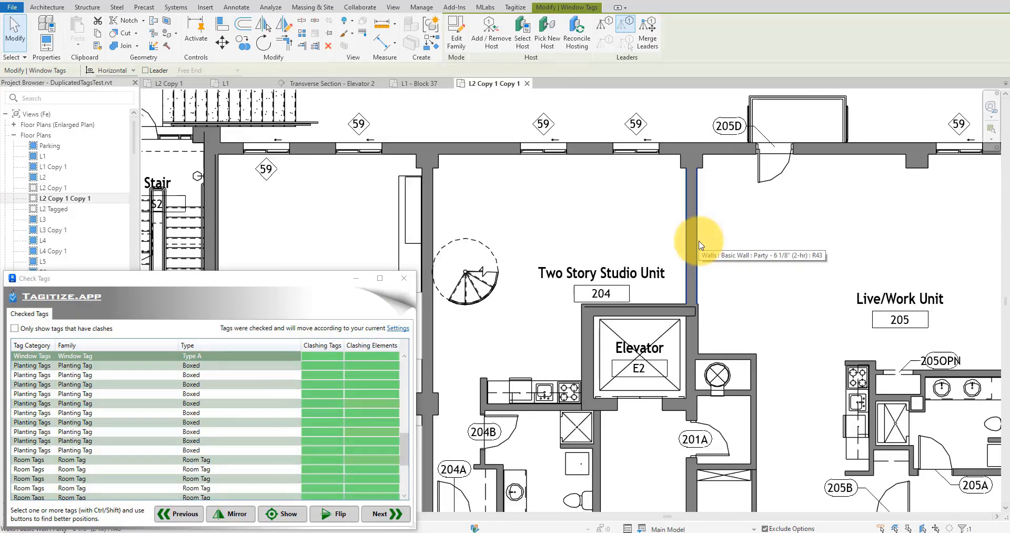
scroll(672, 233, "down", 5)
middle_click_drag(634, 266, 797, 267)
scroll(599, 183, "up", 2)
middle_click_drag(597, 211, 607, 248)
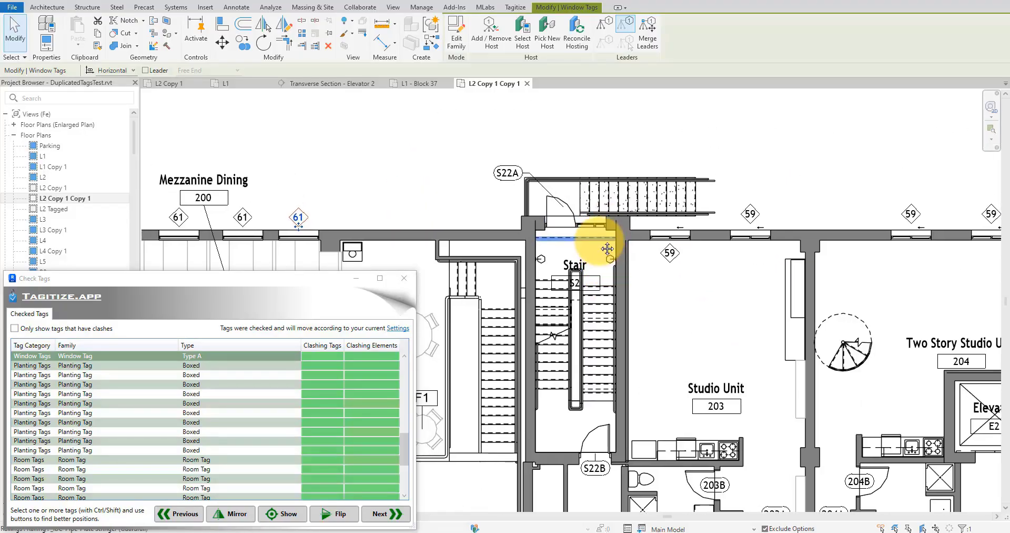
Select the Stair S2 room tag, cycle it through the next alternative positions with Check Tags, and clear the selection.
left_click(588, 261)
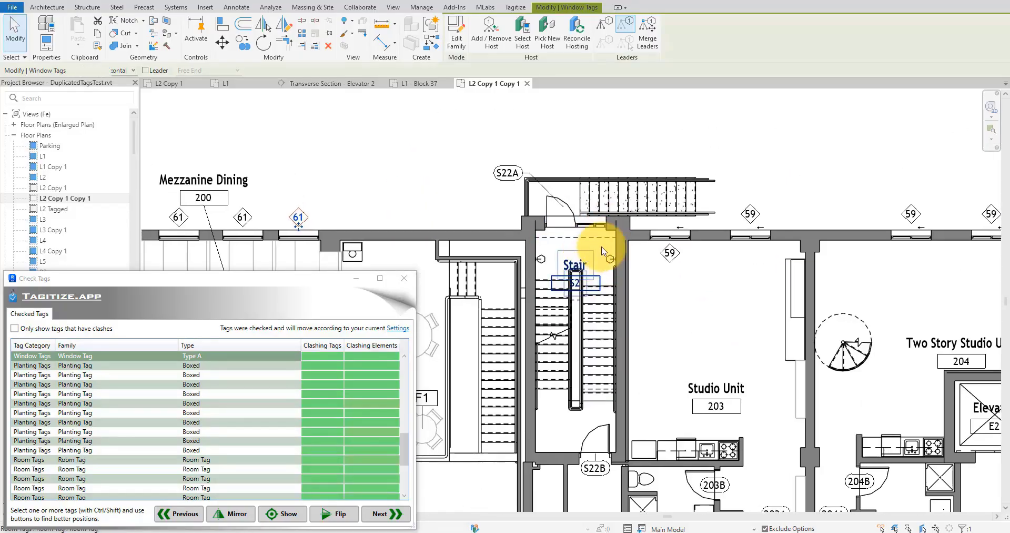
scroll(645, 246, "down", 1)
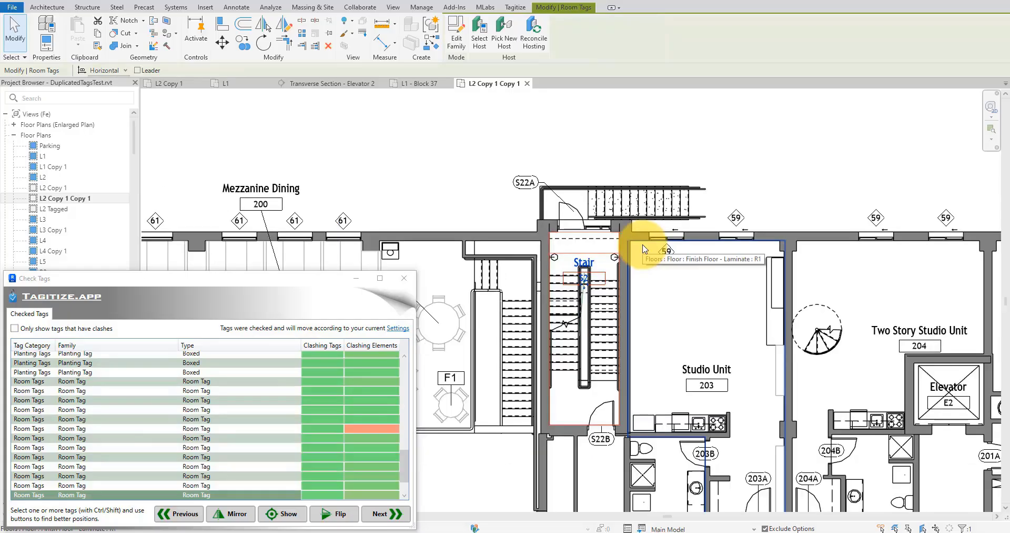
left_click(394, 515)
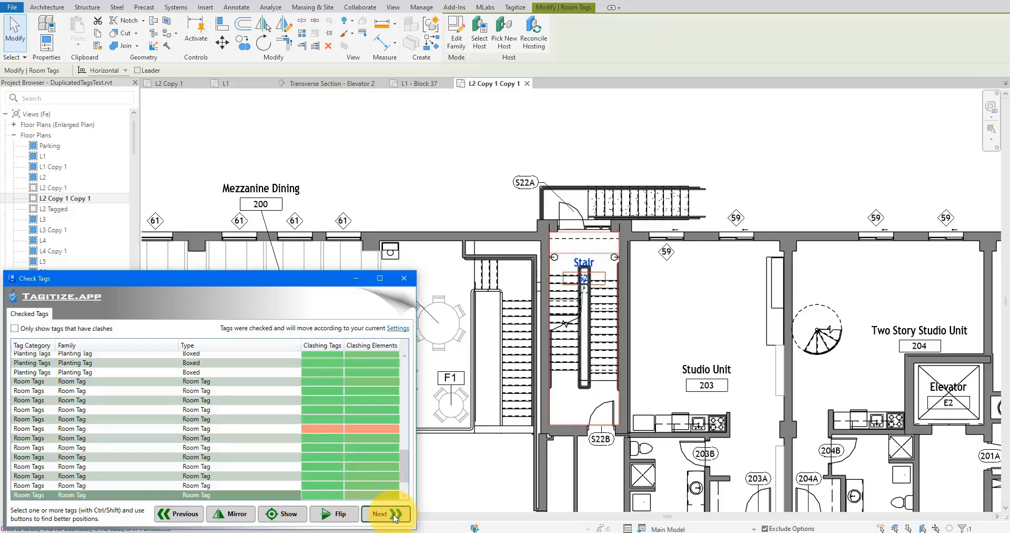
left_click(393, 514)
left_click(393, 514)
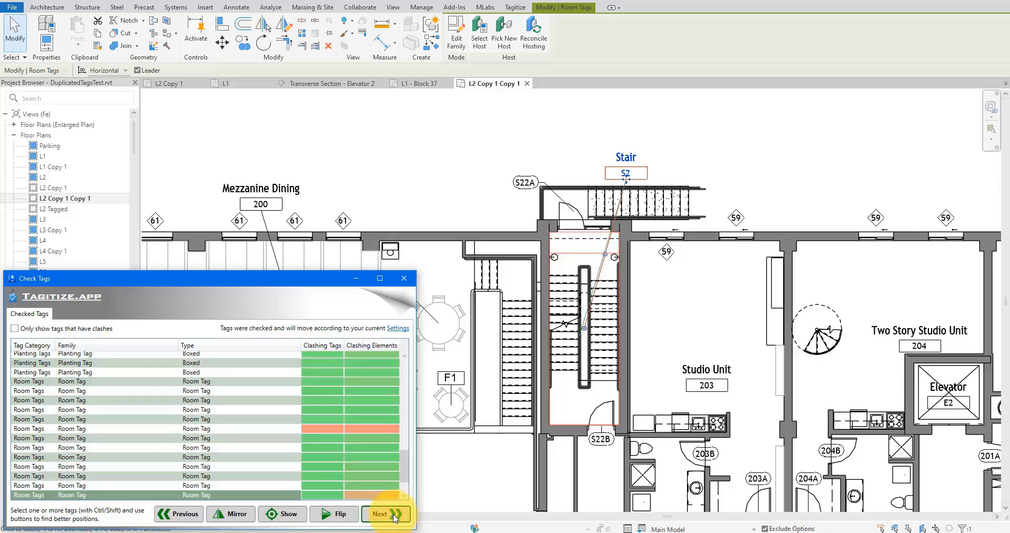
left_click(394, 514)
left_click(734, 184)
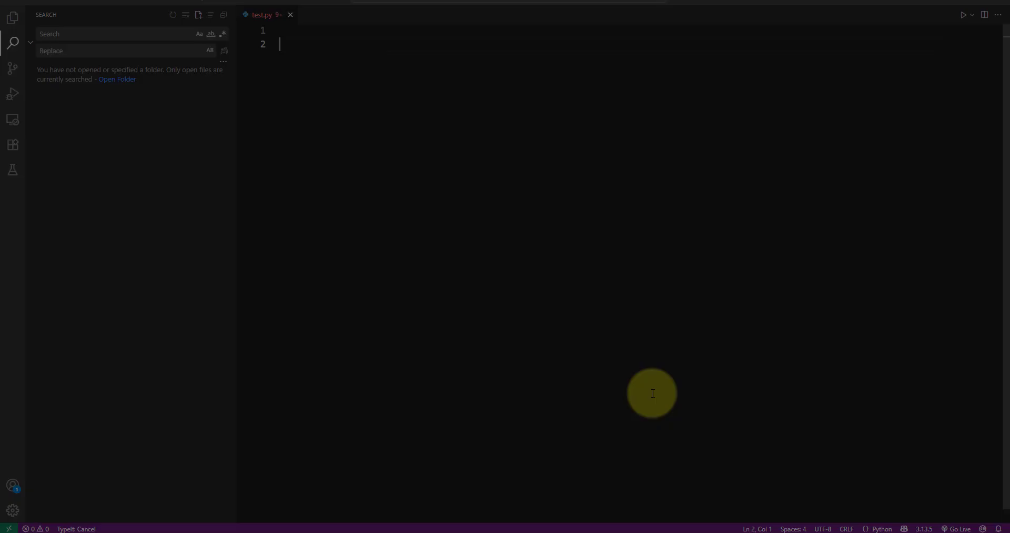
In test.py in Visual Studio Code, define the function rescale_two_cutoffs(values, lower_cutoff, upper_cutoff, min_val=None, max_val=None).
type("cale_two_cutoffs(values, lower_cuto")
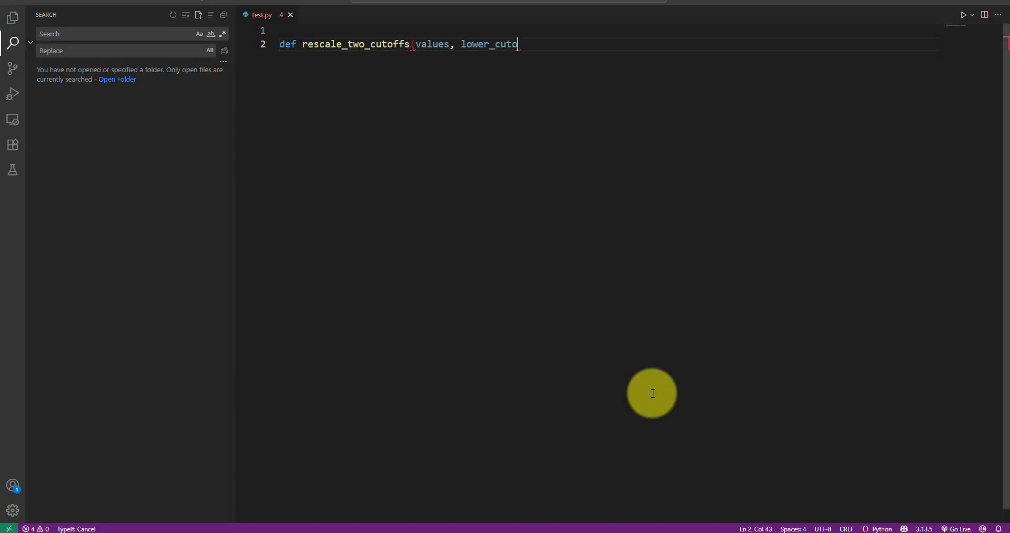
type("min_val=N")
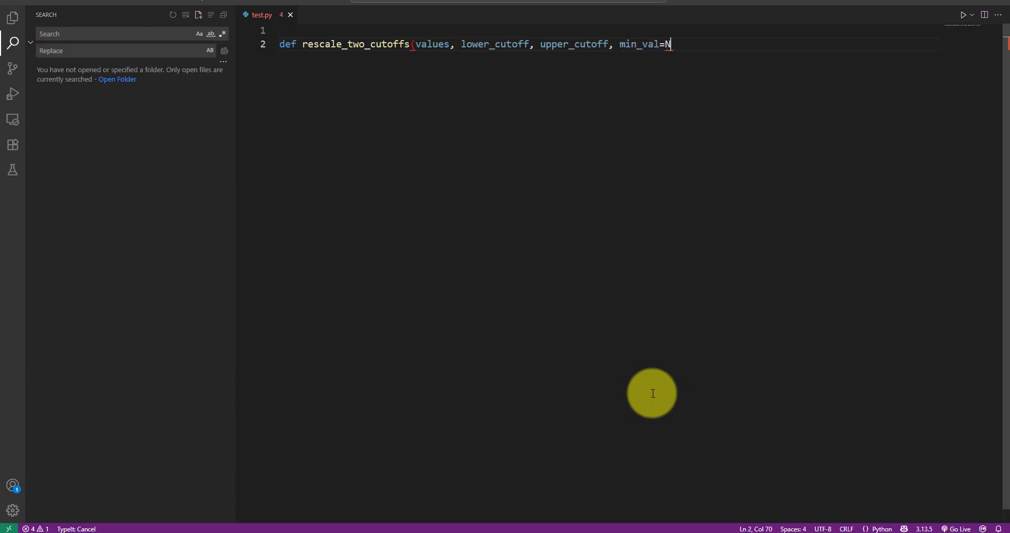
type("e):")
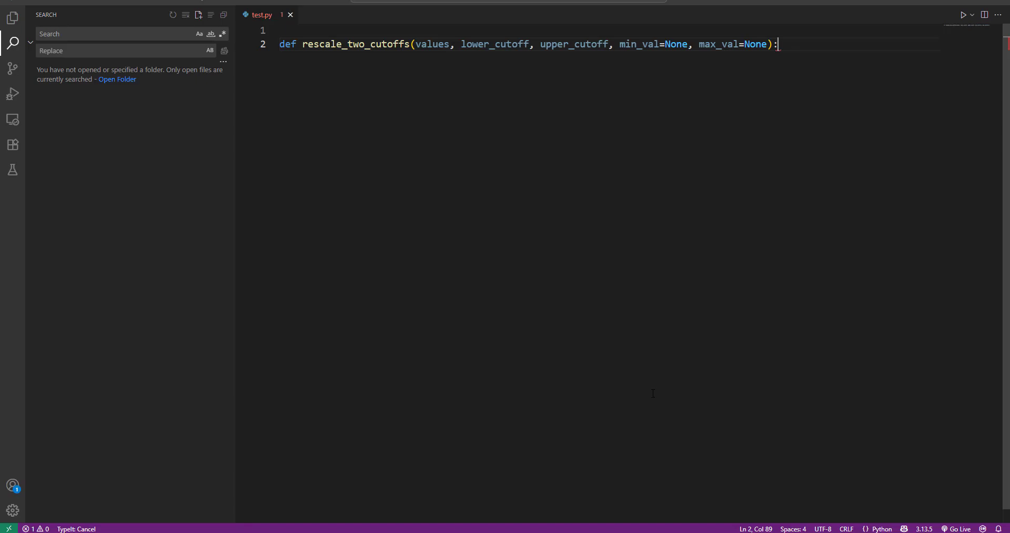
key("Return")
left_click(653, 393)
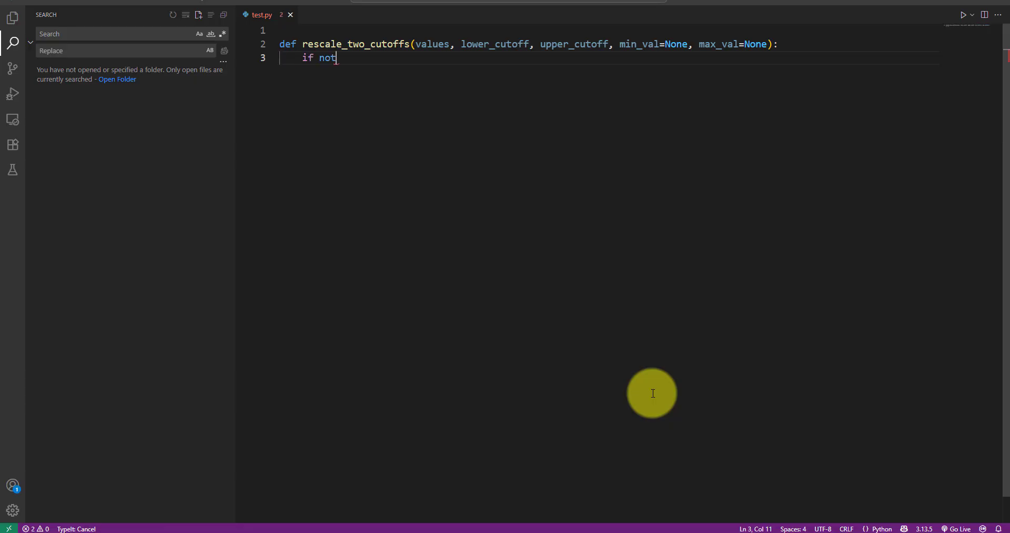
Add an "if not values:" check to the function that returns an empty list.
type("if not values:")
key("Return")
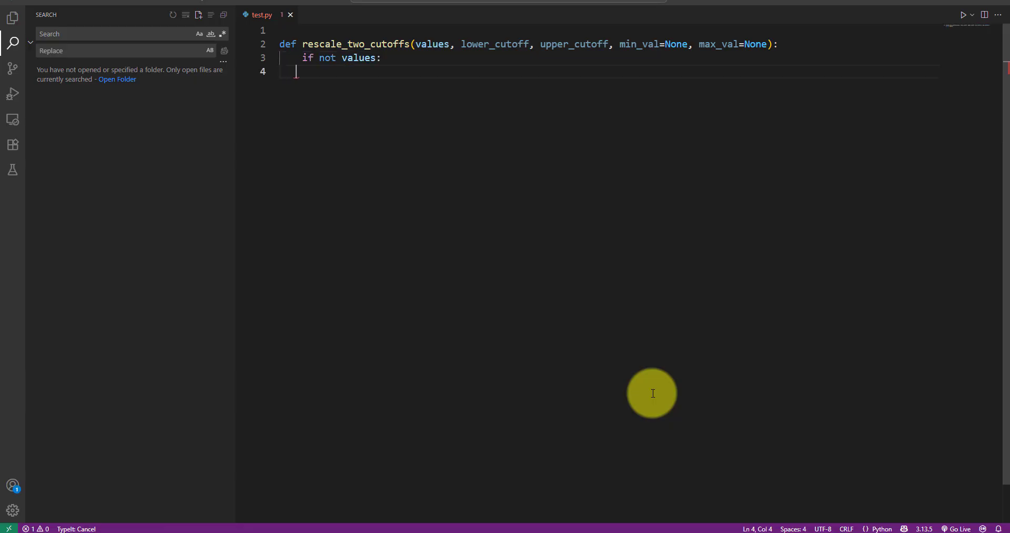
type("return []")
key("Return")
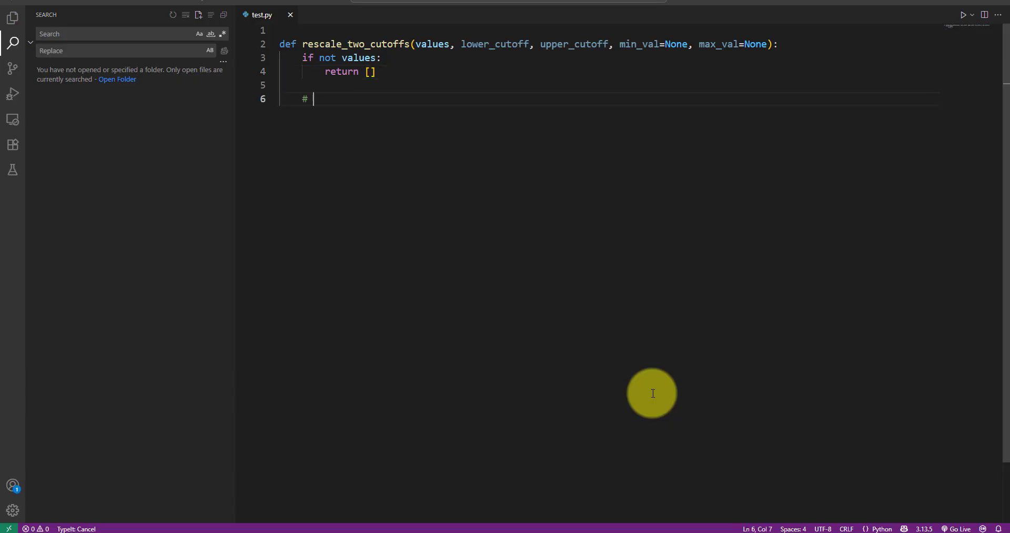
Add the comment "Infer min and max if not provided" and set min_val to min(values) when min_val is None.
type("Infer min and max if not provided")
key("Return")
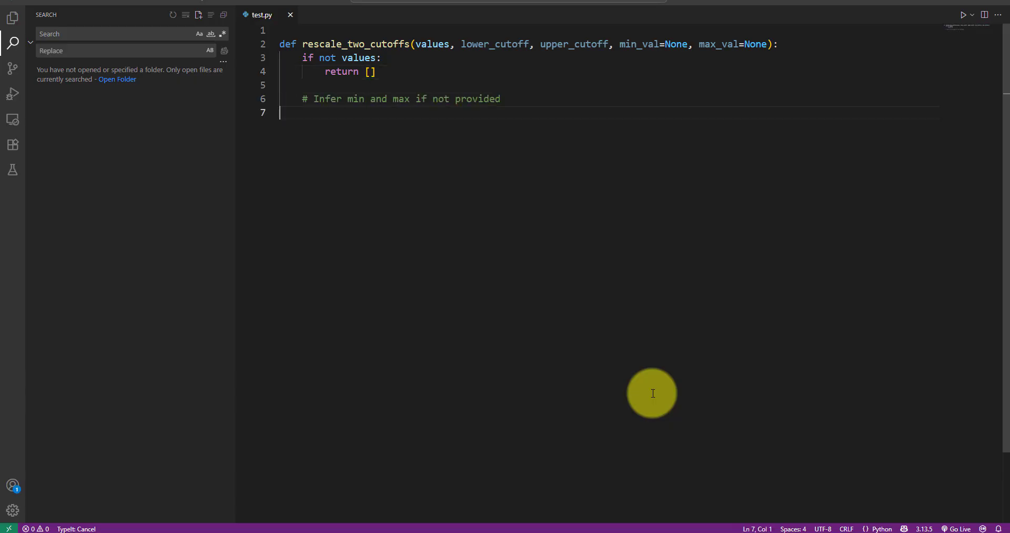
type("if min_val is None:")
key("Return")
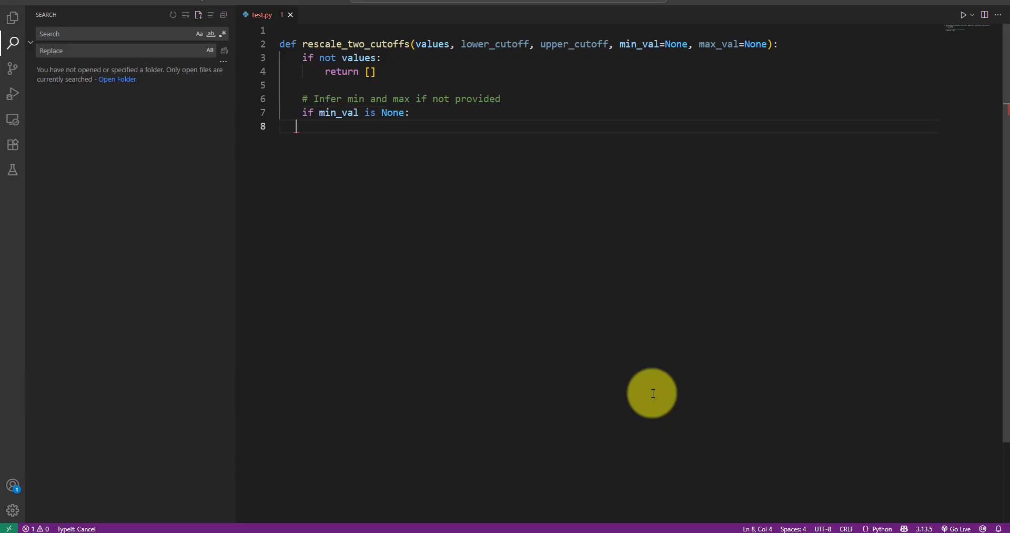
type("min_val = min(values)")
key("Return")
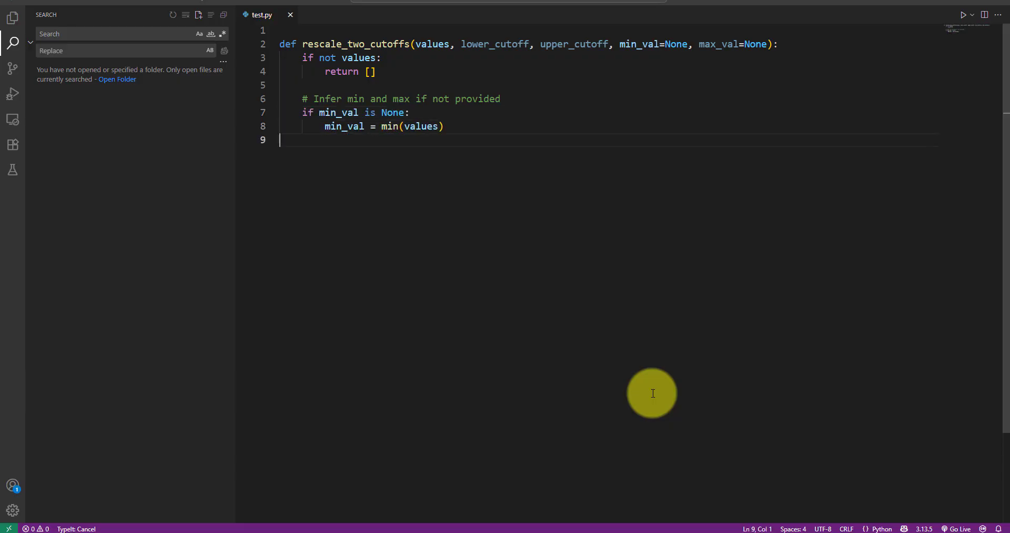
Add a check that sets max_val to max(values) when max_val is None.
type("if max_val is None:")
key("Return")
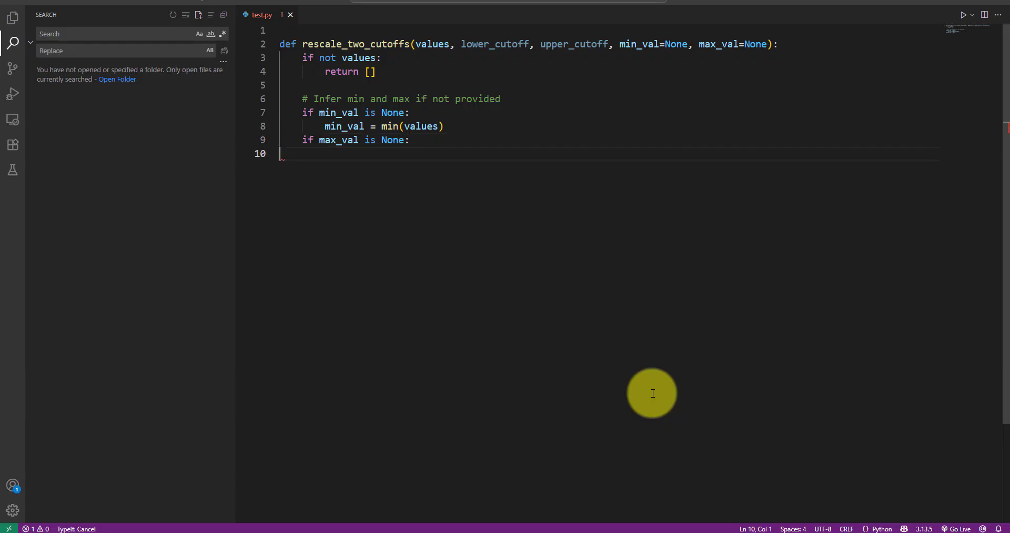
type("max_val = max(values)")
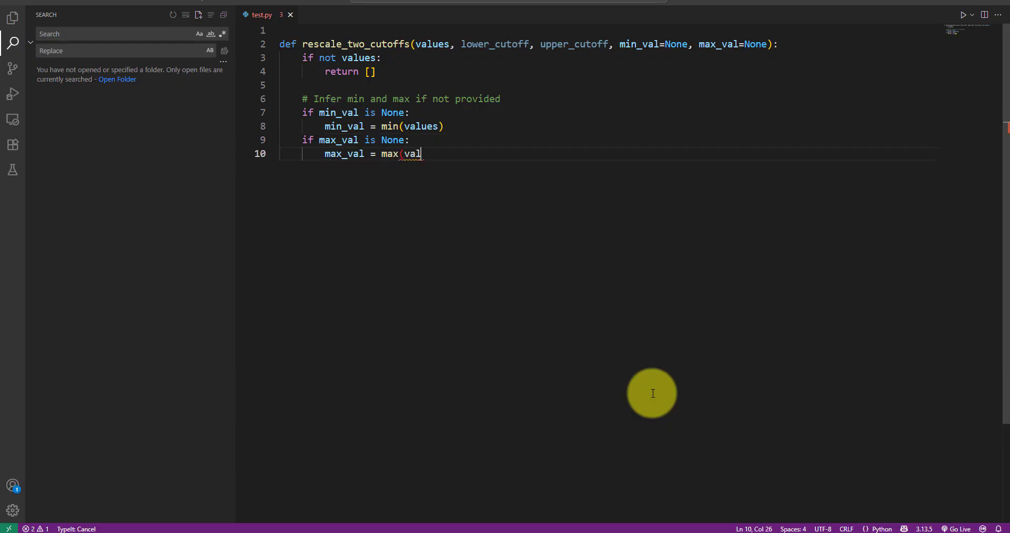
key("Return")
Define denom as upper_cutoff - lower_cutoff if upper_cutoff != lower_cutoff else 1.0.
type("denom = upper_")
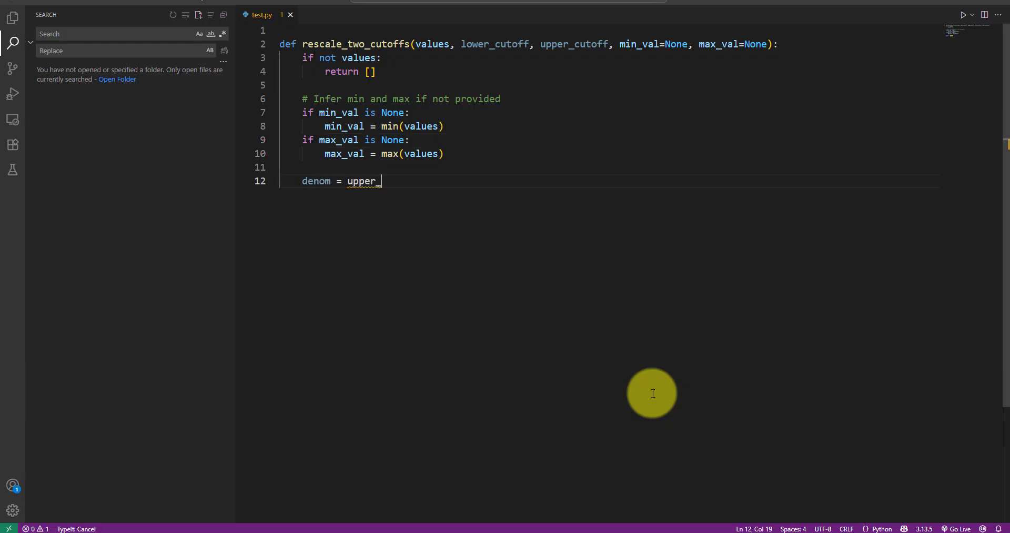
type("cutoff - lower_cutoff if upper_cutof")
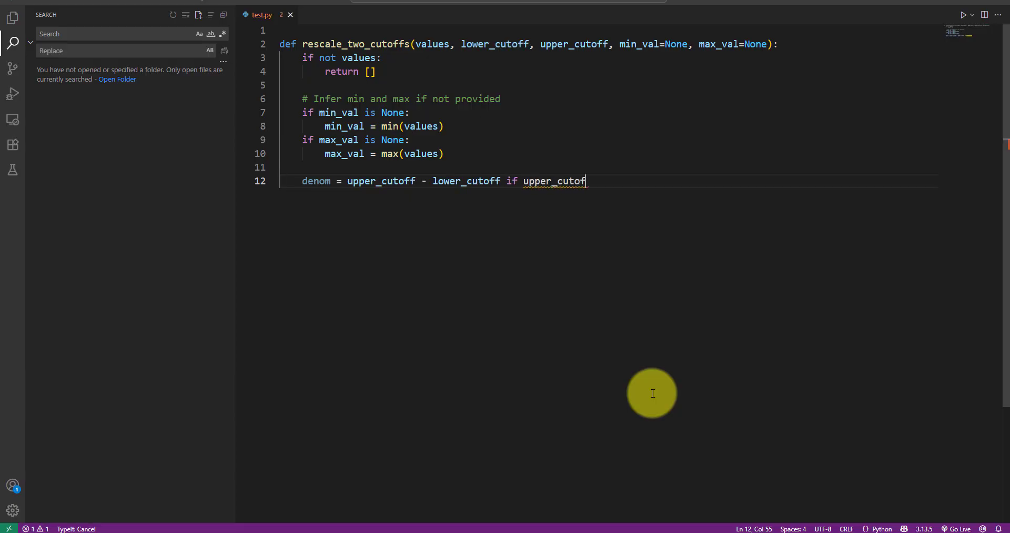
type("f != lower_cutoff else 1.0")
key("Return")
key("Return")
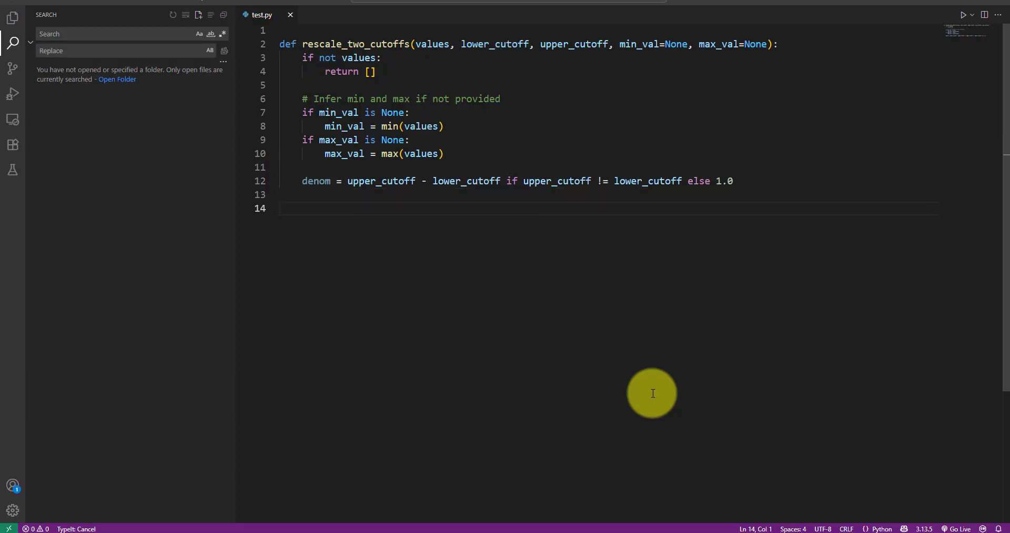
Initialise result as an empty list and start the loop "for v in values:".
type("result = []")
key("Return")
type("fo")
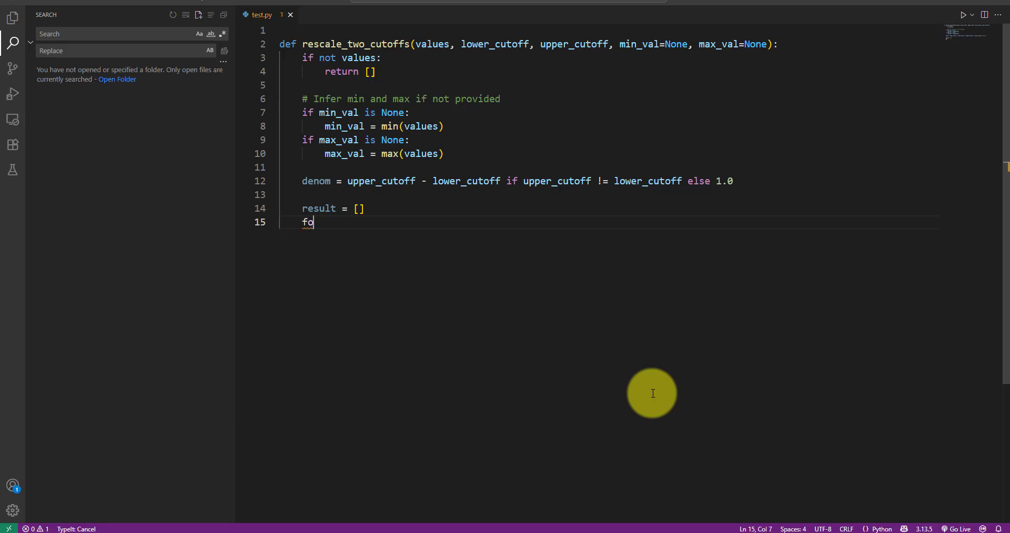
type("r v in values:")
key("Return")
Inside the loop, append min_val to result when v <= lower_cutoff, with the comment "snap to min".
type("if v <= lower_cutoff:")
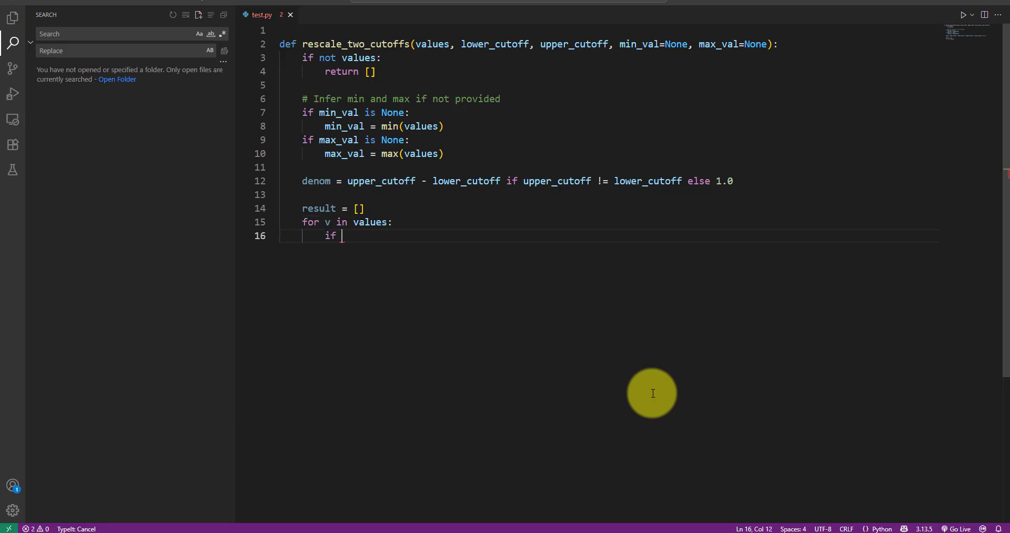
key("Return")
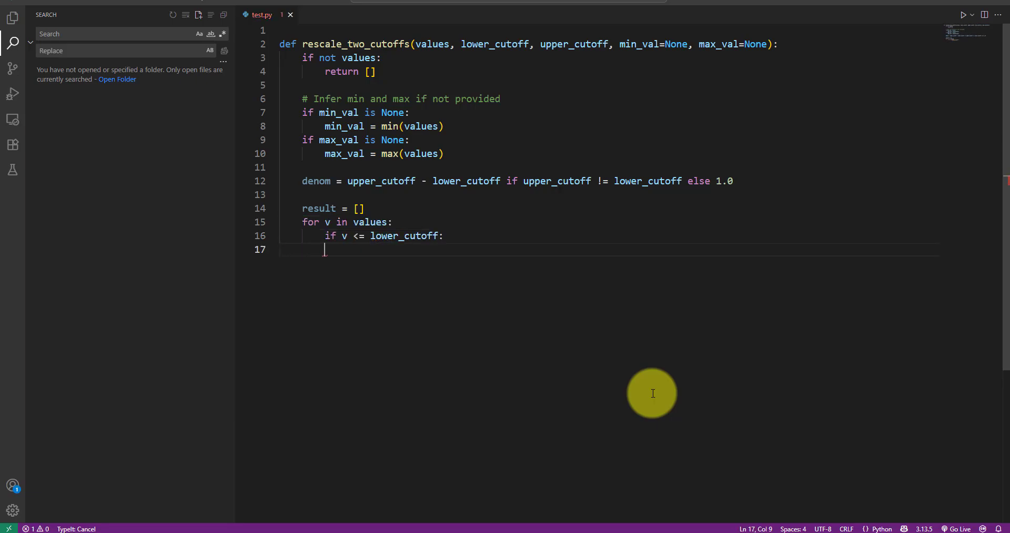
type("result.append(min_val)   # snap t")
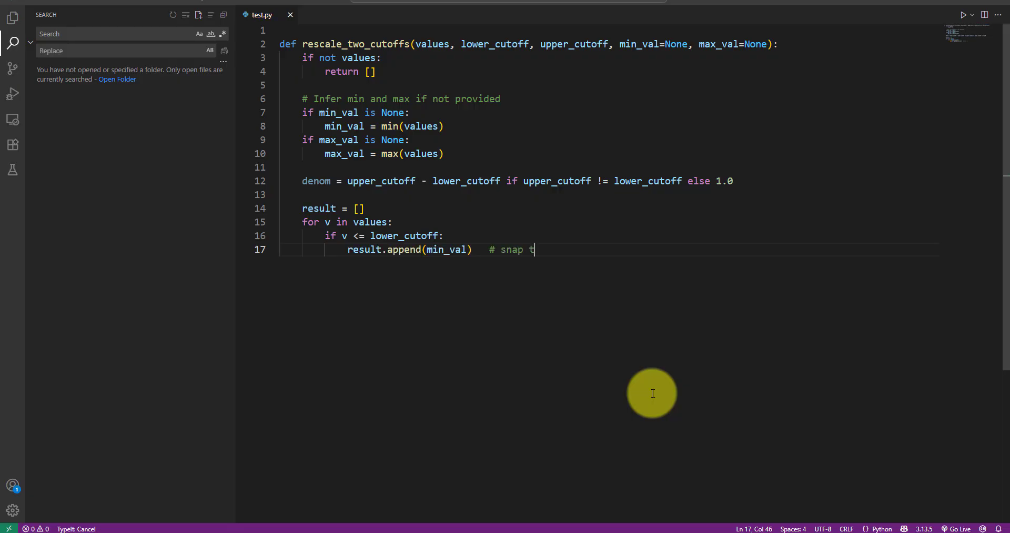
type("o min")
key("Return")
Add an elif branch that appends max_val to result when v >= upper_cutoff, with the comment "snap to max".
type("elif v >= upper_cutoff:")
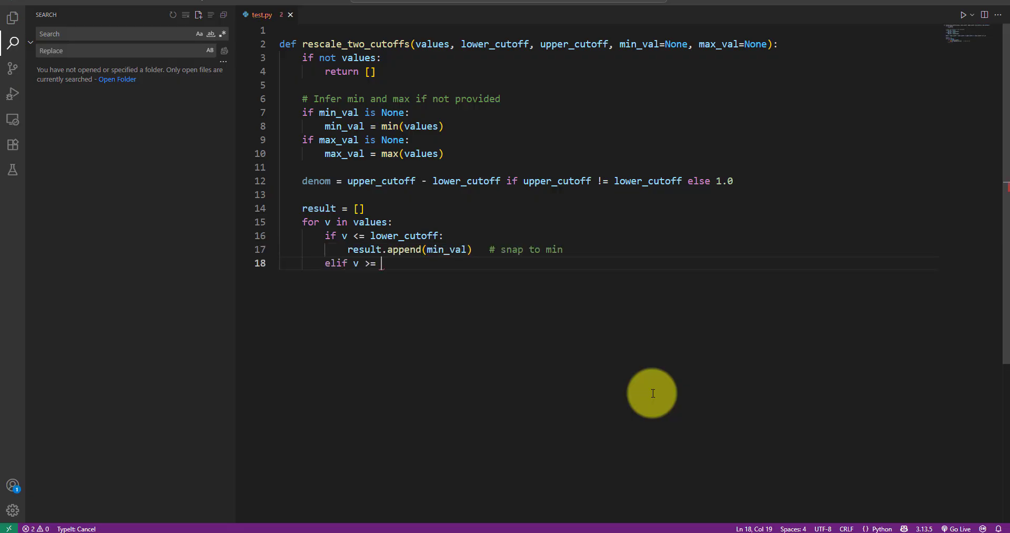
key("Return")
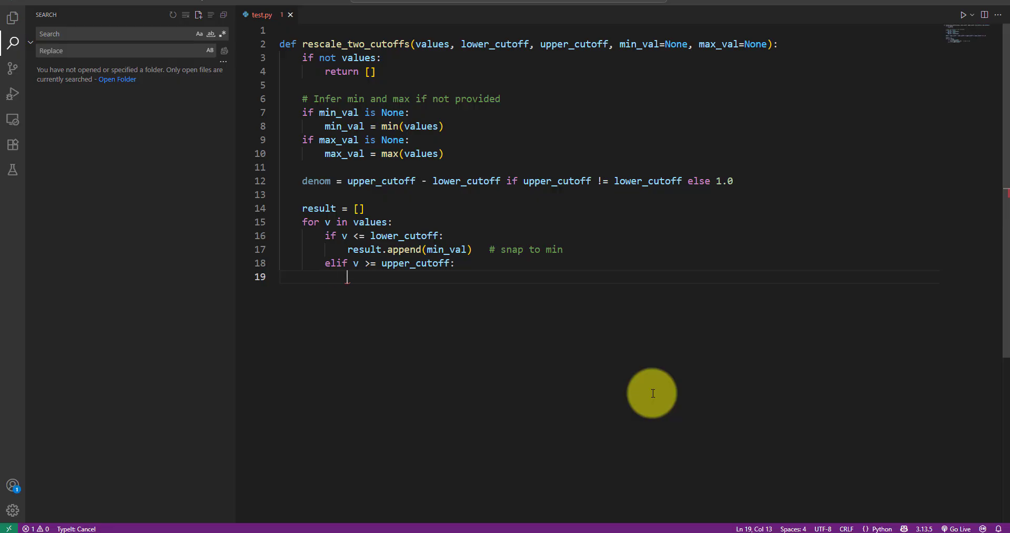
type("result.append(max_val)   # snap to max")
key("Return")
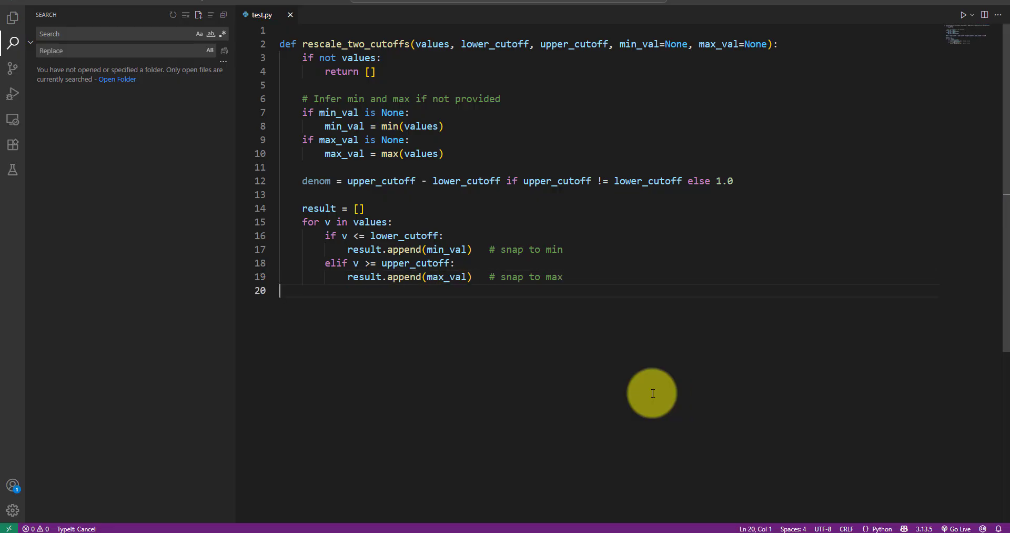
Add an else branch to the loop with the comment "# Linear mapping [lower_cutoff, upper_cutoff] → [min_val, max_val]".
key("Tab")
type("else:")
key("Return")
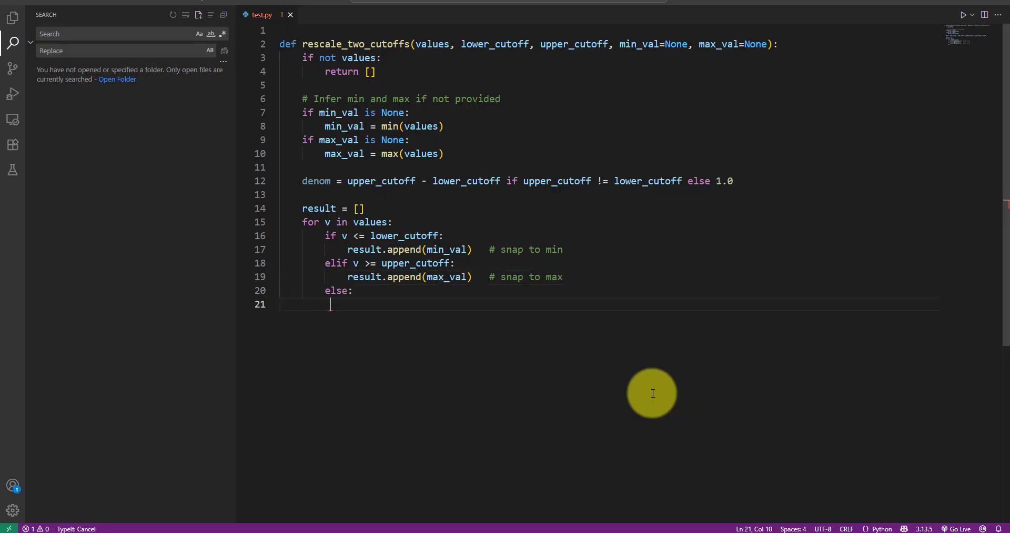
key("Tab")
type("# Linear mapping [lower_cutoff, upper_cutoff] → [min_val, ma")
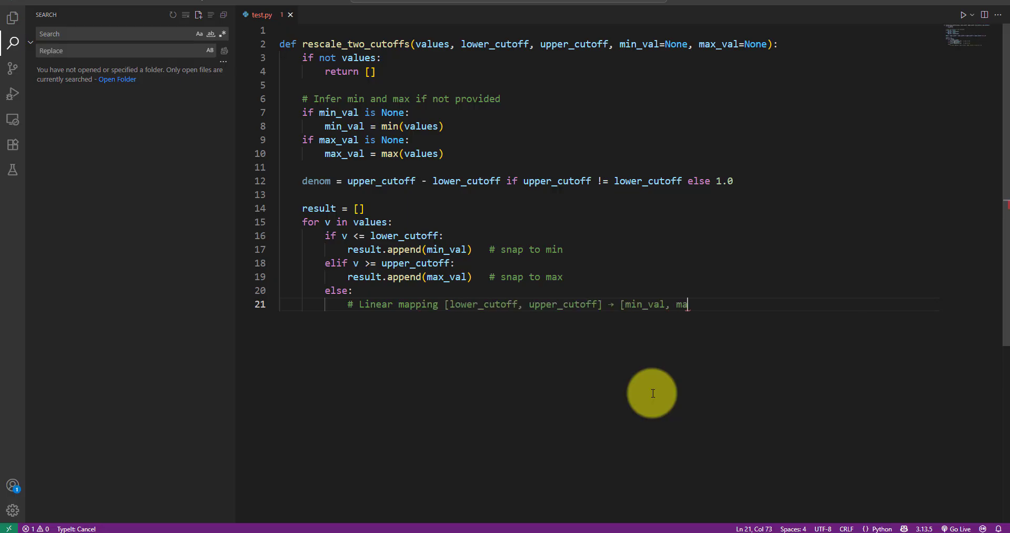
type("x_val]")
key("Return")
In the else branch, define scaled = min_val + (v - lower_cutoff) / denom * (max_val - min_val).
key("Tab")
type("scaled = min_val + (v -")
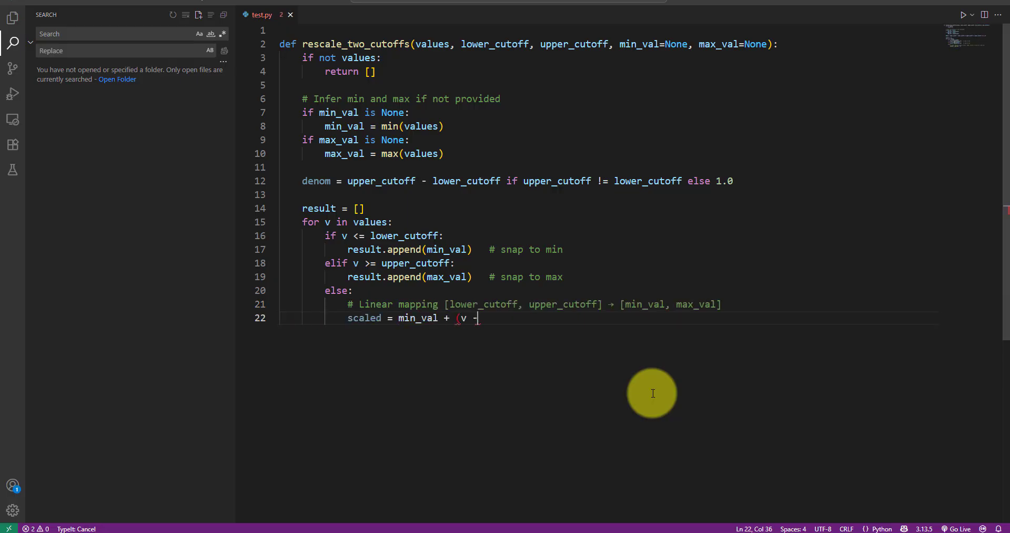
type(" lower_cutoff) / denom * (max_val - min_val)")
key("Return")
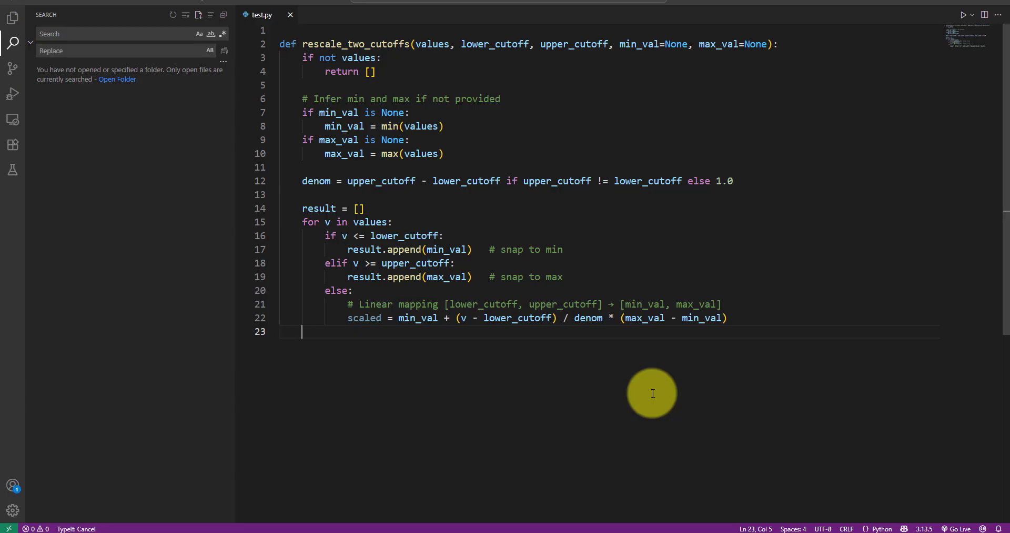
Append scaled to result in the else branch and end the function with "return result" after the loop.
type("result.append(scaled)")
key("Return")
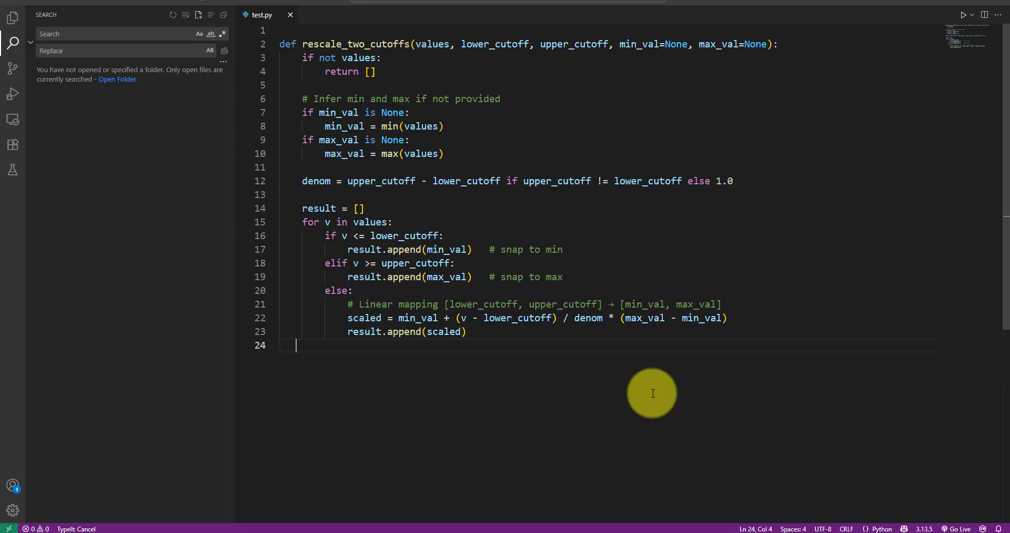
type("return result")
key("Return")
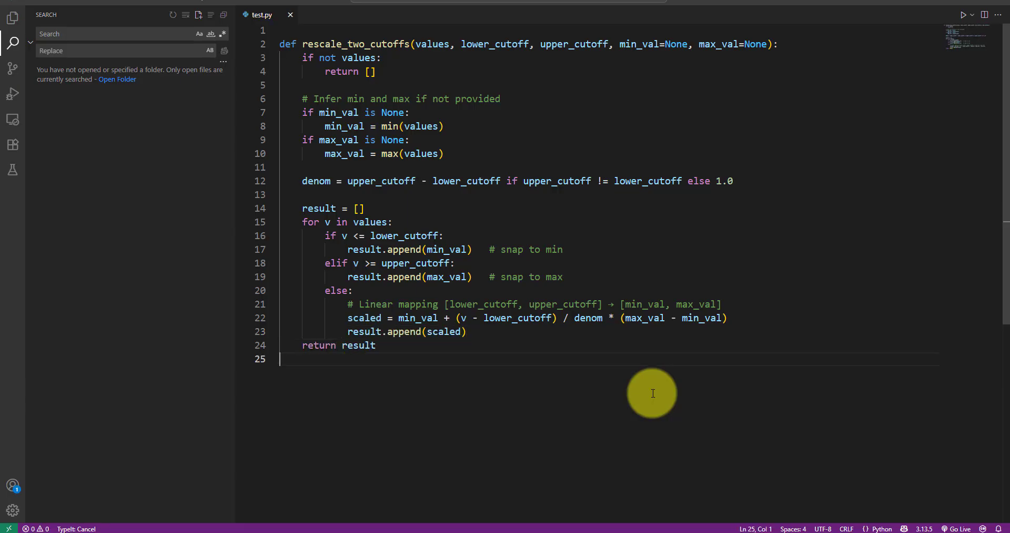
Below the function, assign values = IN[0], rangeStart = IN[1] and rangeEnd = IN[2].
key("Return")
type("values = ")
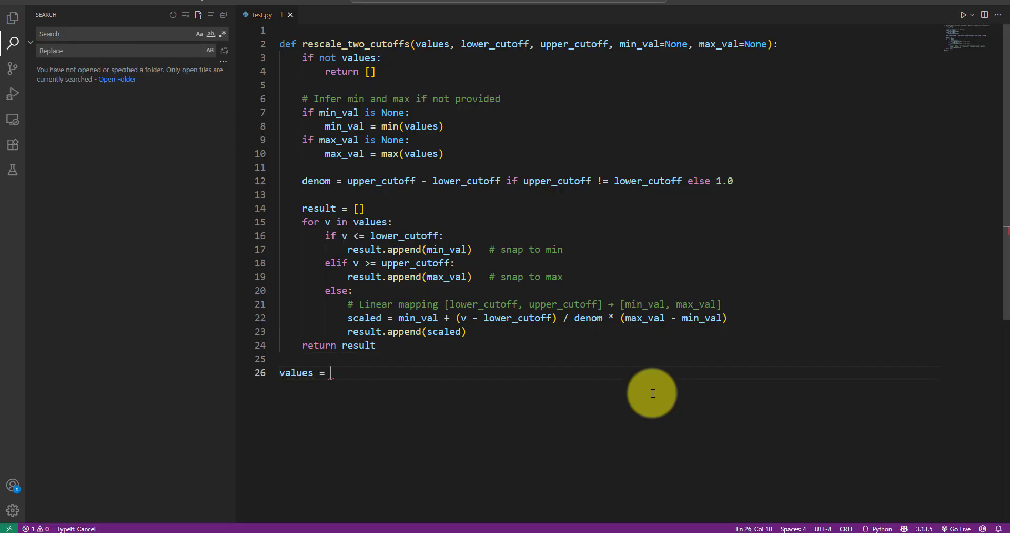
type("IN[0]")
key("Return")
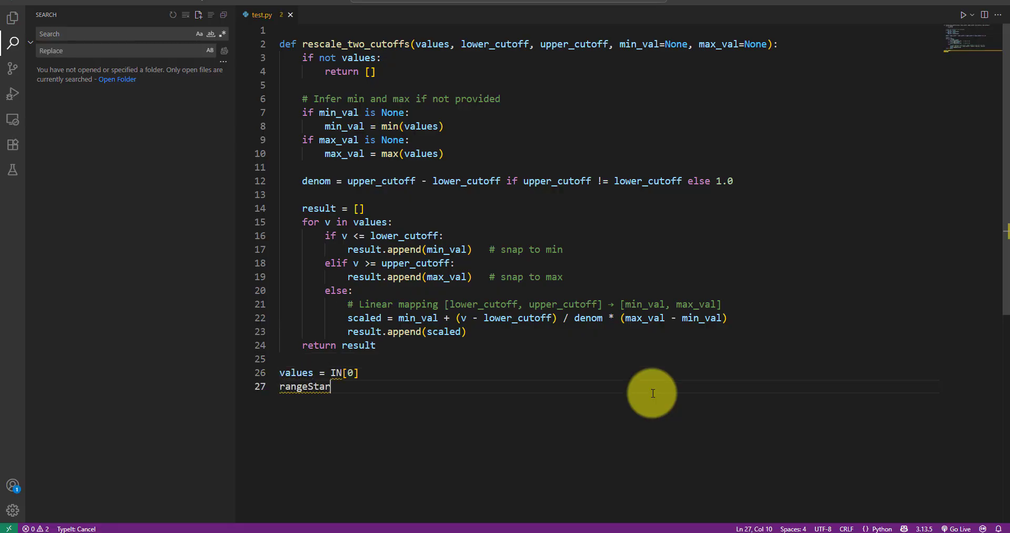
type("rangeStart = IN[1]")
key("Return")
type("range")
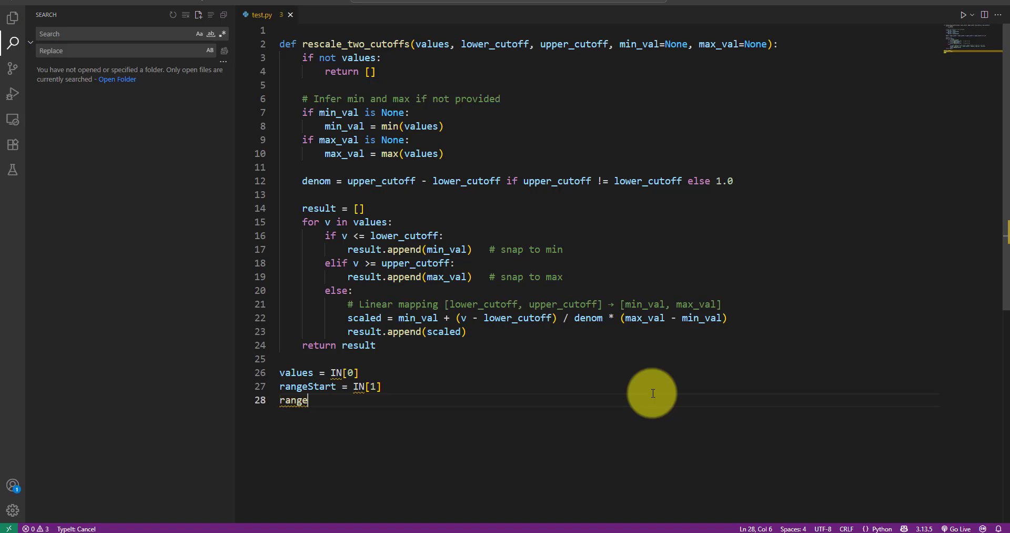
type("End = IN[2]")
key("Return")
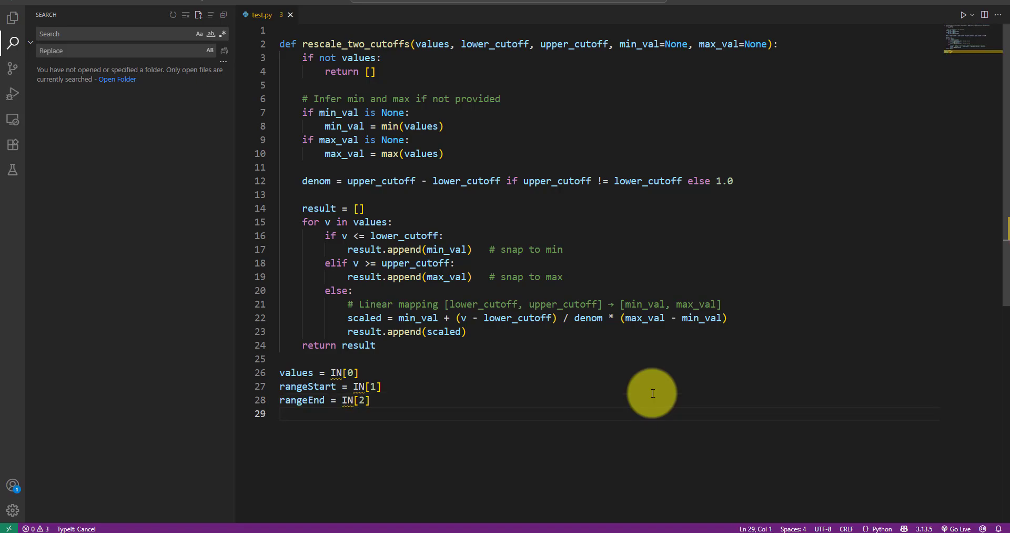
Add the output line OUT = rescale_two_cutoffs(values, rangeStart, rangeEnd).
type("escale_")
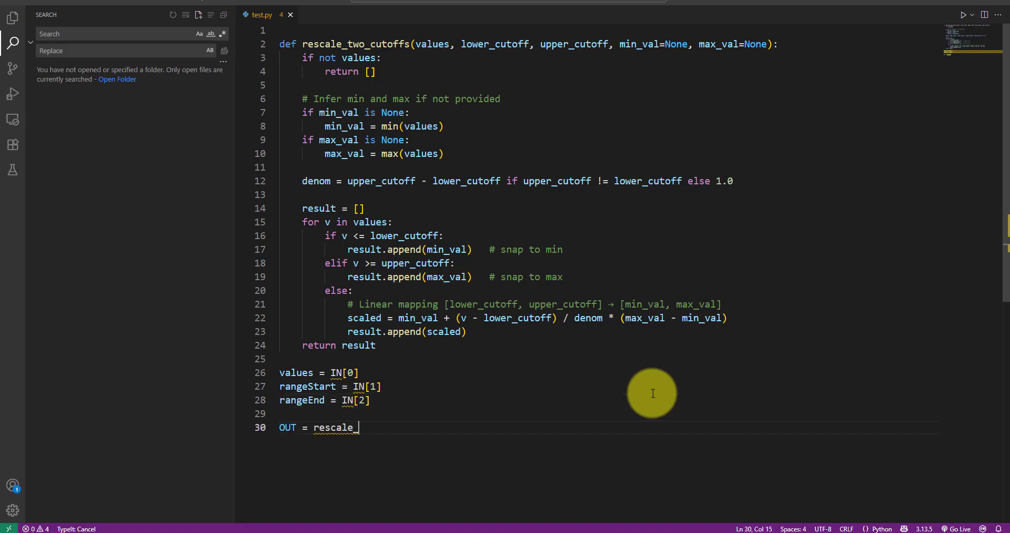
type("two_cutoffs(values, rangeStart")
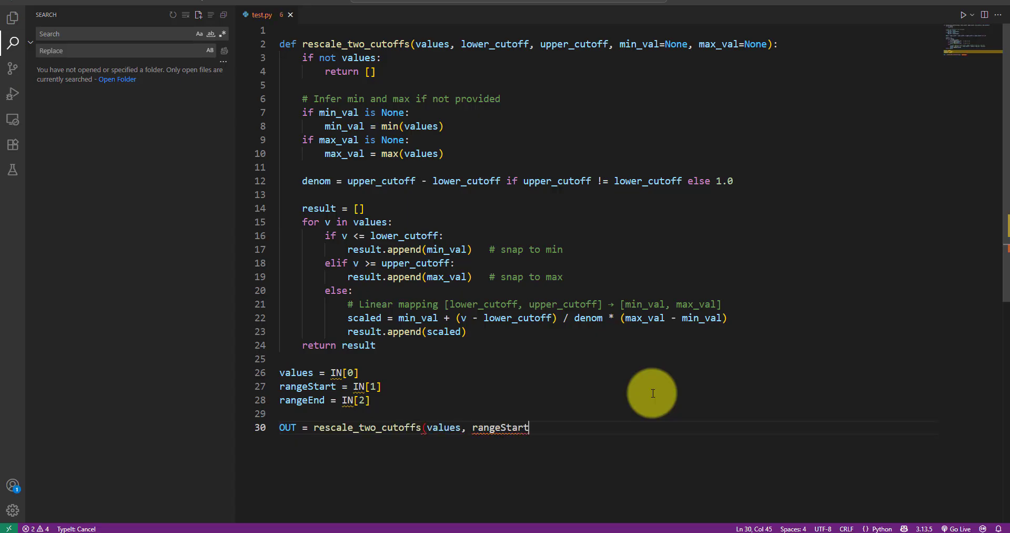
type(", rangeEnd)")
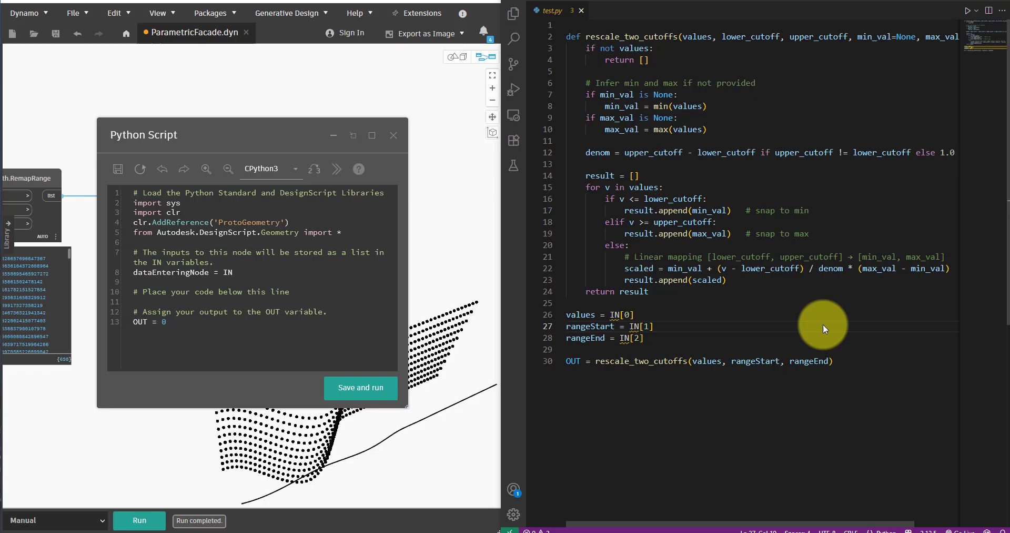
Copy the whole script, switch to Dynamo, replace the Python Script node's default code with it and close the script editor.
key("ctrl+a")
key("ctrl+c")
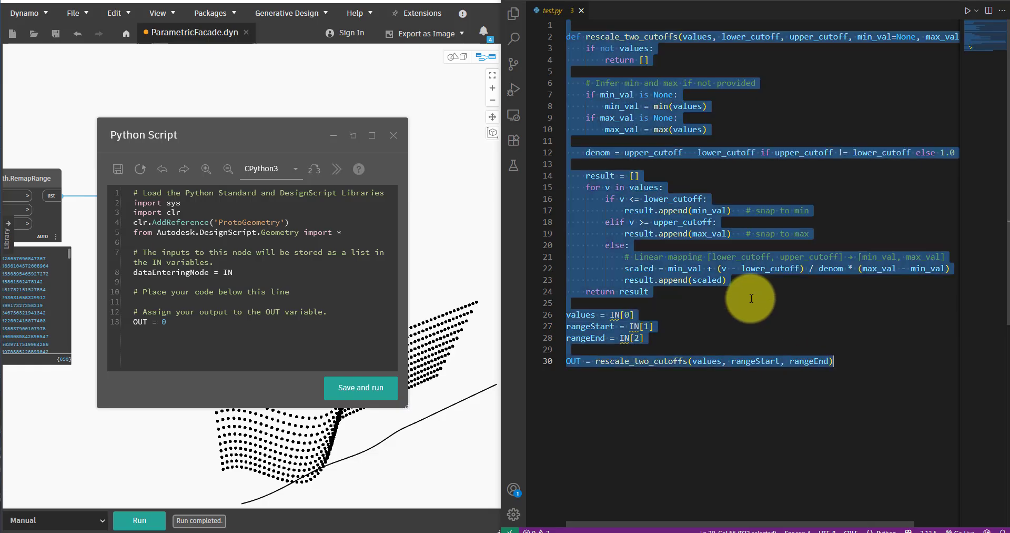
left_click(114, 254)
key("ctrl+a")
key("ctrl+v")
scroll(233, 258, "up", 7)
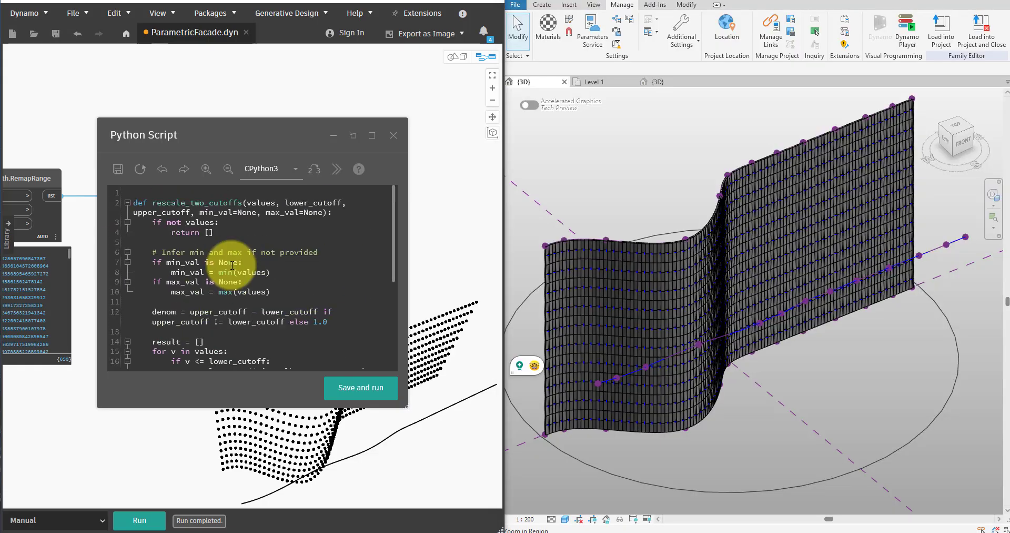
scroll(233, 263, "down", 7)
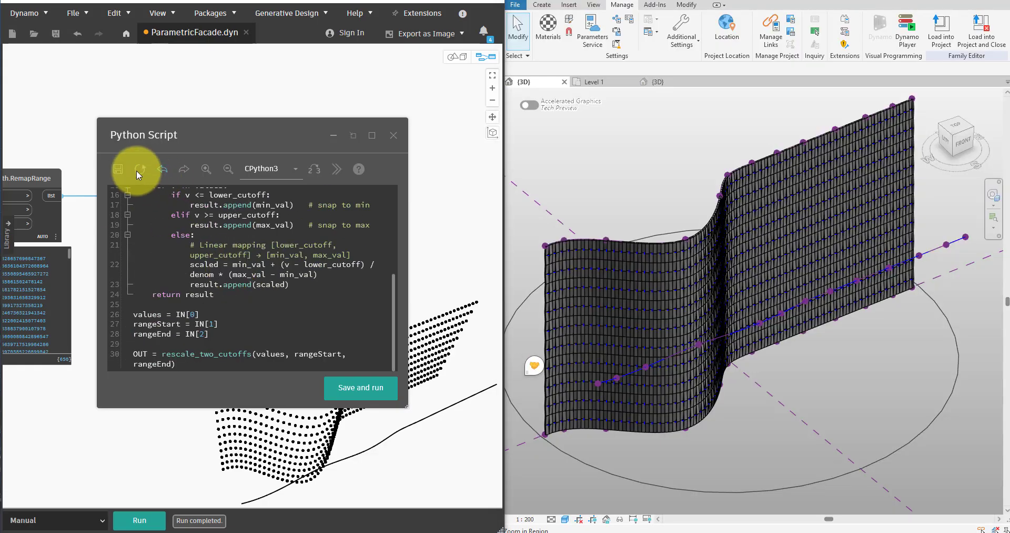
left_click(393, 135)
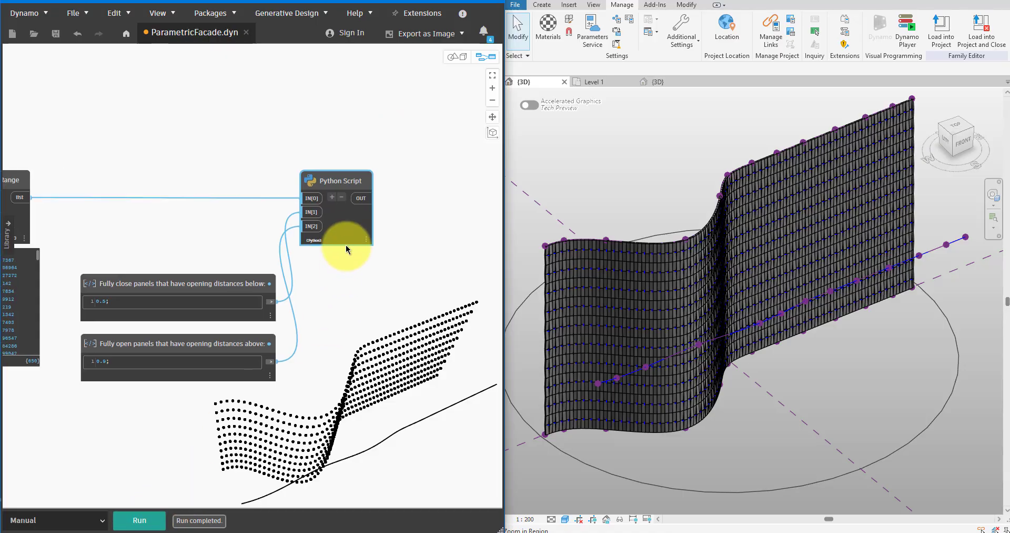
Show the Python Script node's output list and keep its preview pinned.
mouse_move(349, 237)
mouse_move(365, 255)
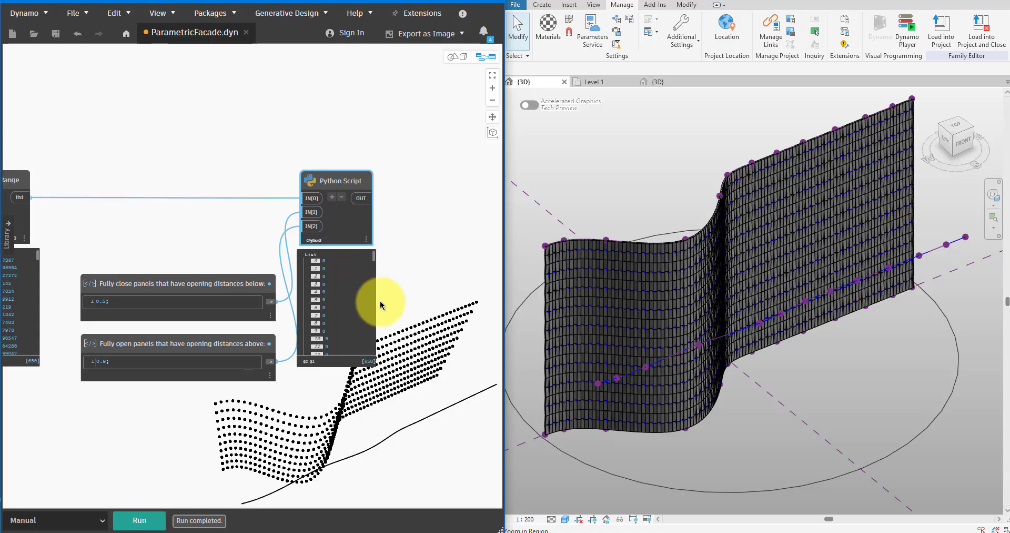
scroll(381, 305, "up", 4)
mouse_move(369, 217)
left_mouse_down()
mouse_move(366, 347)
mouse_move(375, 203)
left_mouse_up()
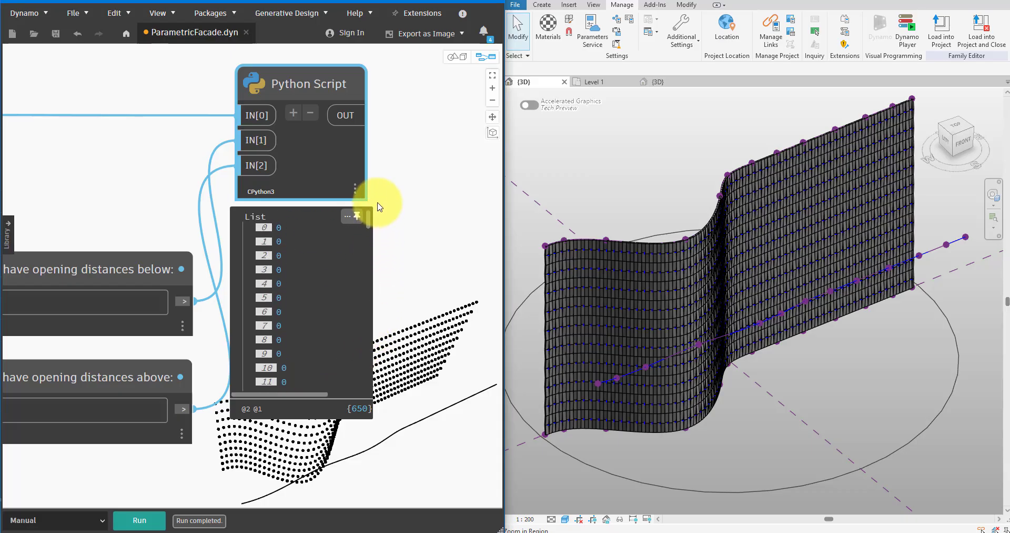
Add a Convert By Units node beside the Python Script node.
scroll(421, 305, "down", 6)
middle_click_drag(408, 270, 241, 240)
scroll(287, 233, "up", 3)
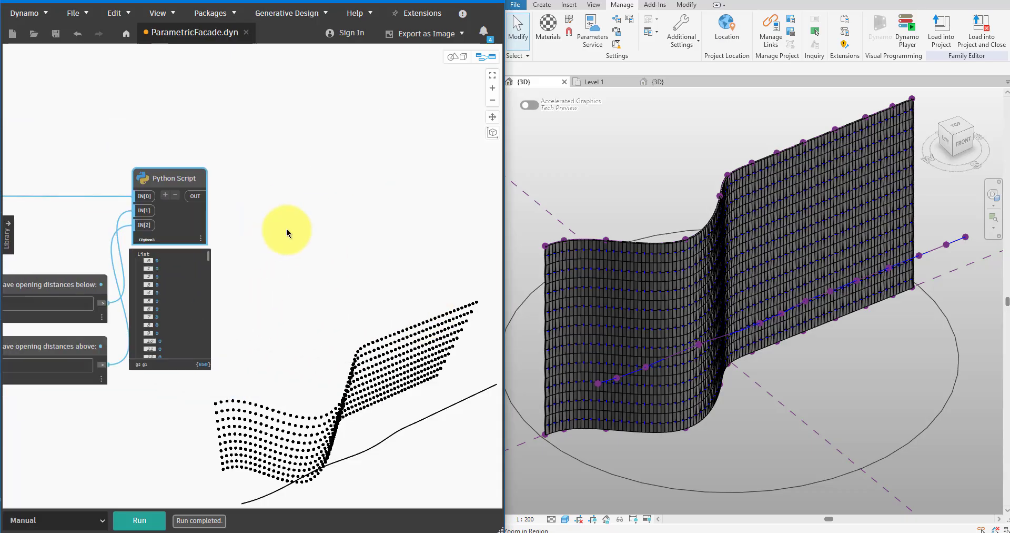
scroll(308, 234, "down", 2)
right_click(313, 235)
type("convert")
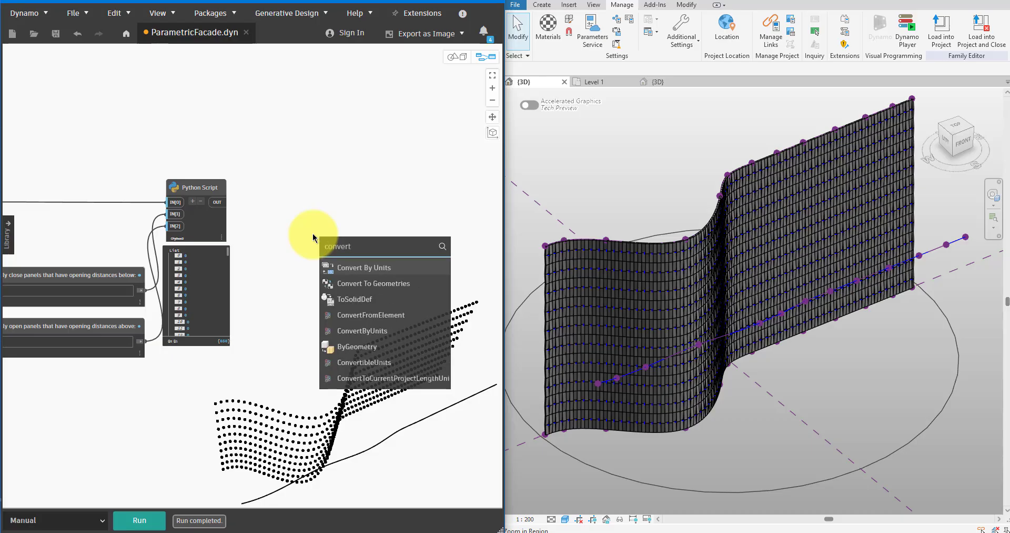
key("Down")
key("Up")
key("Return")
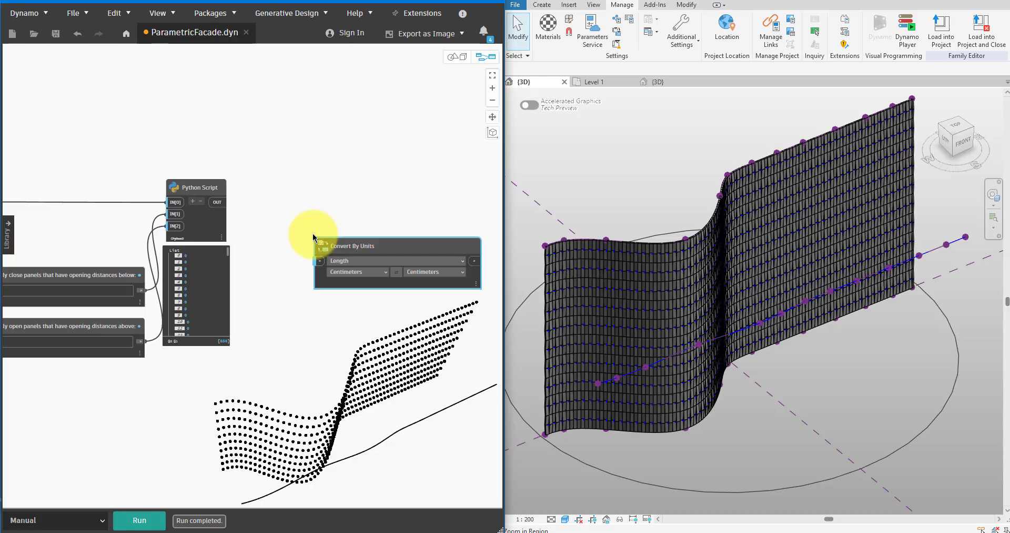
Set the Convert By Units node to convert length from Feet to Millimeters.
scroll(360, 229, "up", 2)
left_click(347, 286)
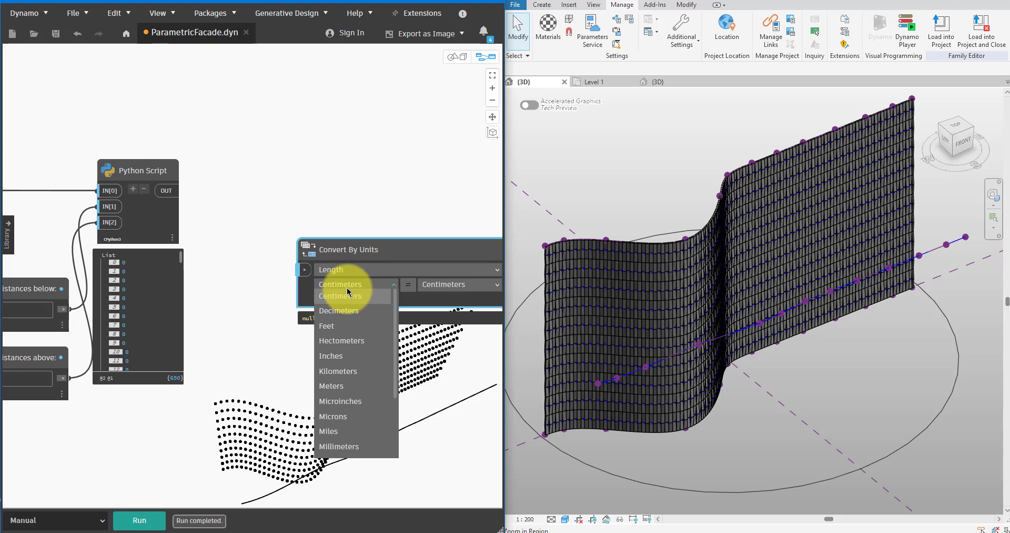
left_click(347, 325)
left_click_drag(404, 241, 341, 227)
left_click(375, 272)
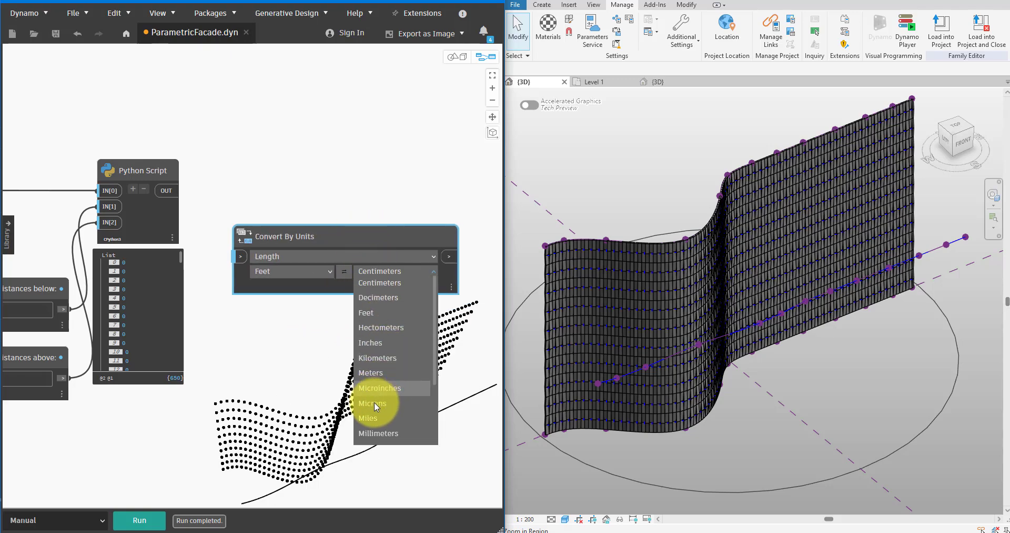
left_click(375, 432)
Connect the Python Script's OUT to the Convert By Units input, then run the graph and examine the converted values.
left_click_drag(168, 190, 244, 256)
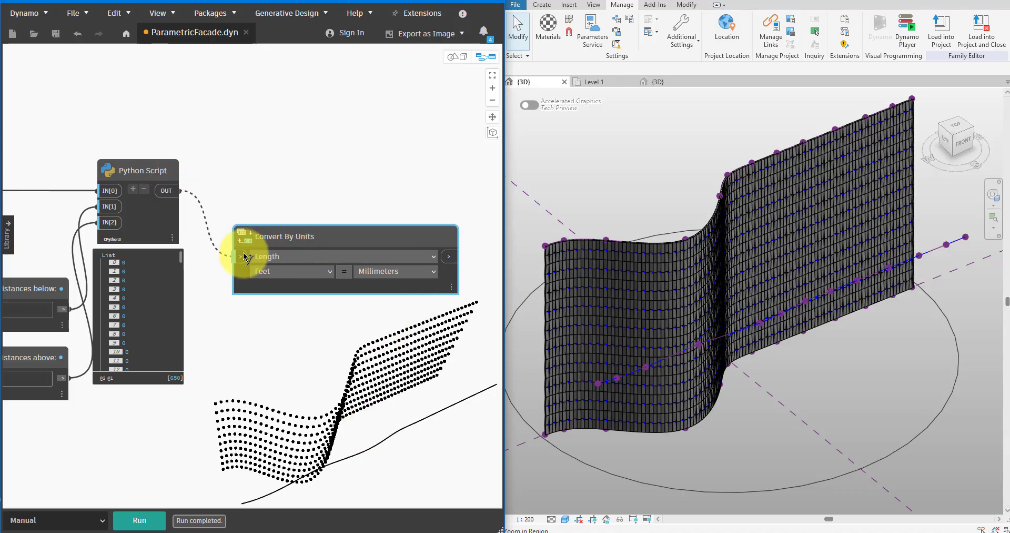
middle_click_drag(388, 207, 304, 208)
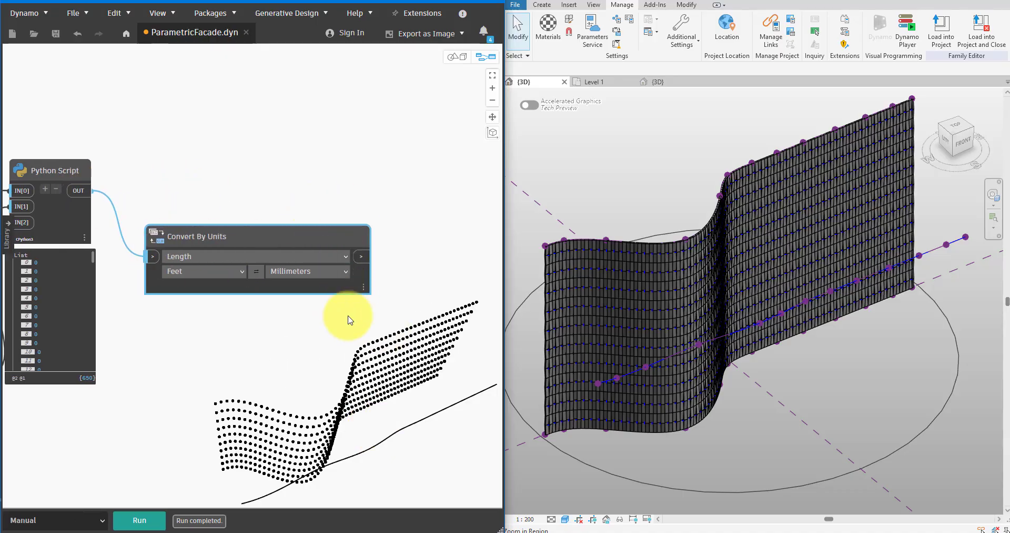
left_click(122, 526)
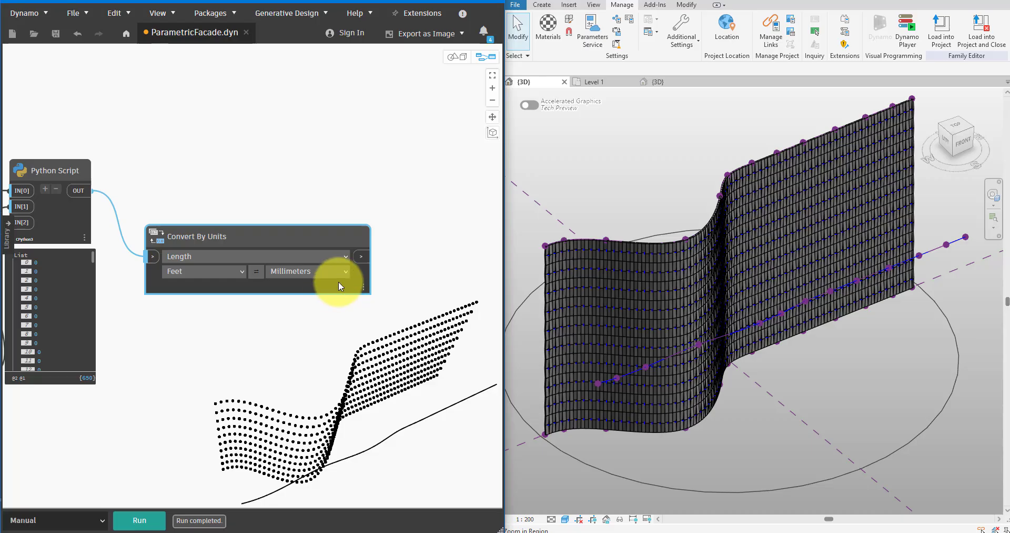
mouse_move(339, 281)
mouse_move(355, 310)
scroll(326, 334, "down", 10)
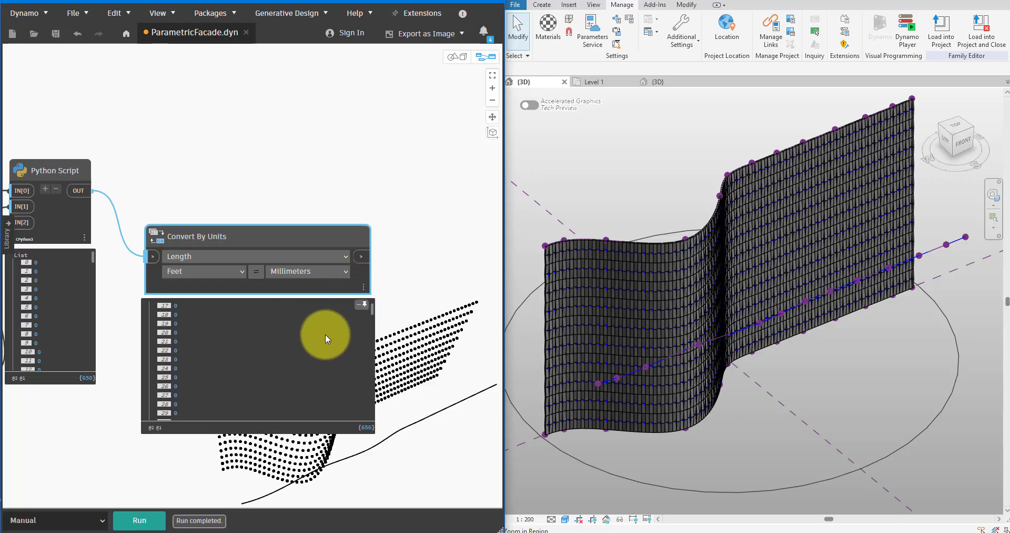
Add an Element.SetParameterByName node and feed its value input from the Convert By Units output.
right_click(382, 166)
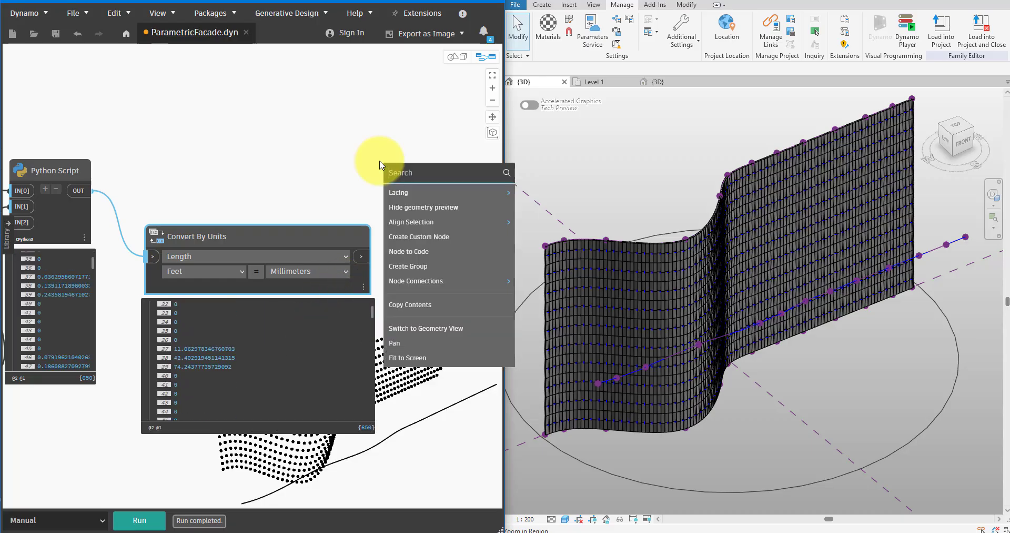
type("setpara")
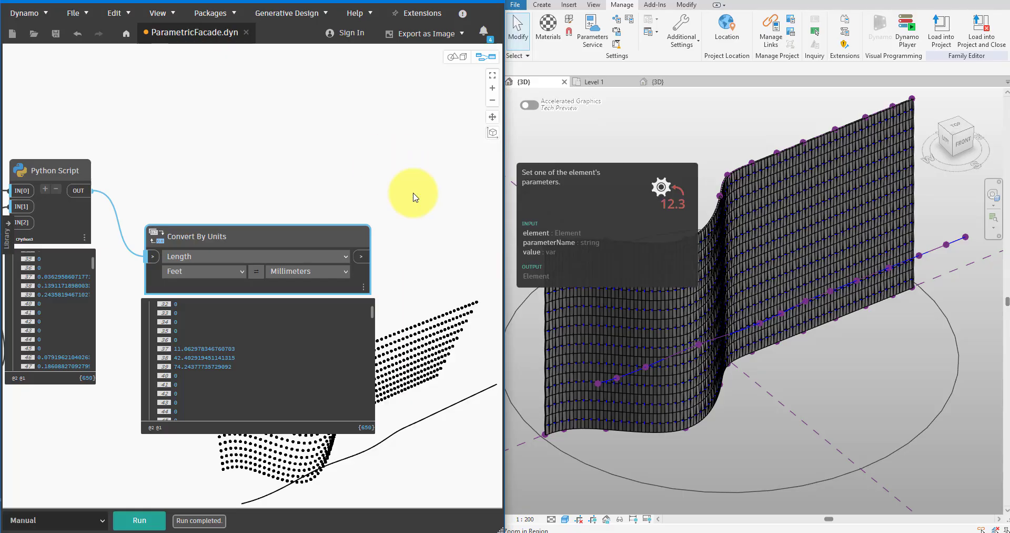
left_click(408, 194)
left_click(433, 187)
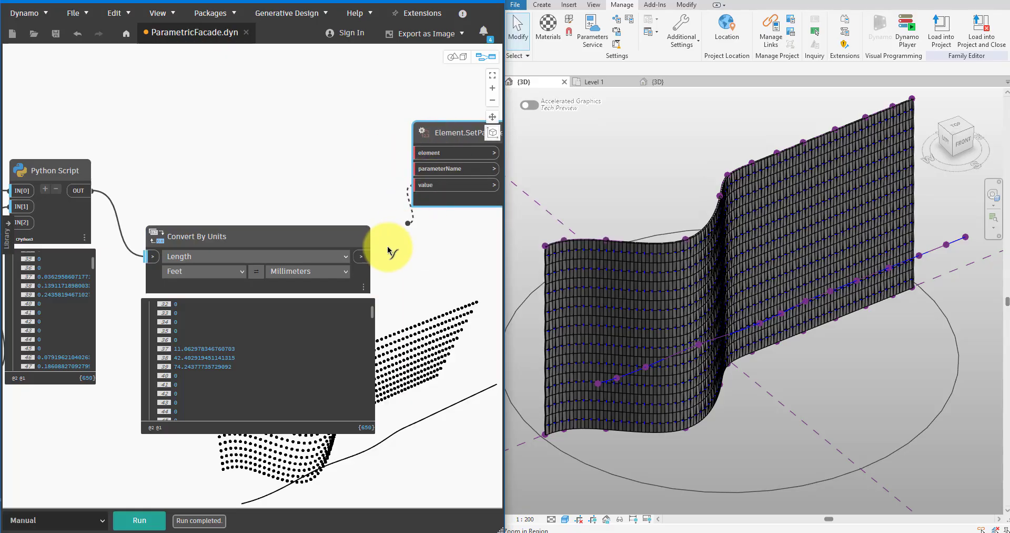
left_click(361, 256)
Create a code block containing "OpenDistance"; and connect it to the parameterName input.
double_click(305, 170)
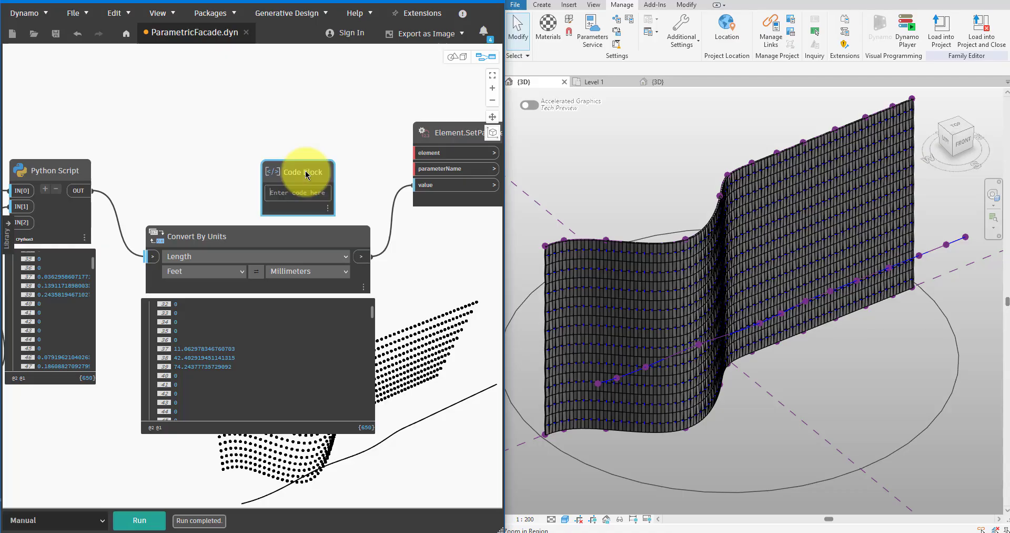
type("\"OpenD")
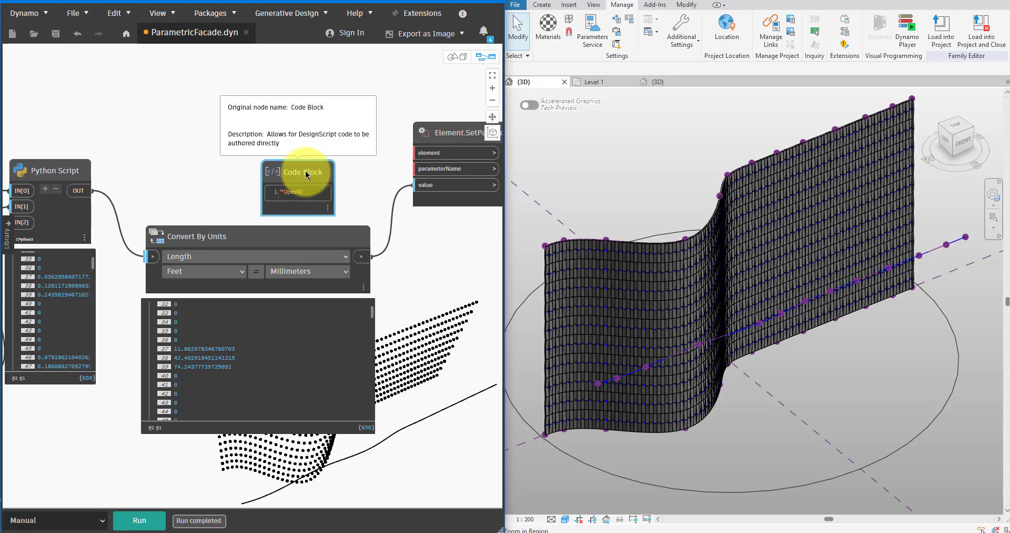
type("istance\";")
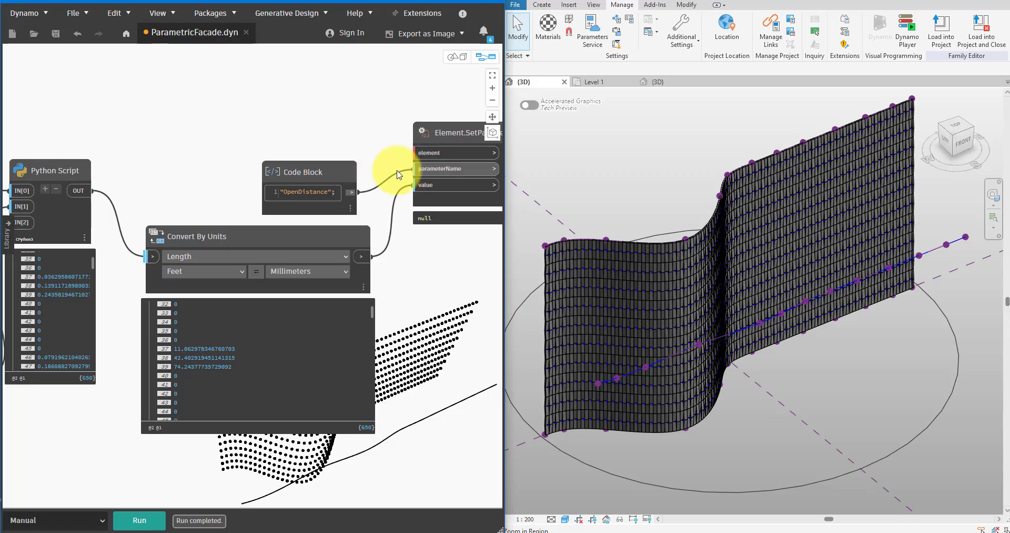
Connect the Elements output of All Elements of Family Type to the element input of Element.SetParameterByName.
scroll(149, 189, "down", 5)
scroll(405, 213, "down", 2)
scroll(204, 184, "up", 3)
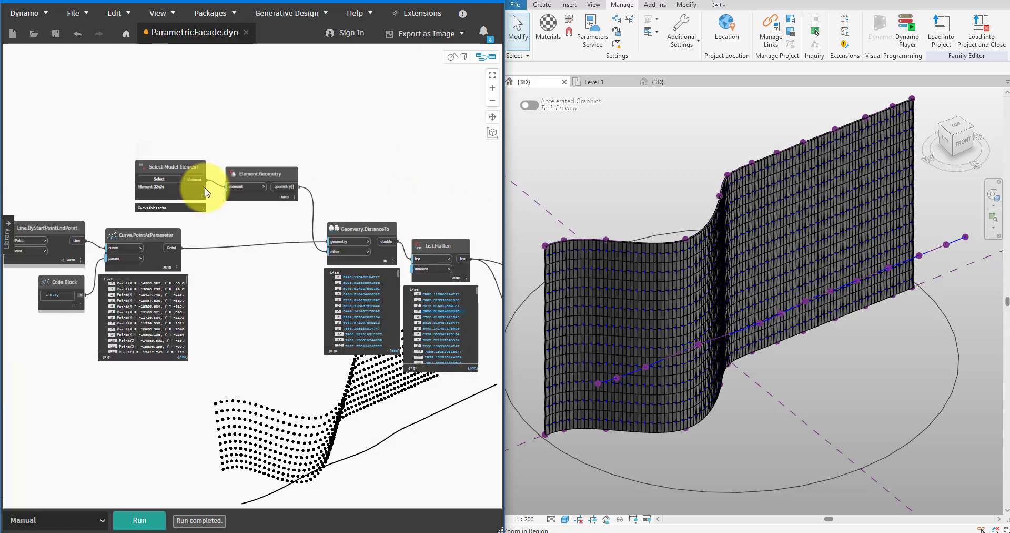
middle_click_drag(197, 188, 451, 187)
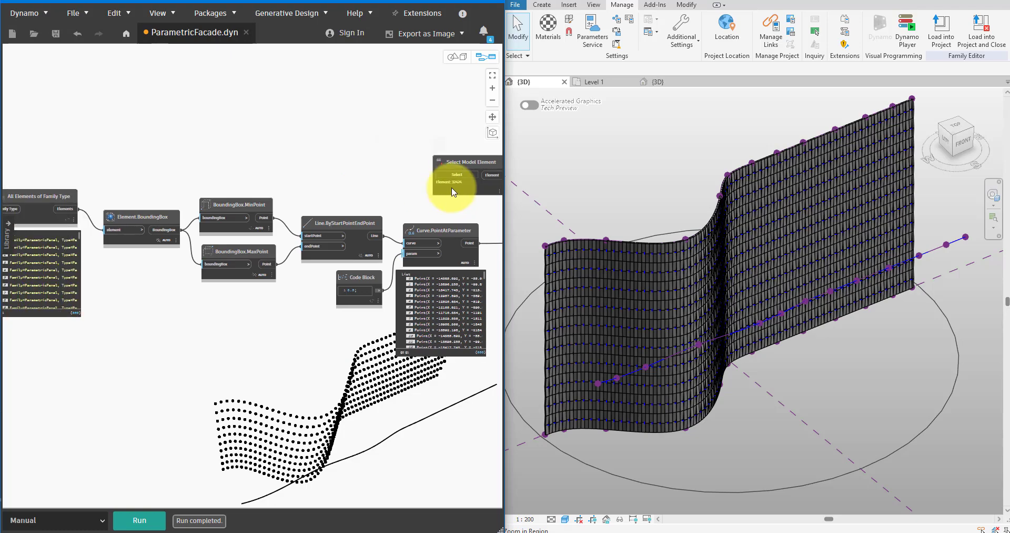
middle_click_drag(220, 214, 310, 273)
left_click_drag(237, 217, 141, 267)
left_click_drag(210, 253, 199, 159)
left_click(265, 164)
scroll(258, 166, "up", 3)
scroll(257, 236, "down", 4)
middle_click_drag(144, 228, 63, 228)
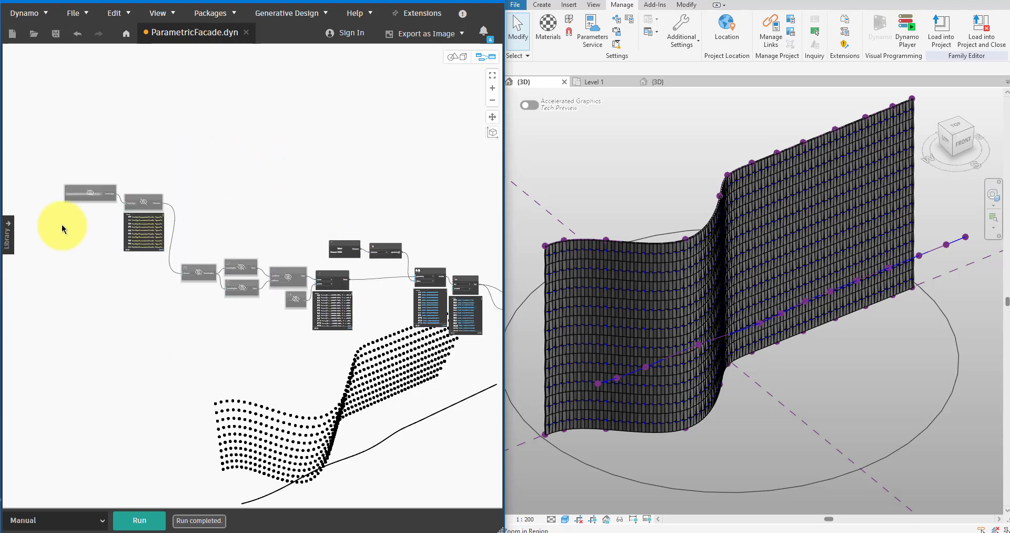
middle_click_drag(484, 231, 84, 195)
scroll(444, 247, "up", 6)
scroll(440, 277, "down", 3)
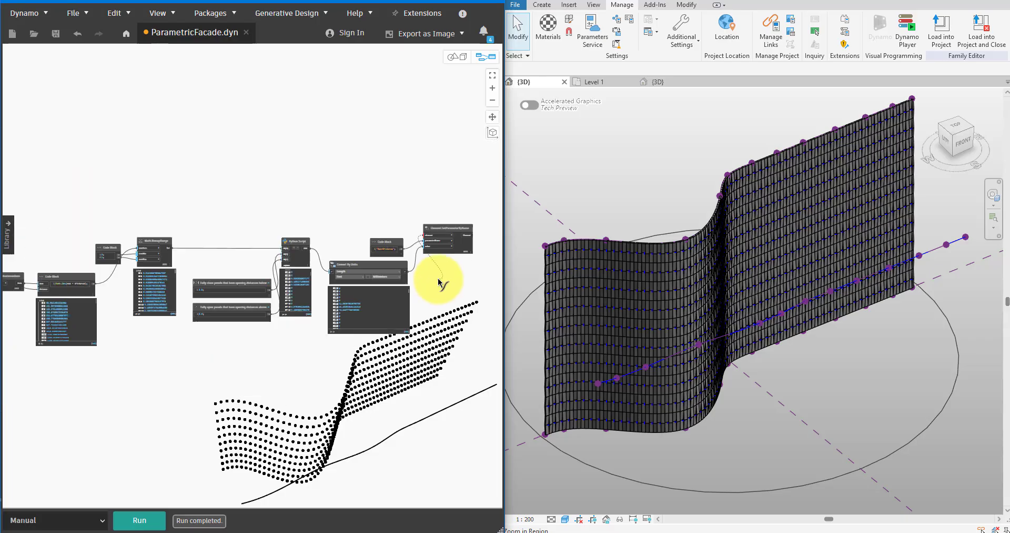
scroll(194, 232, "down", 2)
scroll(265, 285, "up", 5)
scroll(190, 253, "down", 2)
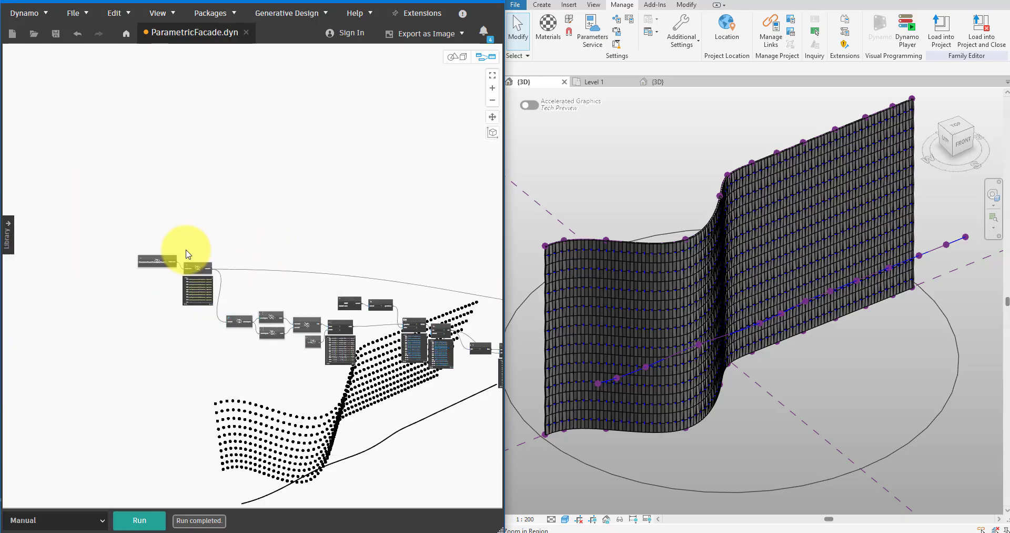
scroll(397, 279, "down", 2)
scroll(349, 248, "up", 4)
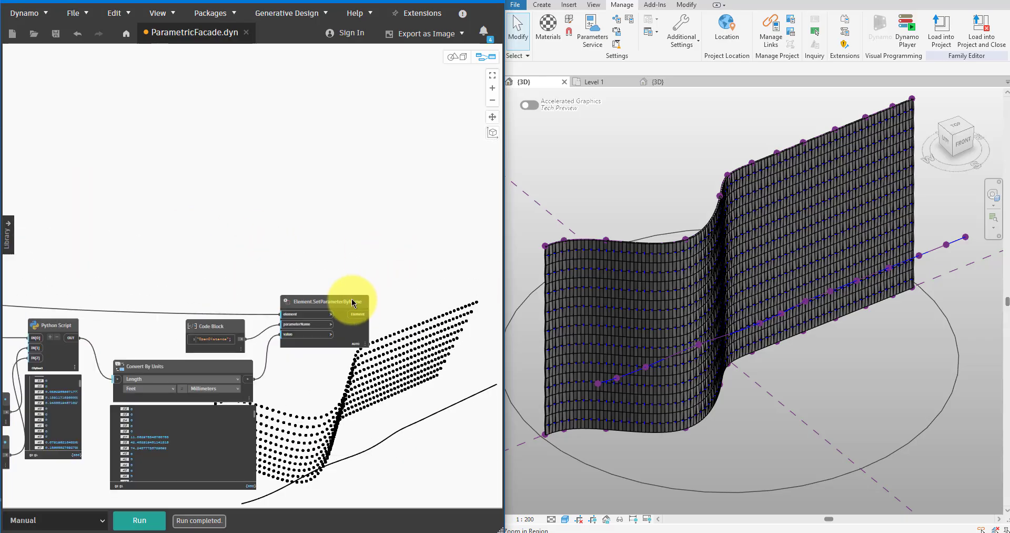
Save and run the graph, then examine the panel openings on the Revit facade close up and from other angles.
left_click(56, 36)
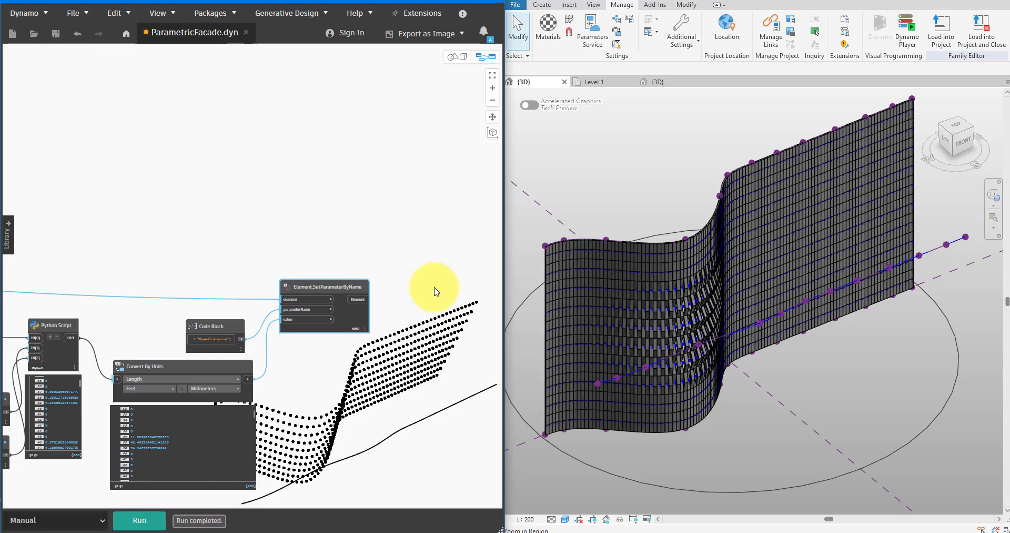
middle_click_drag(670, 196, 674, 259, "shift")
scroll(674, 259, "up", 5)
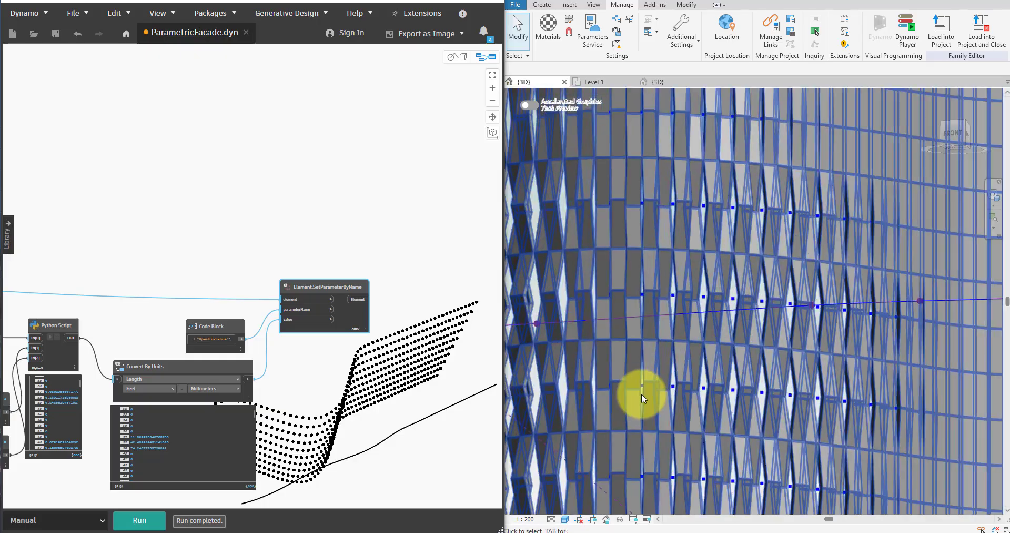
middle_click_drag(642, 395, 737, 371, "shift")
left_click(993, 196)
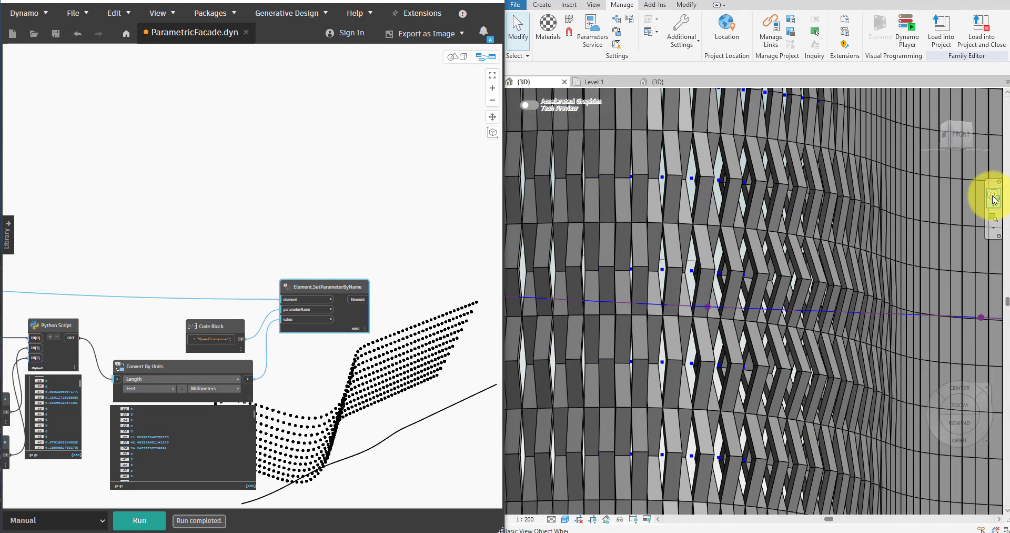
left_click_drag(787, 324, 738, 272)
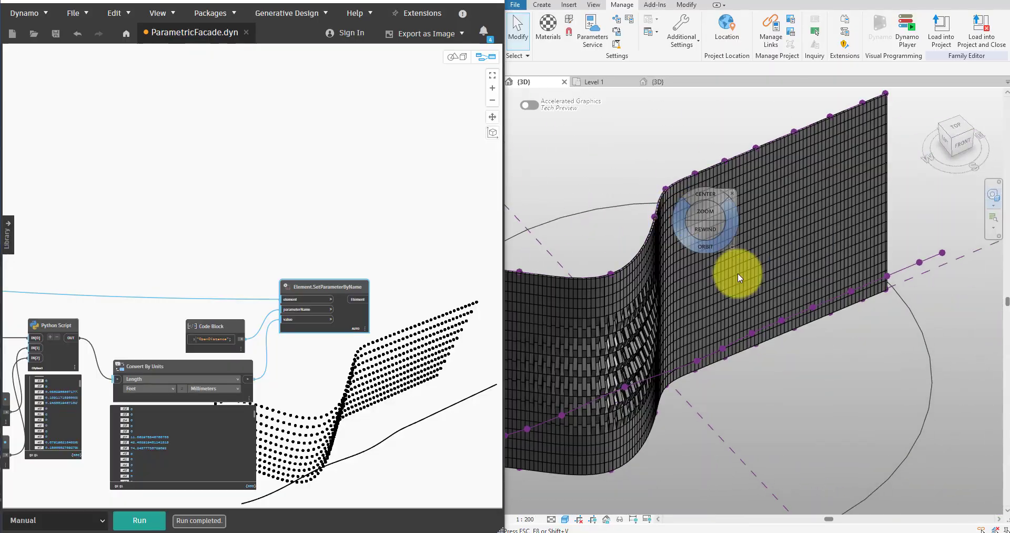
key("Escape")
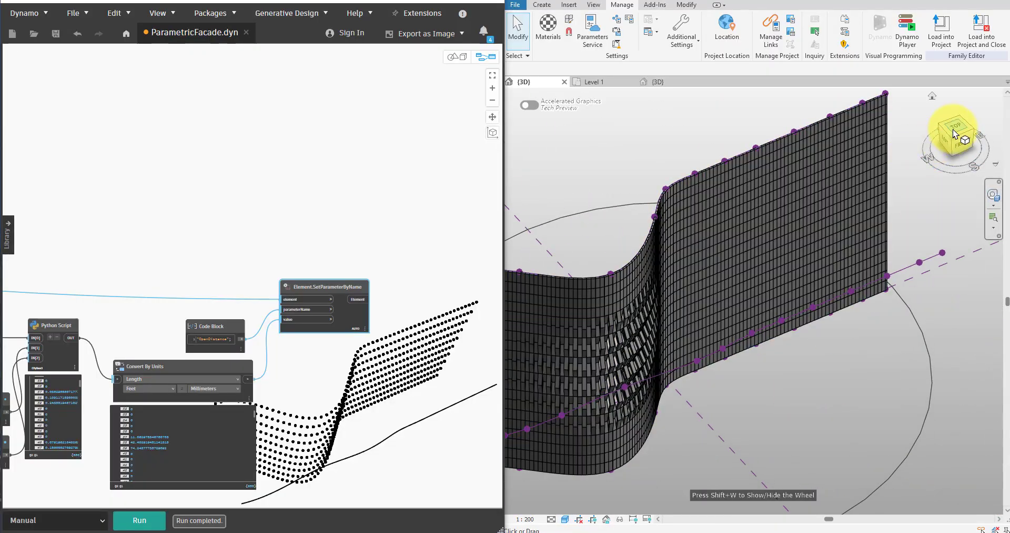
Switch to the full-size Revit window, start a reference line, and set Level 2 as its work plane.
left_click(970, 1)
left_click(457, 5)
scroll(609, 214, "down", 6)
middle_click_drag(607, 213, 191, 45, "shift")
left_click(43, 7)
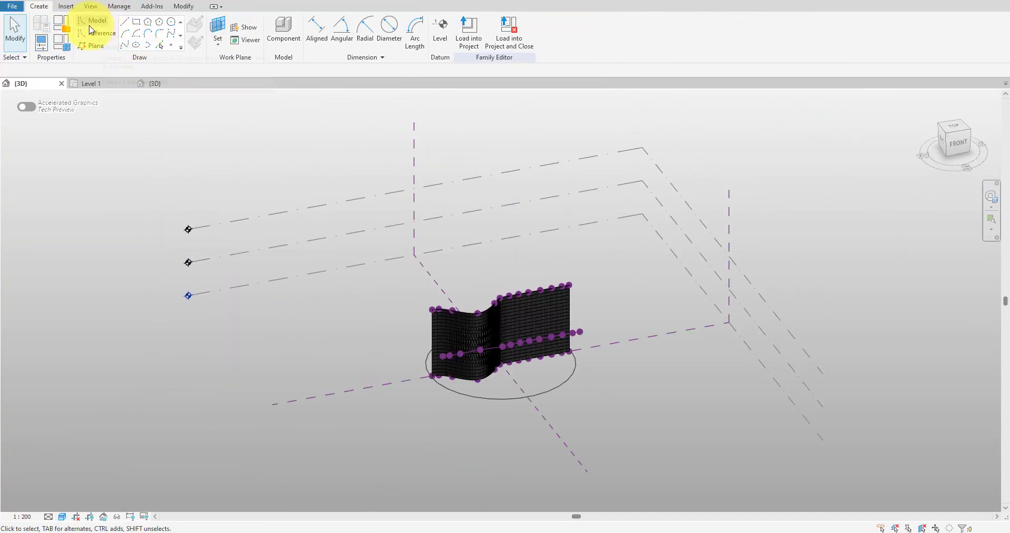
left_click(117, 33)
left_click(218, 25)
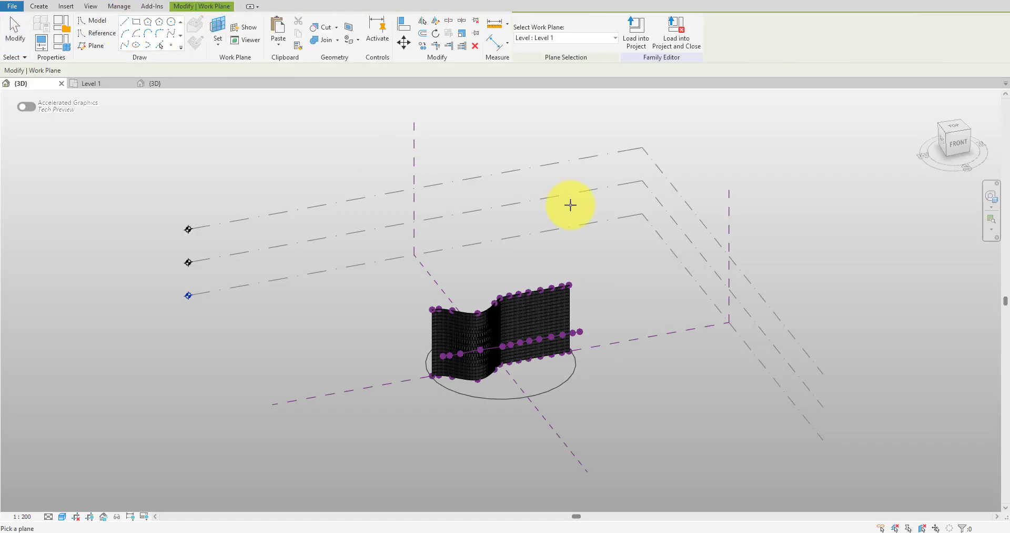
left_click(569, 200)
left_click(958, 131)
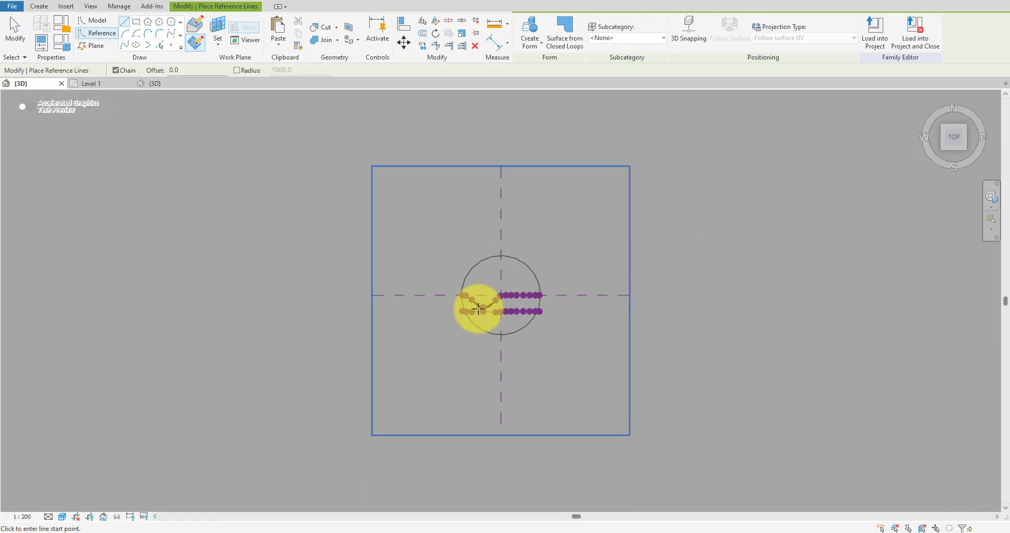
Draw a straight diagonal reference line at about 39° in plan, crossing the facade from its front to behind it.
scroll(526, 285, "up", 5)
scroll(546, 270, "up", 4)
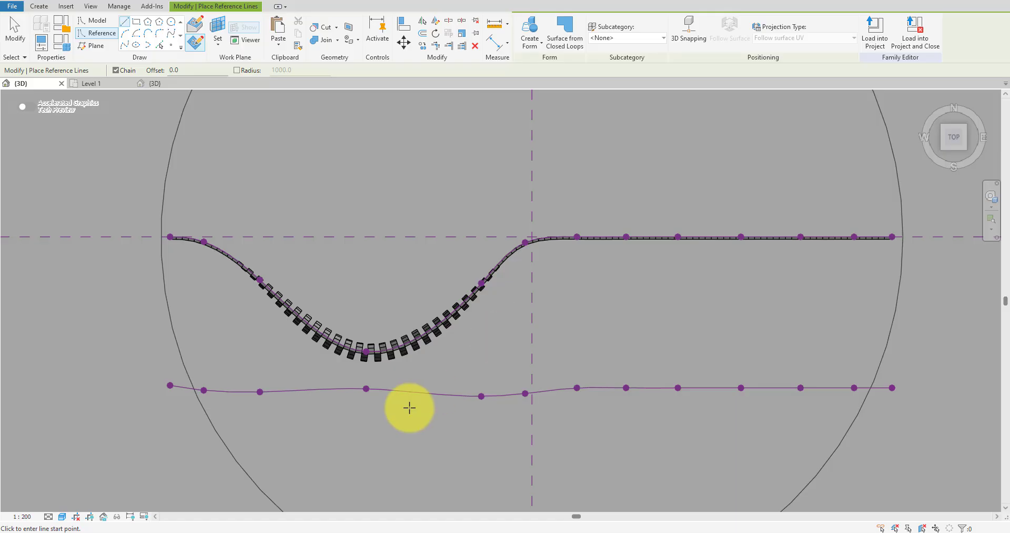
left_click(299, 473)
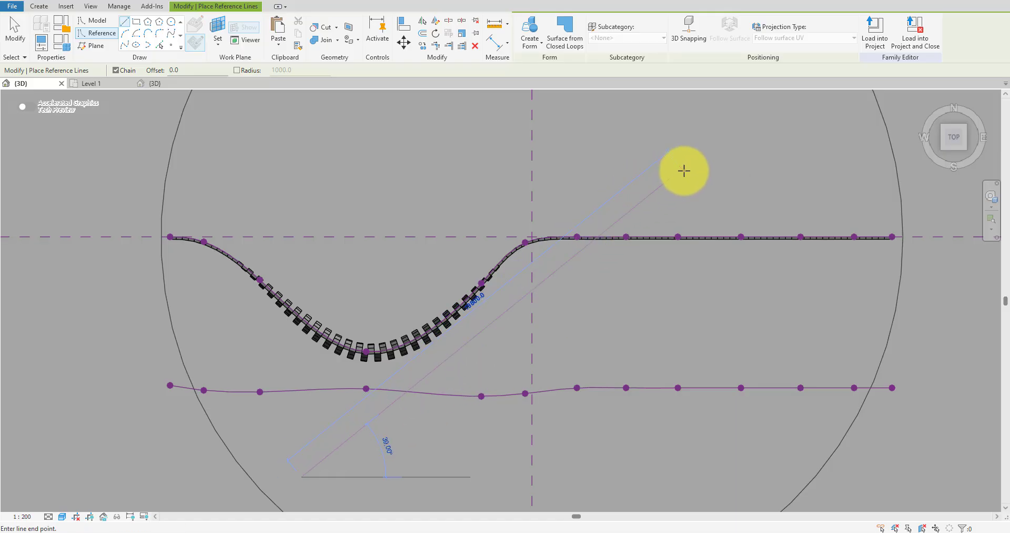
left_click(694, 156)
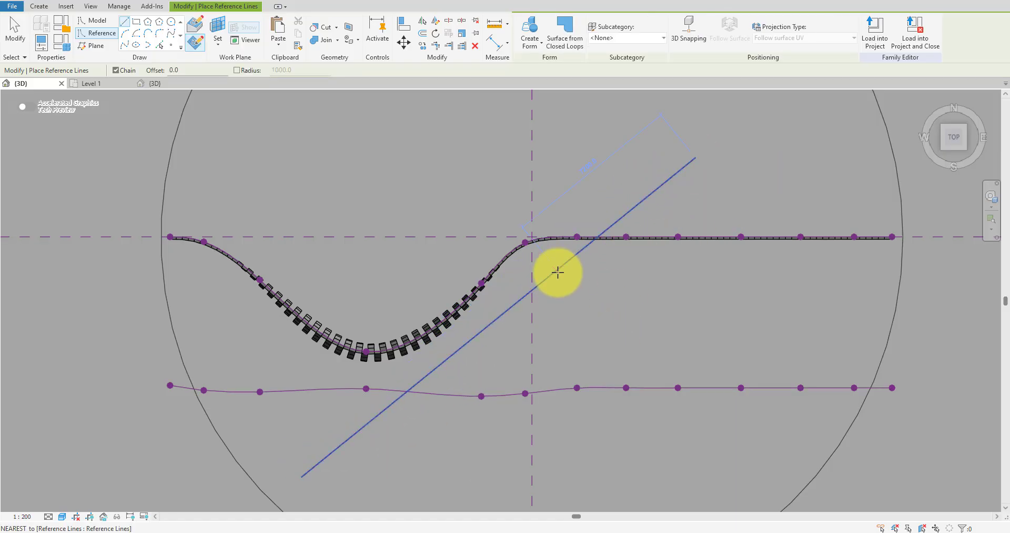
key("Escape")
key("Escape")
middle_click_drag(614, 375, 578, 342, "shift")
Switch to Dynamo, reassign the Select Model Element node to the new diagonal reference line, and save and run the graph.
mouse_move(253, 526)
left_click(361, 487)
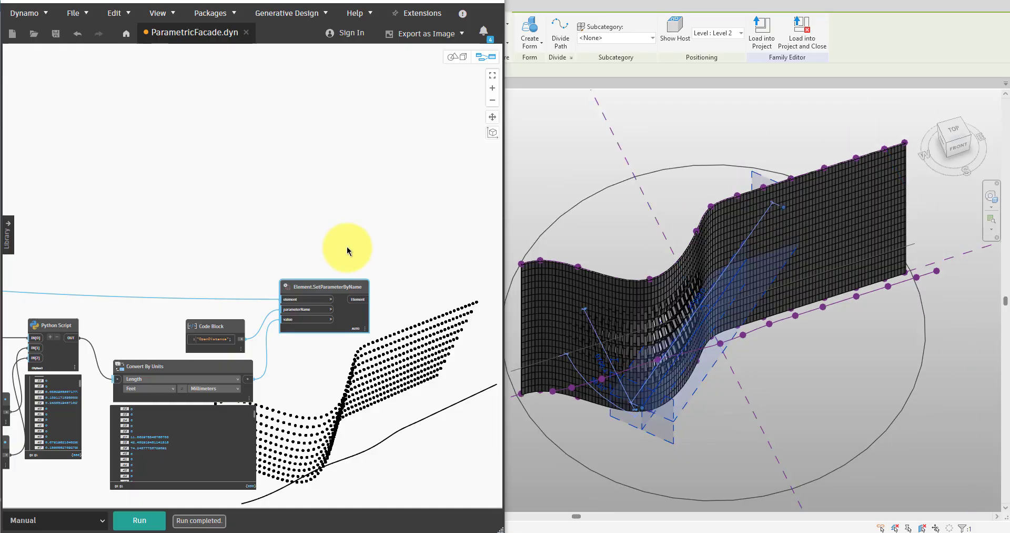
scroll(307, 264, "down", 5)
scroll(307, 263, "up", 8)
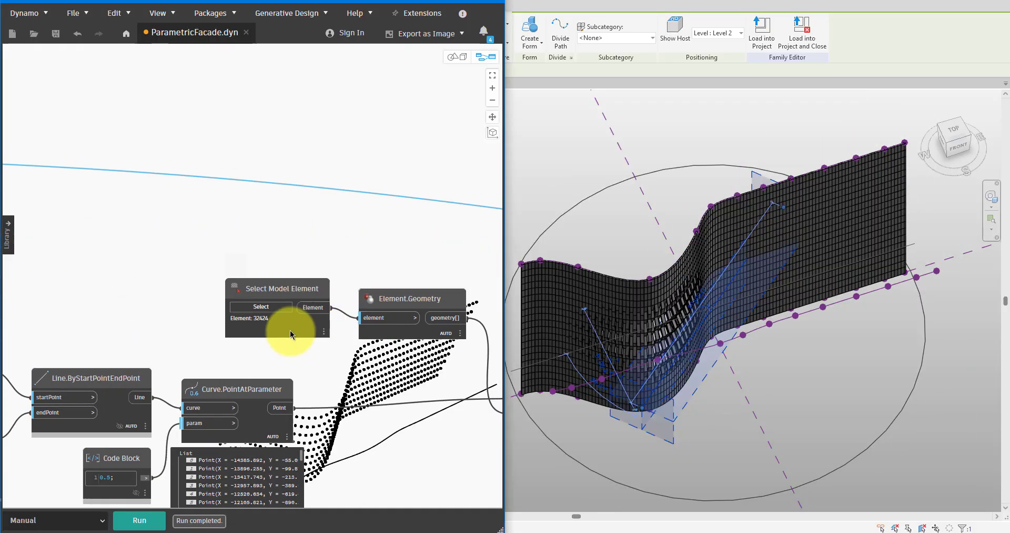
left_click(228, 314)
left_click(646, 399)
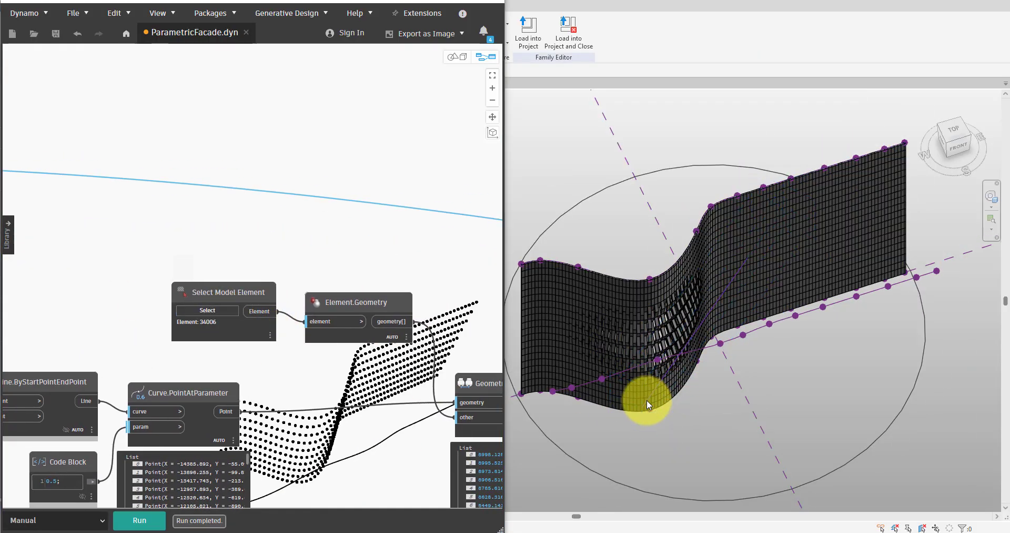
middle_click_drag(398, 347, 316, 283)
left_click(55, 33)
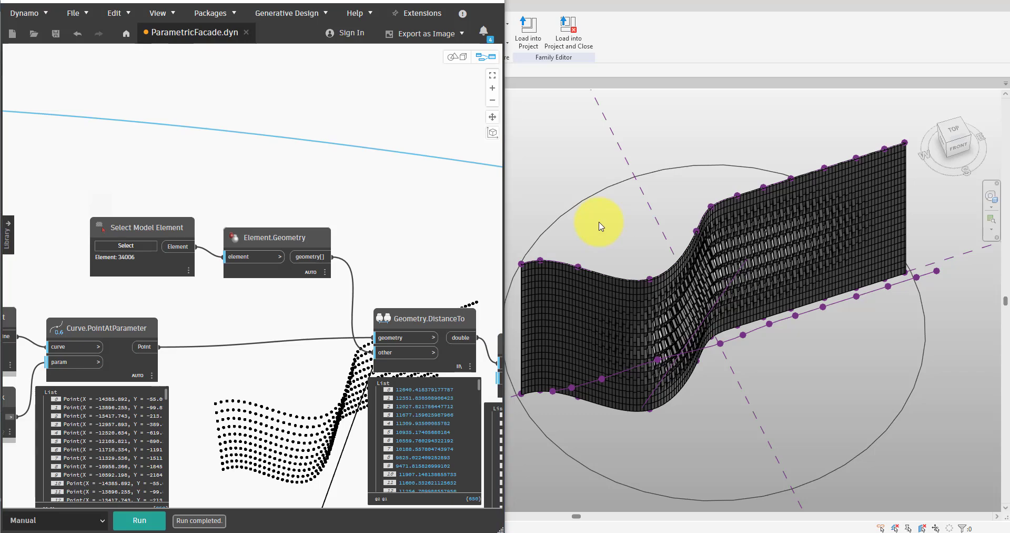
Temporarily isolate the curtain panels category in the full-size Revit view and inspect the facade openings up close.
left_click(670, 288)
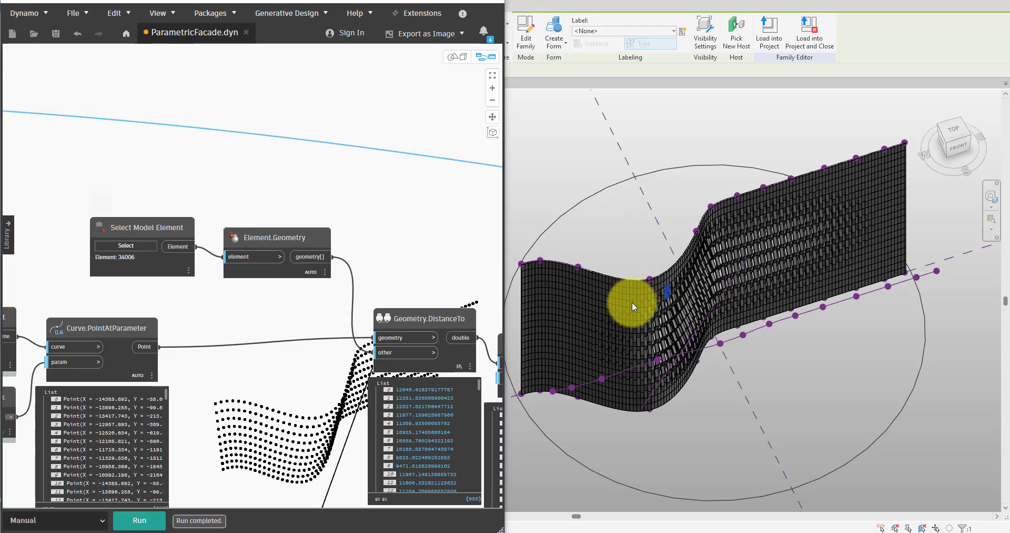
key("i")
key("c")
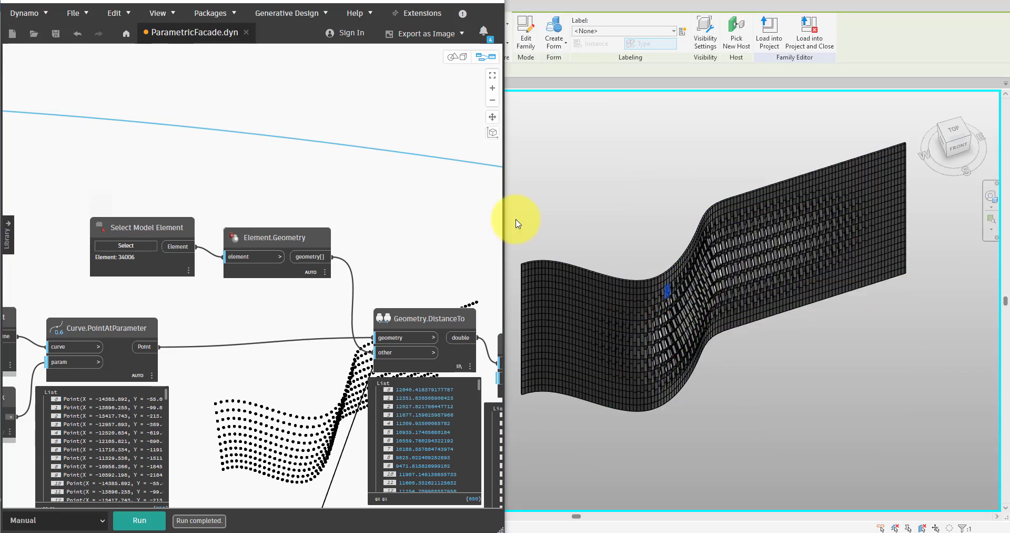
left_click(457, 7)
scroll(828, 402, "up", 3)
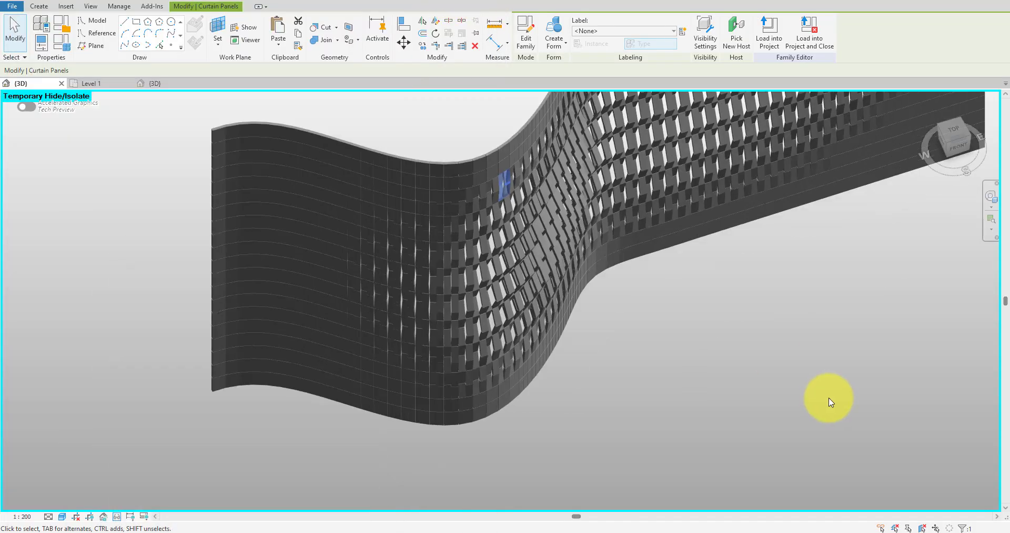
middle_click_drag(731, 463, 593, 161, "shift")
scroll(592, 160, "up", 3)
middle_click_drag(591, 206, 691, 148, "shift")
middle_click_drag(692, 148, 707, 107)
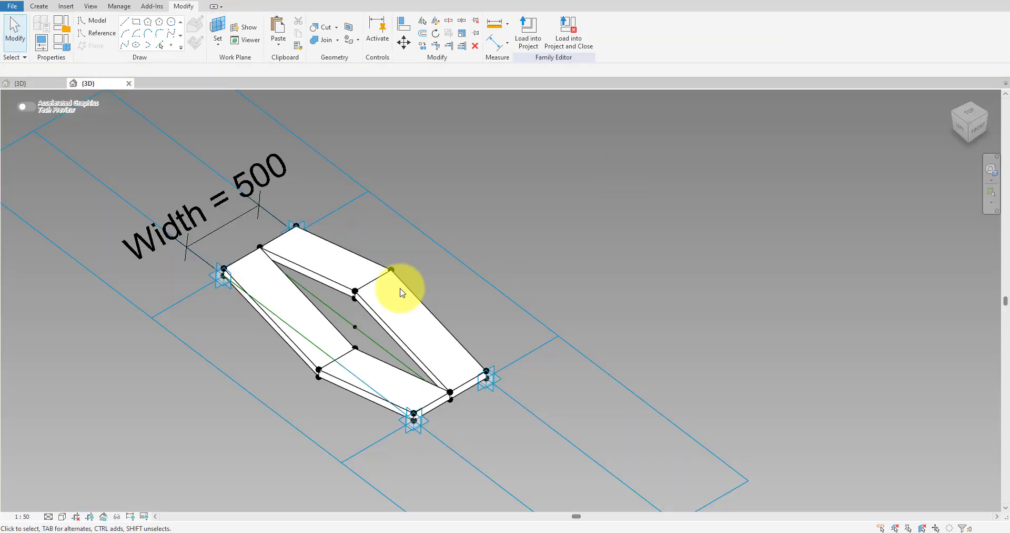
In the panel family, associate the material of all four form elements with a new type family parameter named Material.
left_click(377, 318)
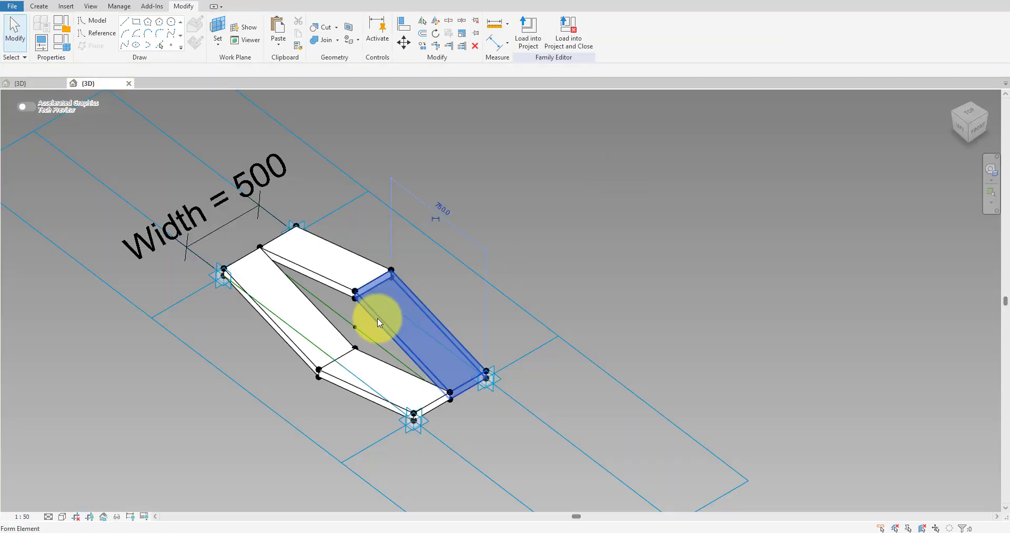
left_click(334, 275, "ctrl")
left_click(301, 294, "ctrl")
left_click(369, 358, "ctrl")
key("p")
key("p")
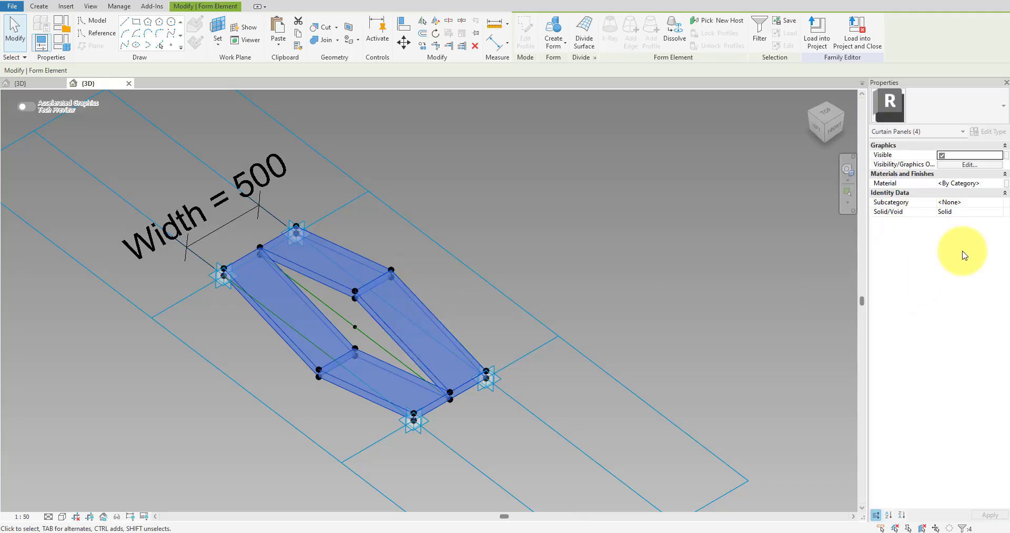
left_click(1006, 183)
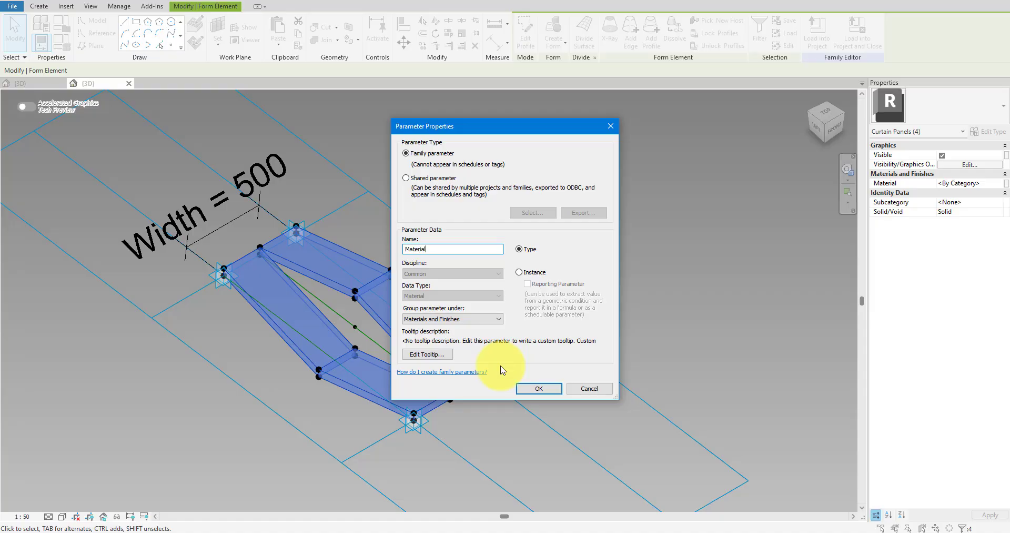
key("Return")
left_click(521, 357)
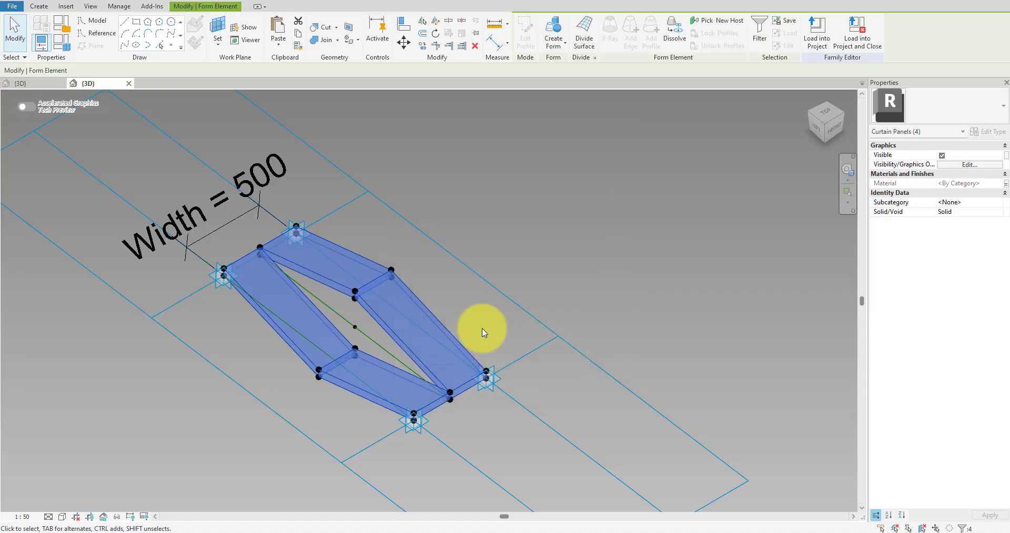
Assign the White material to the family's Material parameter and load the updated panel family into the facade mass.
left_click(70, 46)
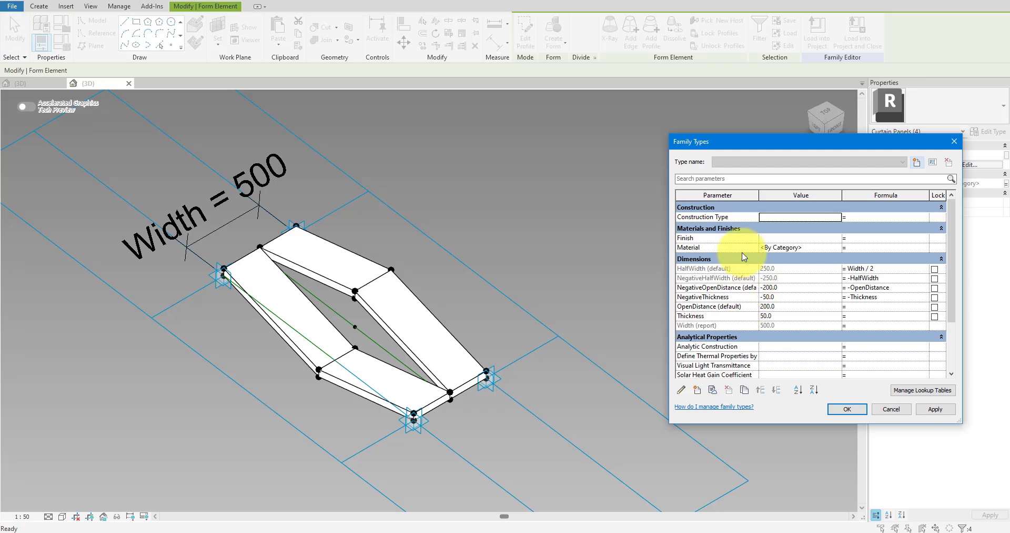
left_click(838, 247)
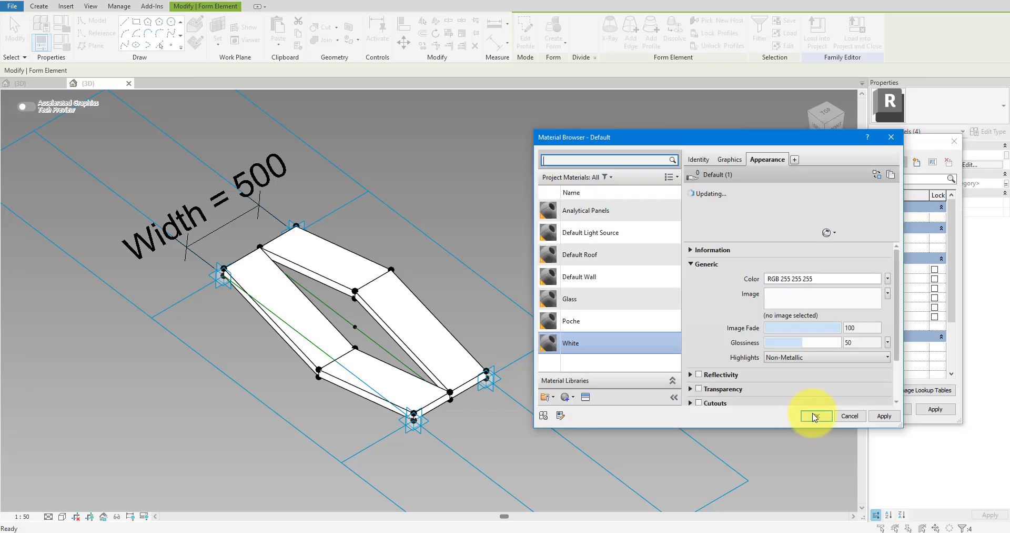
left_click(808, 413)
left_click(846, 409)
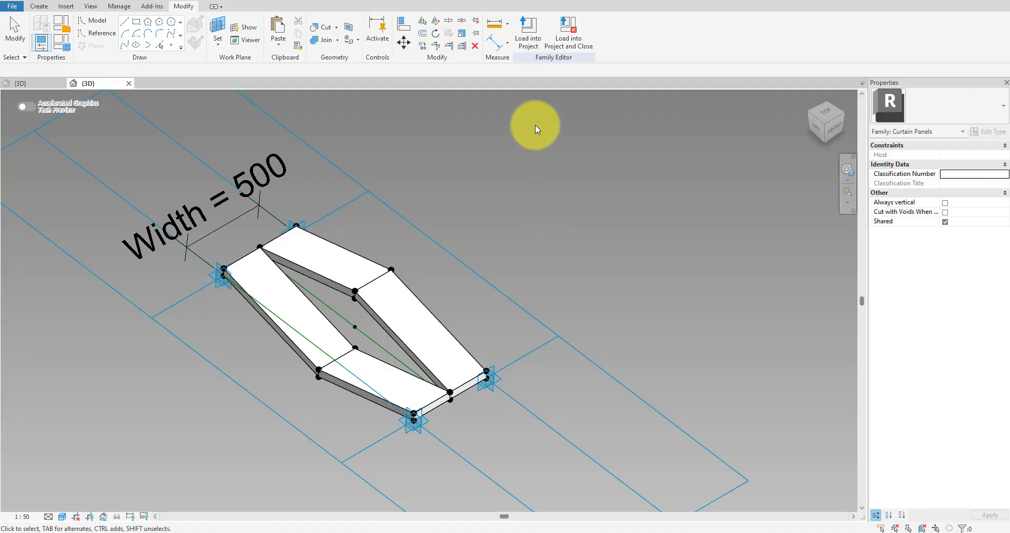
left_click(527, 45)
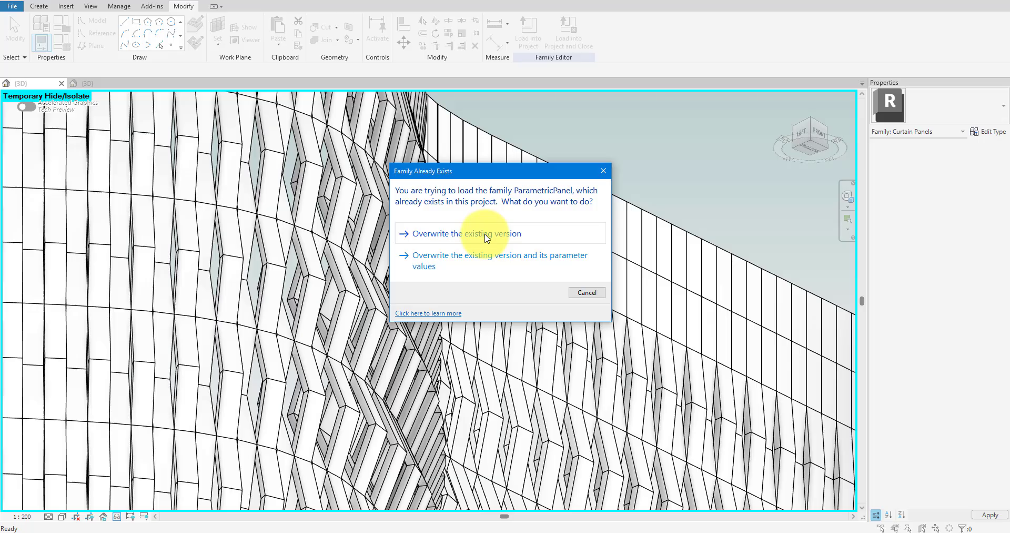
left_click(486, 234)
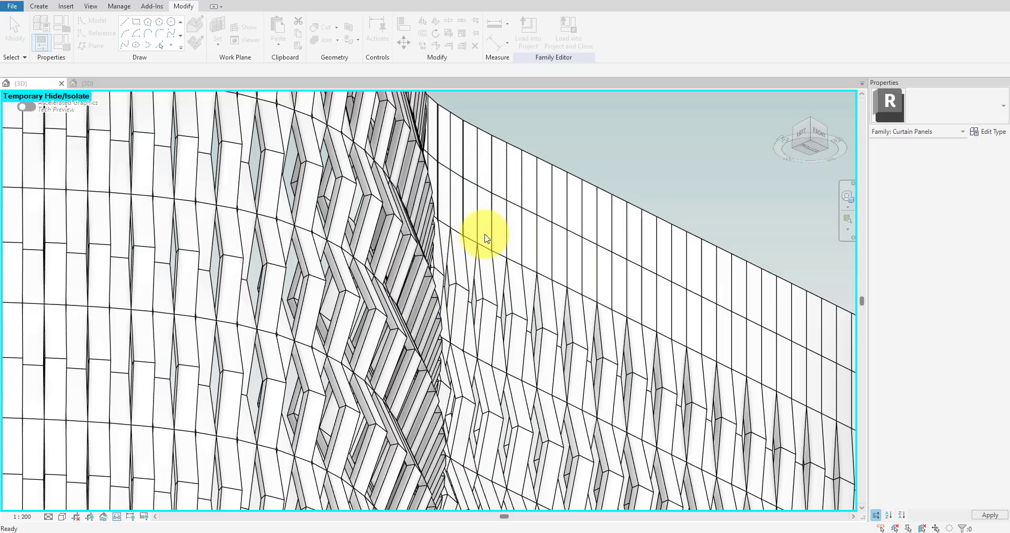
Set the facade mass view's display style to Shaded with edges hidden.
left_click(62, 516)
left_click(100, 437)
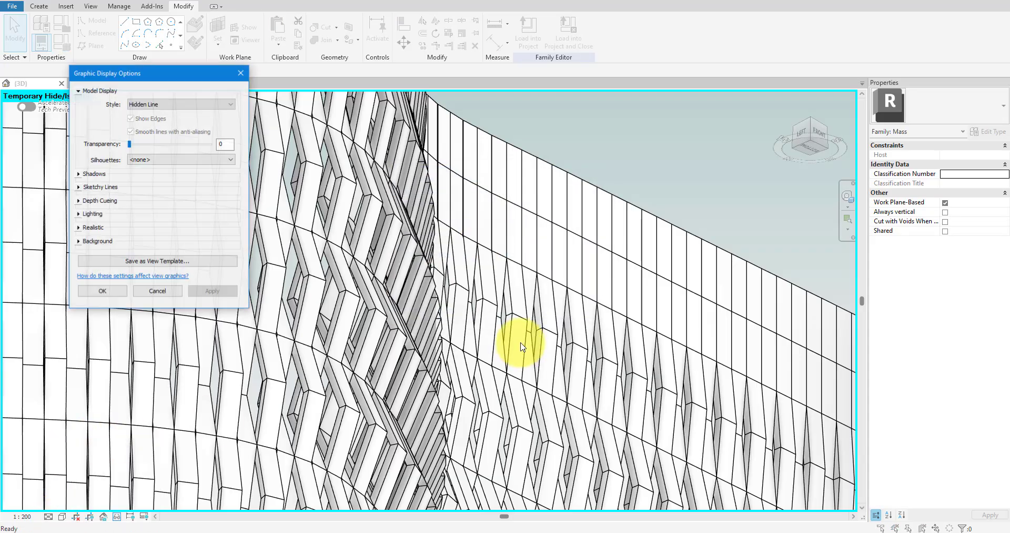
left_click(177, 104)
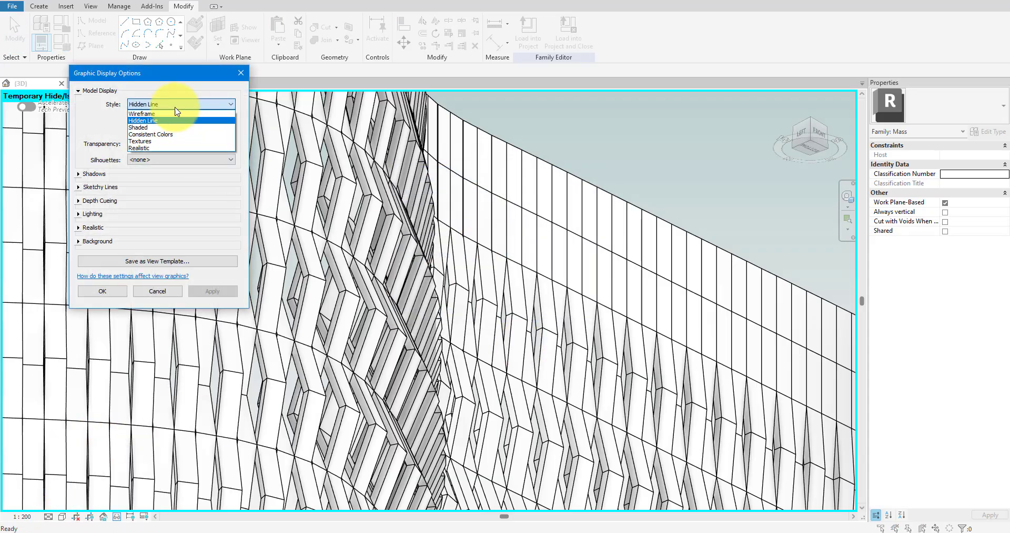
left_click(154, 128)
left_click(106, 289)
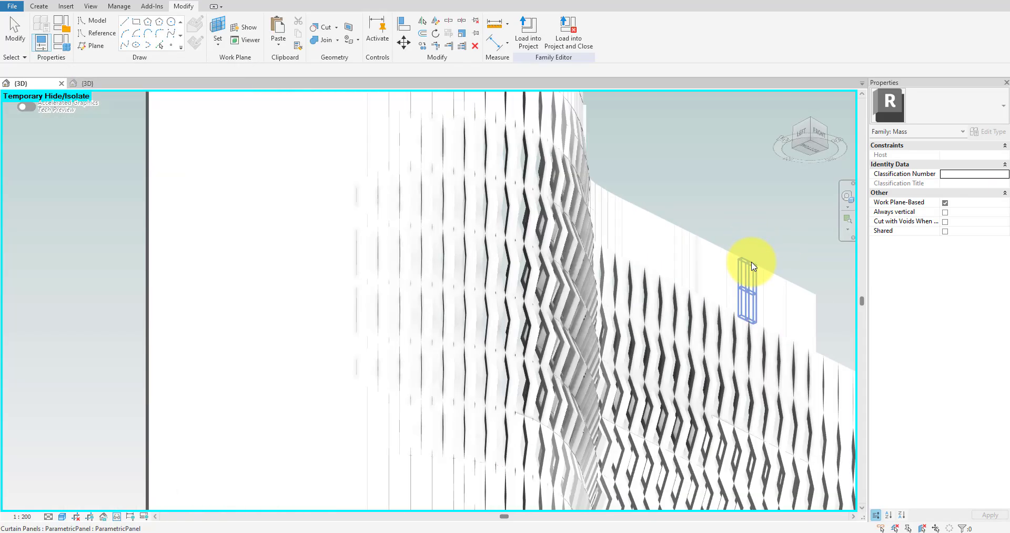
middle_click_drag(752, 266, 530, 334, "shift")
scroll(637, 336, "up", 5)
middle_click_drag(637, 334, 568, 302)
scroll(458, 419, "down", 3)
scroll(519, 301, "up", 1)
scroll(519, 301, "down", 3)
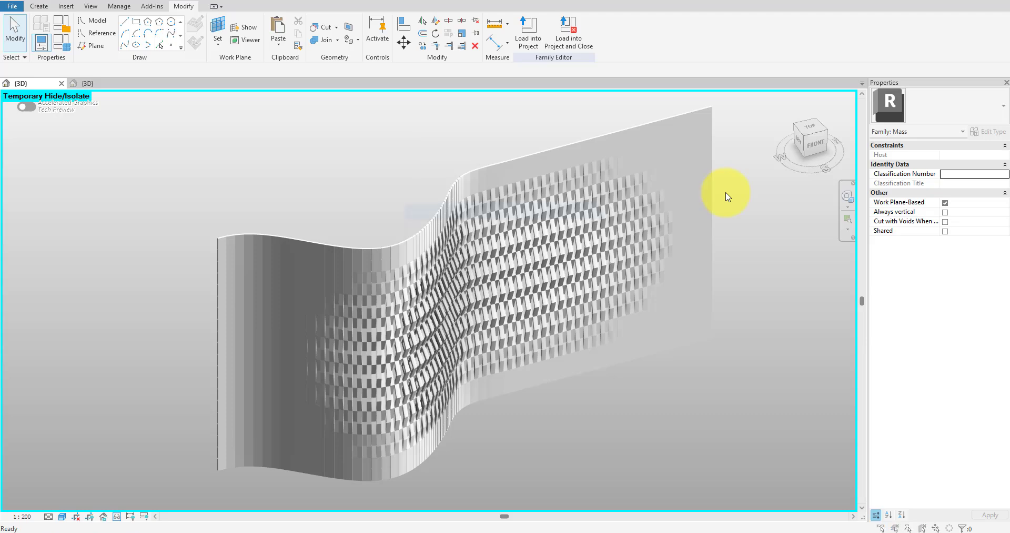
Create a new project from the Architectural Template.
left_click(452, 244)
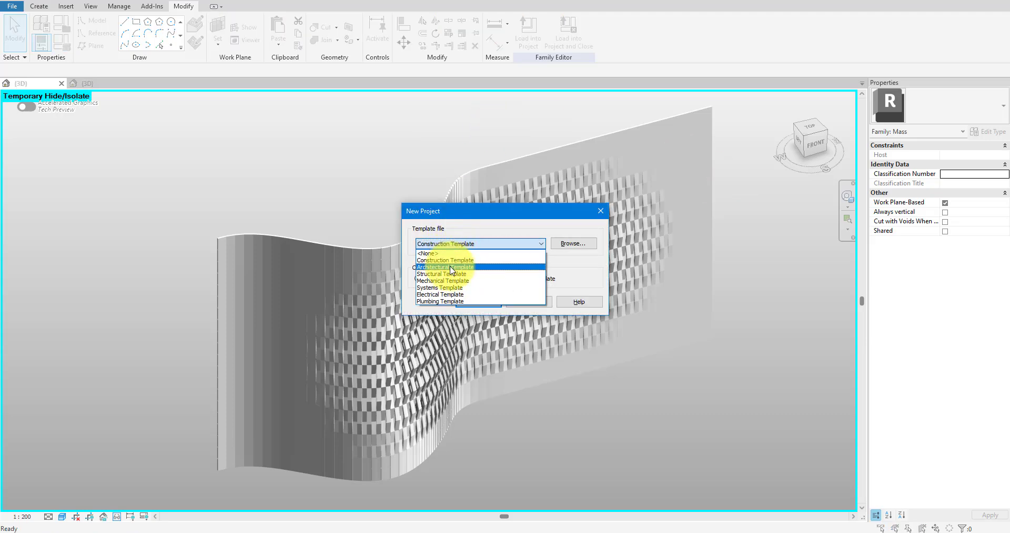
left_click(452, 267)
left_click(472, 302)
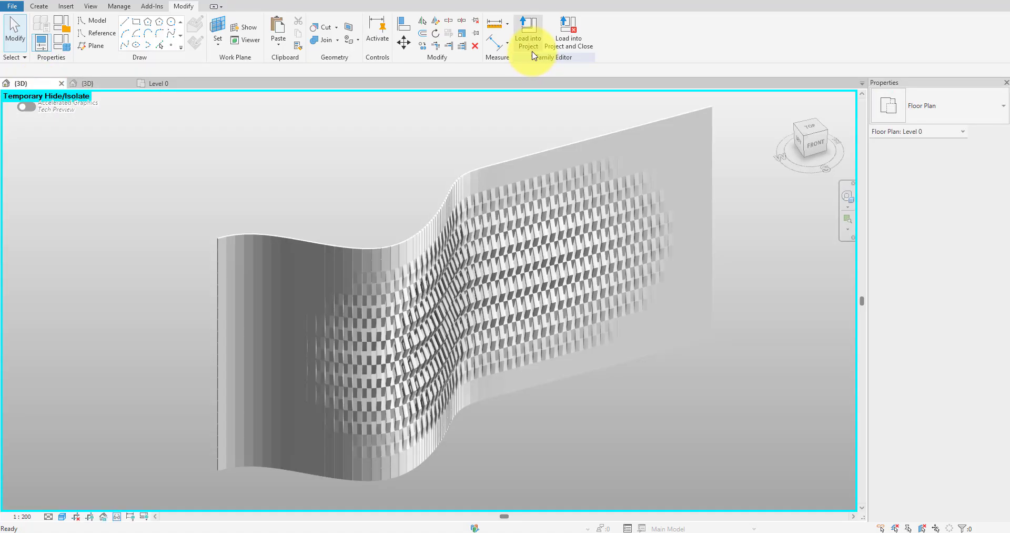
Load the facade mass family into Project1 and place one instance on the Level 0 plan.
left_click(527, 33)
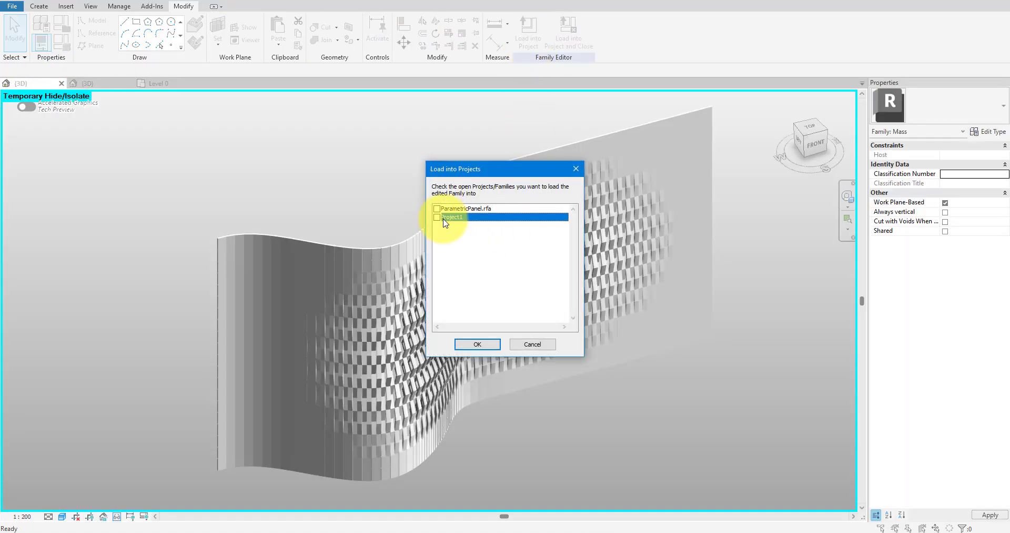
left_click(478, 345)
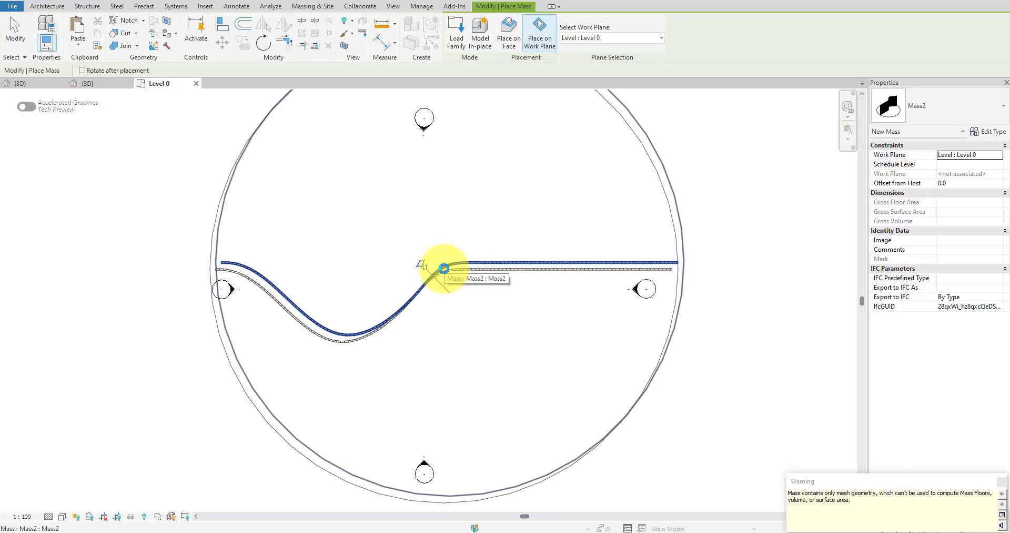
key("Escape")
key("Escape")
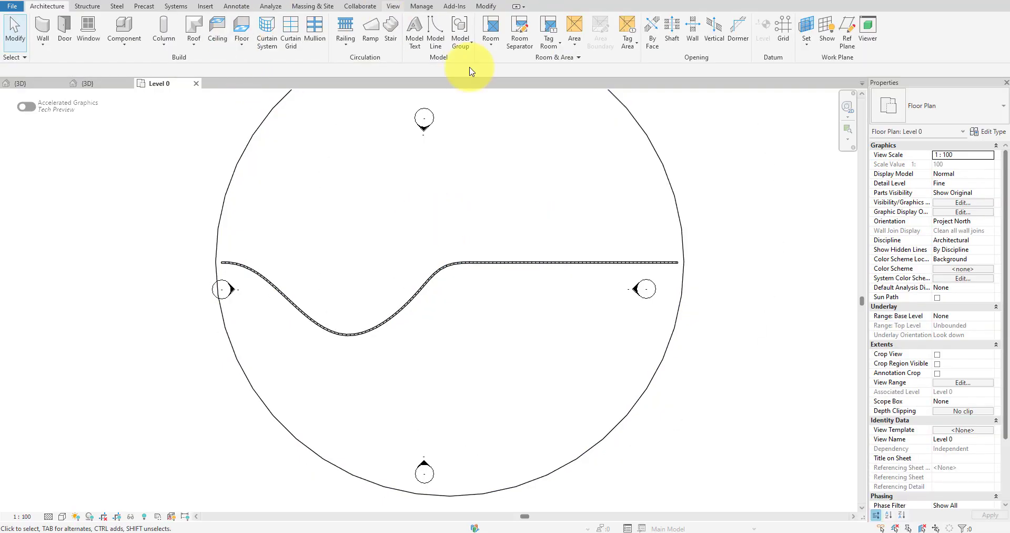
Create a perspective camera view aimed at the curved facade from the Level 0 plan.
left_click(393, 6)
left_click(361, 42)
left_click(363, 98)
left_click(284, 466)
left_click(485, 319)
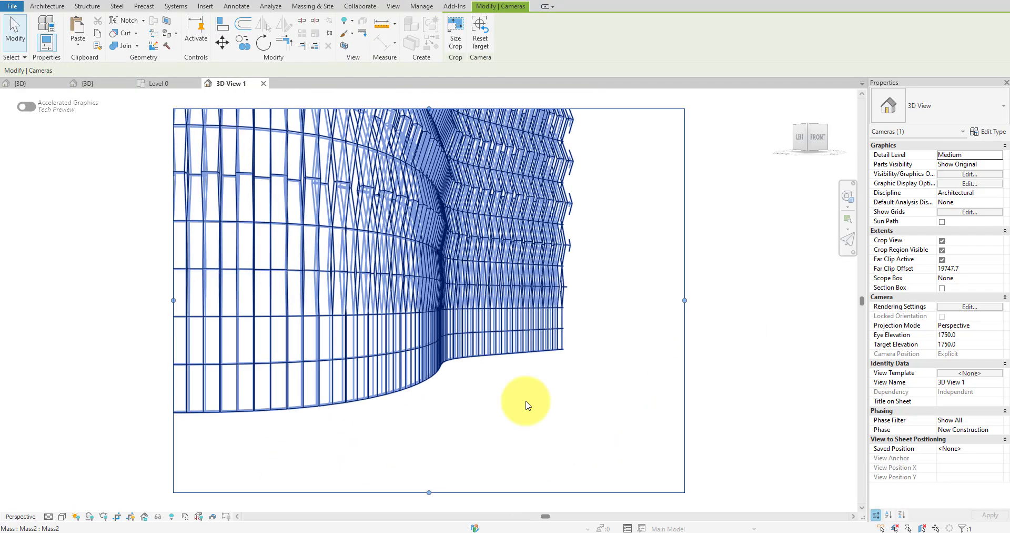
Turn off far clipping in the camera view, enlarge its crop region and reorient the camera to frame the whole facade.
left_click(942, 259)
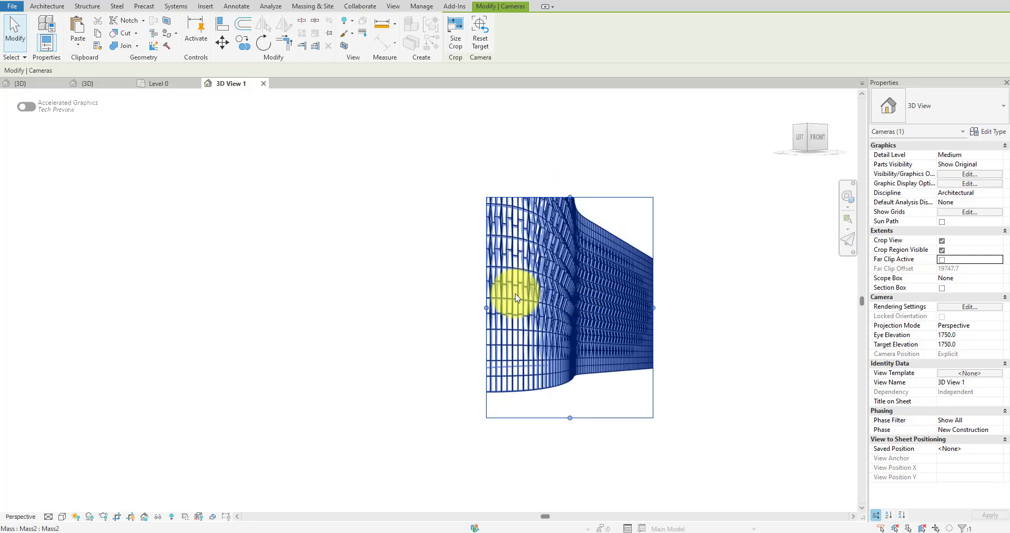
left_click_drag(486, 308, 343, 307)
left_click_drag(653, 308, 705, 308)
left_click_drag(525, 197, 526, 115)
middle_click_drag(671, 267, 603, 317)
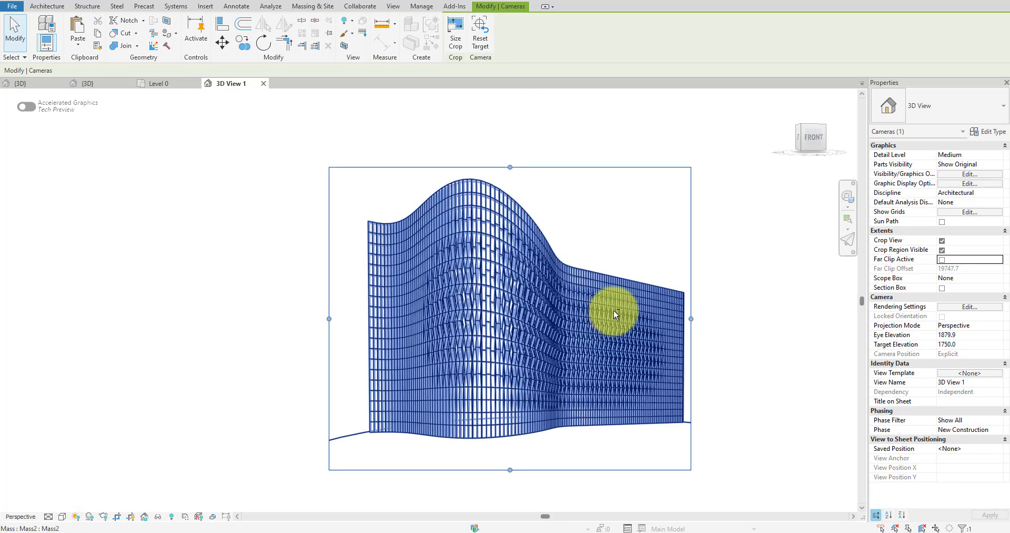
scroll(615, 309, "up", 5)
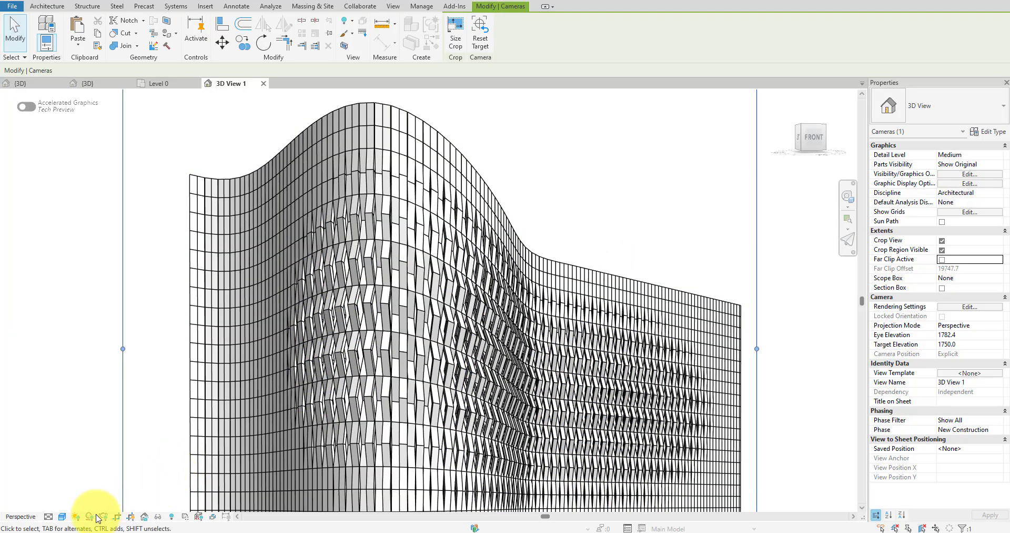
Hide edges and enable cast shadows and ambient shadows in the perspective view's Graphic Display Options.
left_click(62, 517)
left_click(97, 438)
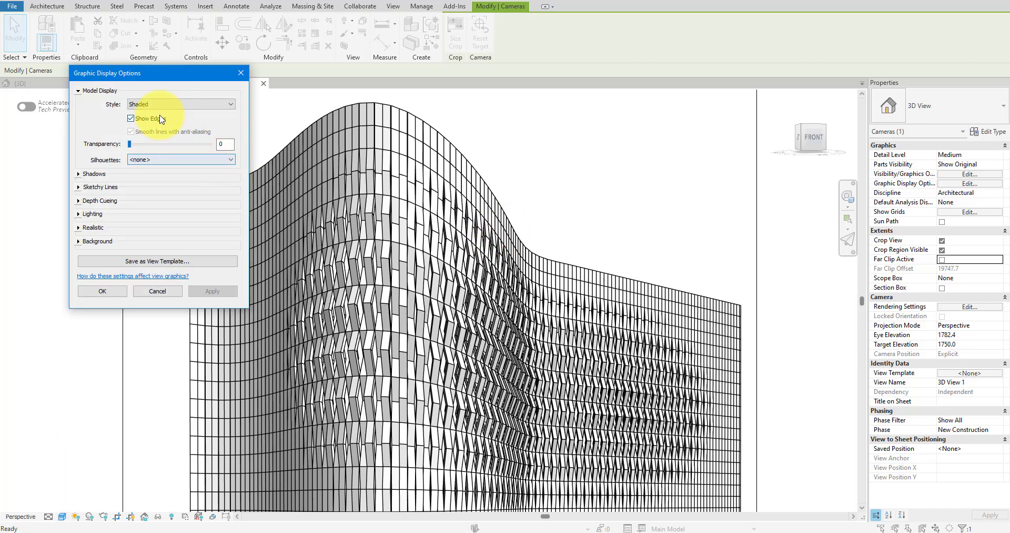
left_click(79, 174)
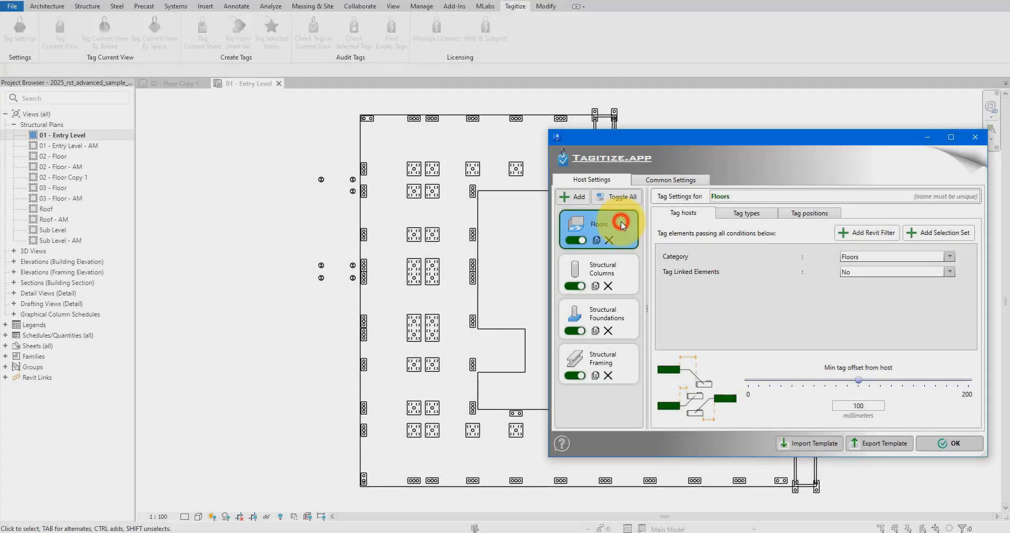
In the structural sample project, review Tagitize's Structural Foundations host and tag type settings, and tag the 01 - Entry Level view.
left_click(614, 318)
left_click(625, 364)
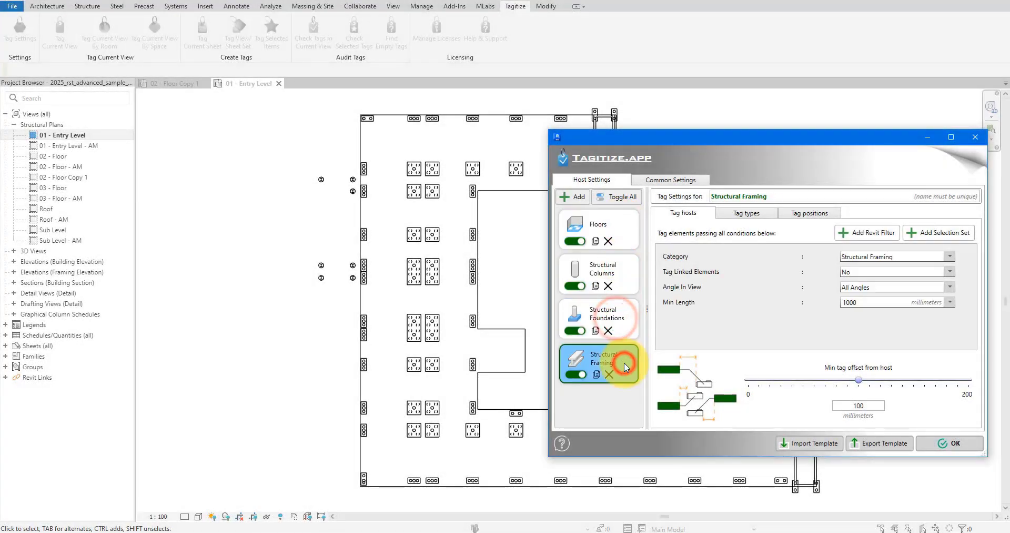
left_click(612, 316)
left_click(877, 256)
left_click(880, 264)
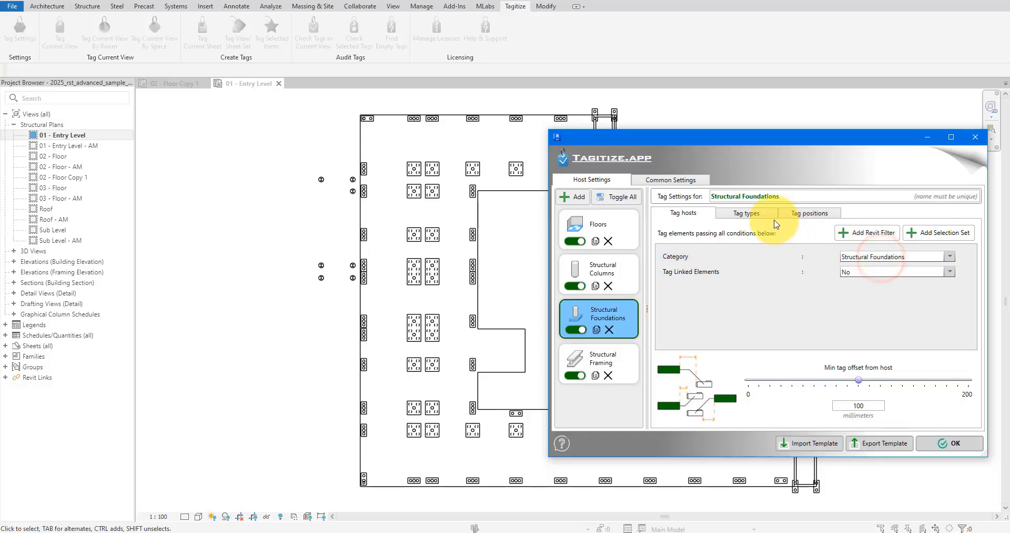
left_click(755, 214)
left_click(815, 255)
left_click(814, 253)
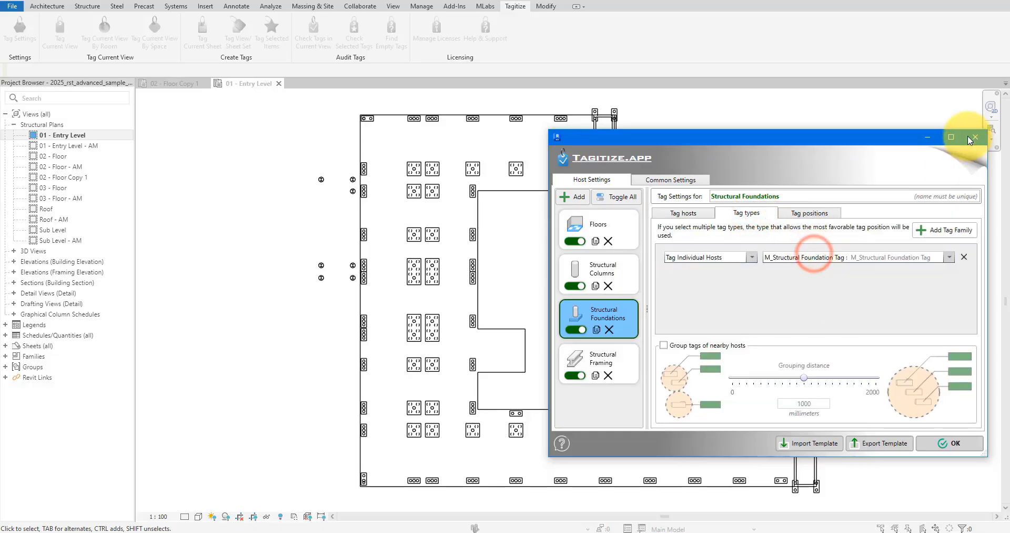
left_click(945, 444)
left_click(63, 42)
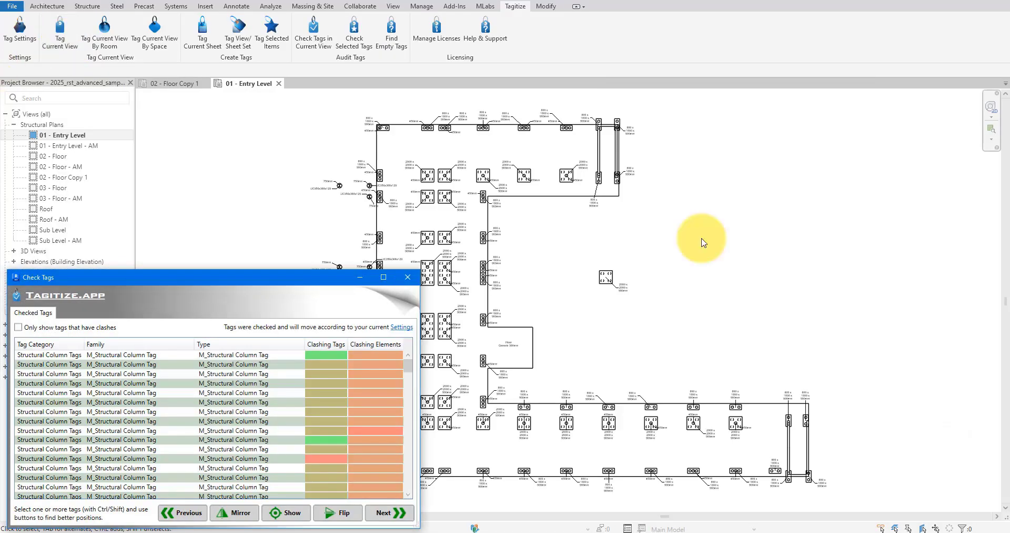
Examine the placement of the column and foundation tags across the 01 - Entry Level plan.
middle_click_drag(590, 175, 722, 198)
scroll(618, 192, "up", 8)
middle_click_drag(767, 158, 725, 252)
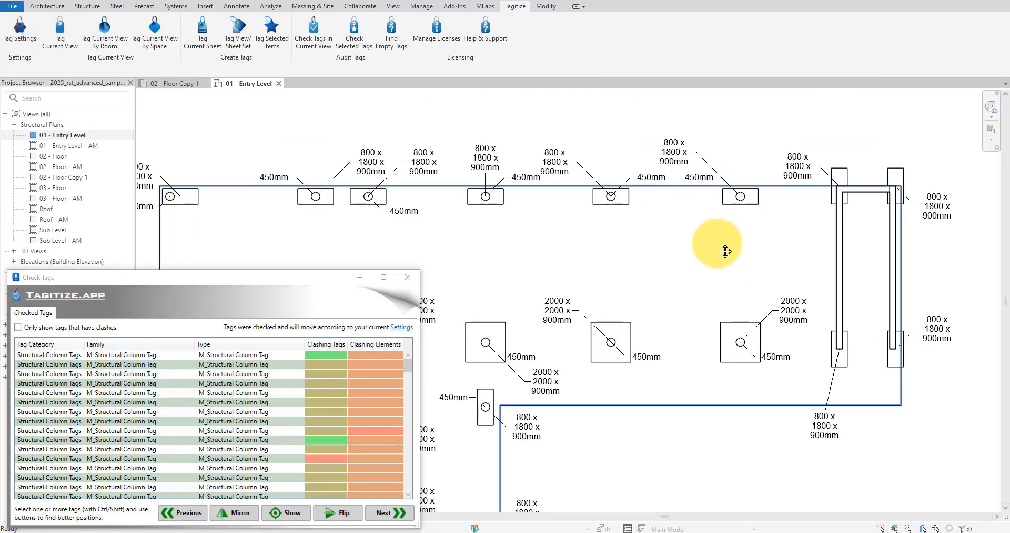
scroll(773, 237, "down", 2)
scroll(722, 206, "down", 1)
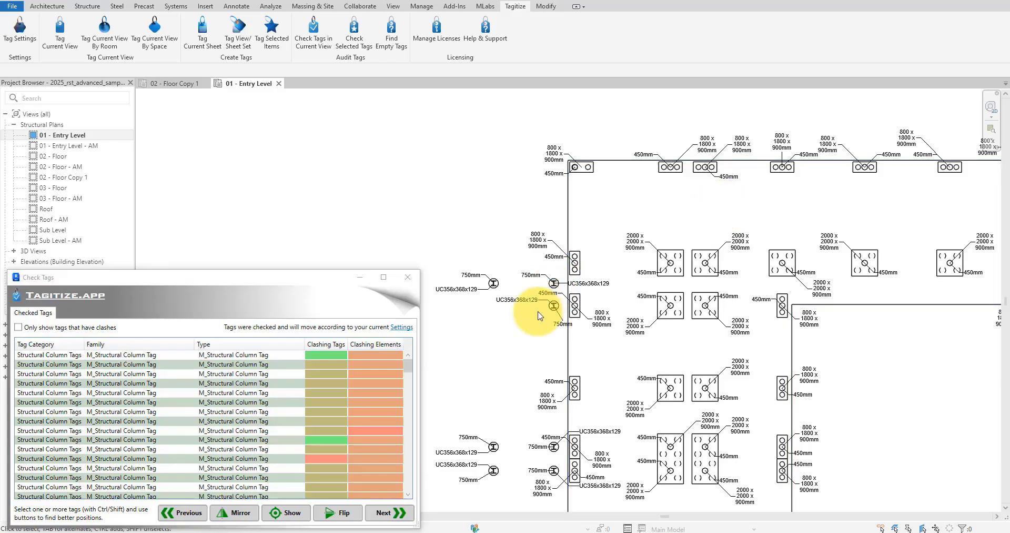
scroll(538, 313, "up", 4)
scroll(681, 219, "down", 3)
scroll(428, 208, "up", 6)
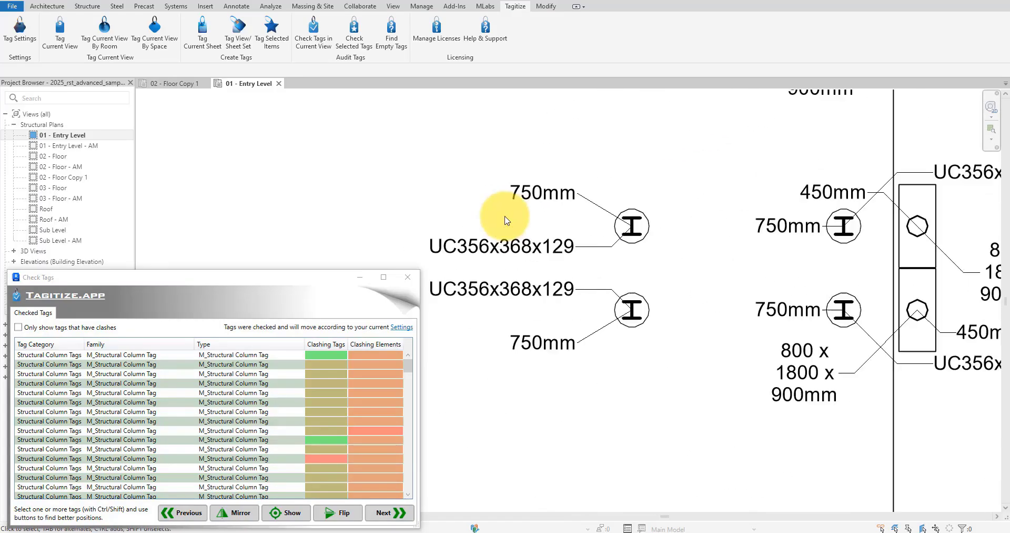
middle_click_drag(428, 208, 593, 210)
scroll(584, 207, "down", 5)
middle_click_drag(839, 270, 640, 219)
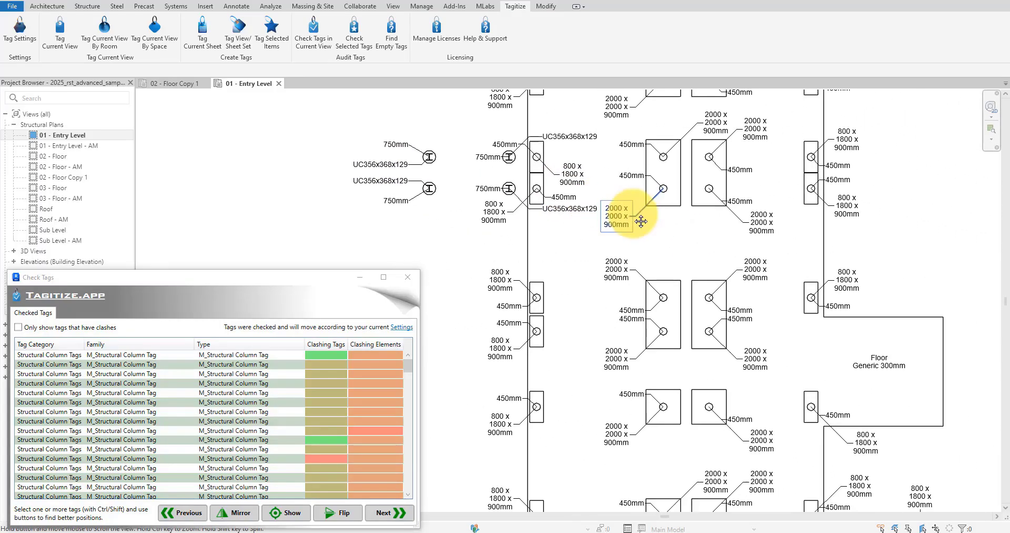
scroll(705, 338, "up", 5)
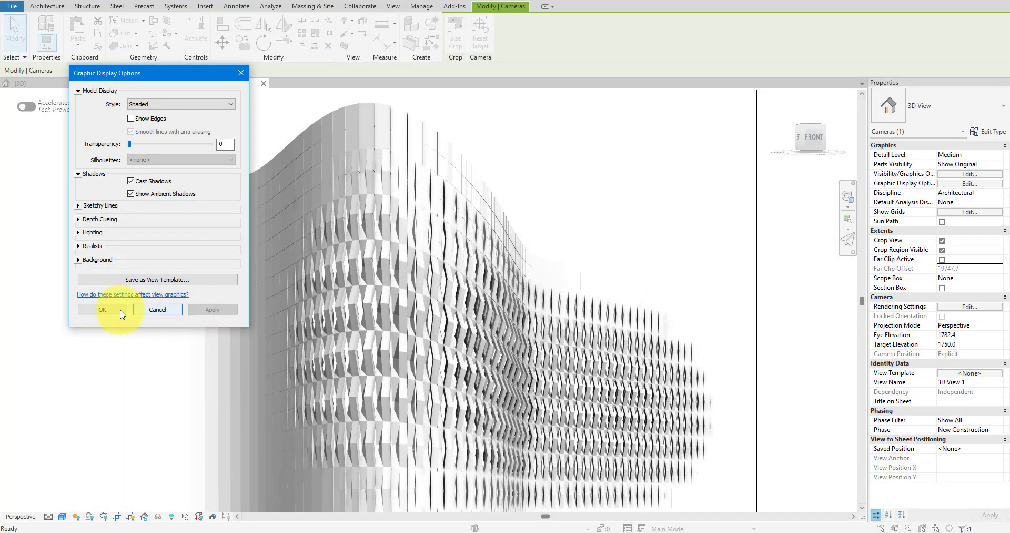
Give the perspective facade view a Gradient background with sky color RGB 150-197-248.
left_click(78, 260)
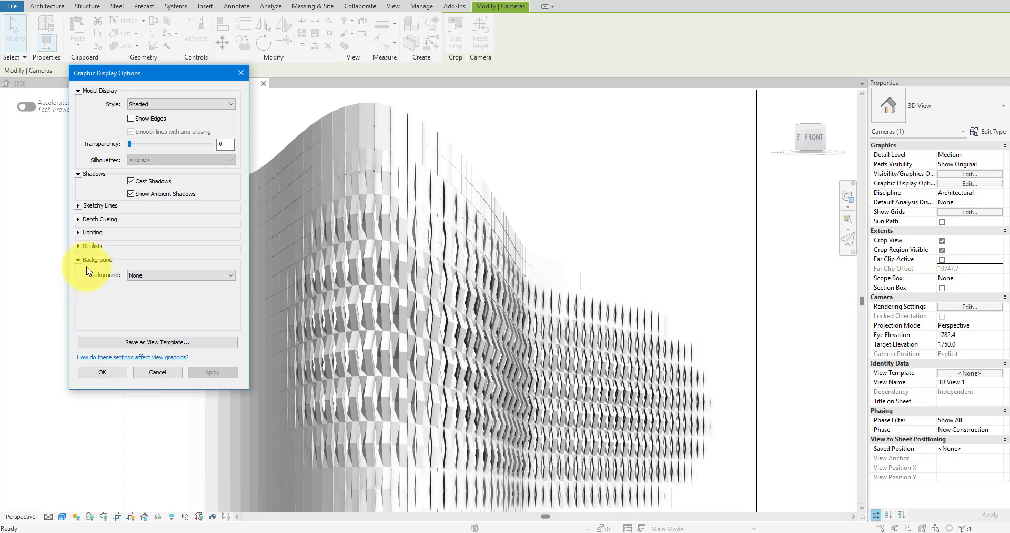
left_click(137, 299)
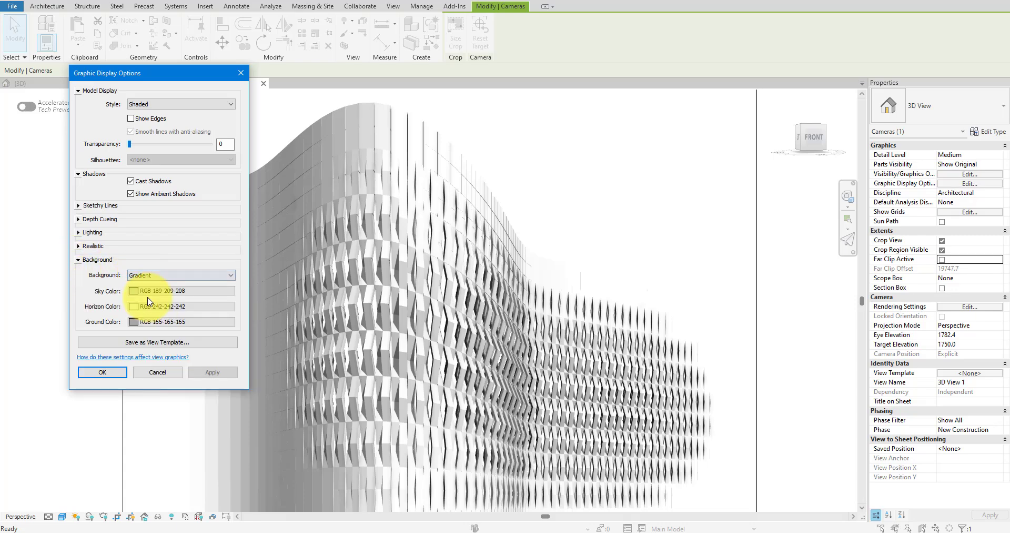
left_click(153, 289)
left_click(229, 163)
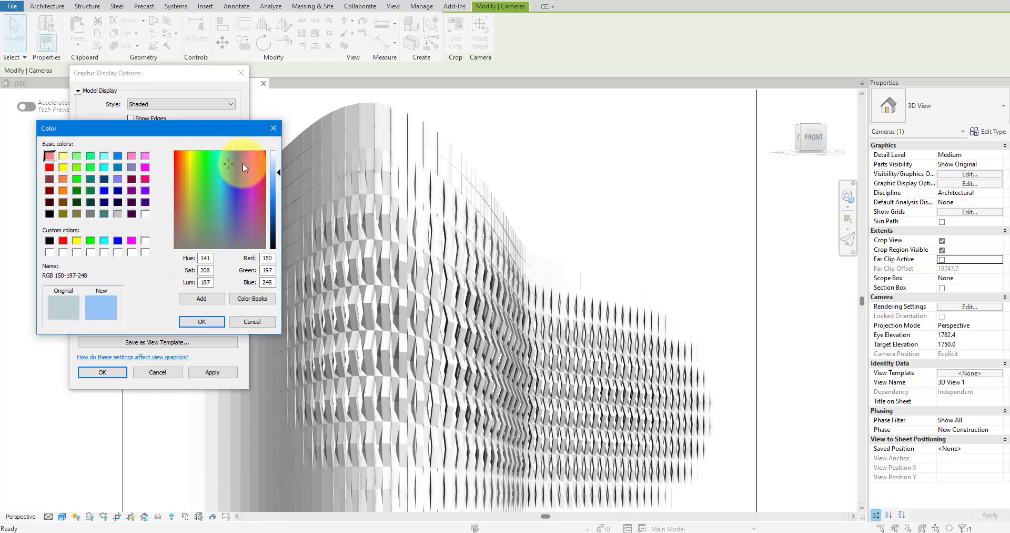
left_click(200, 321)
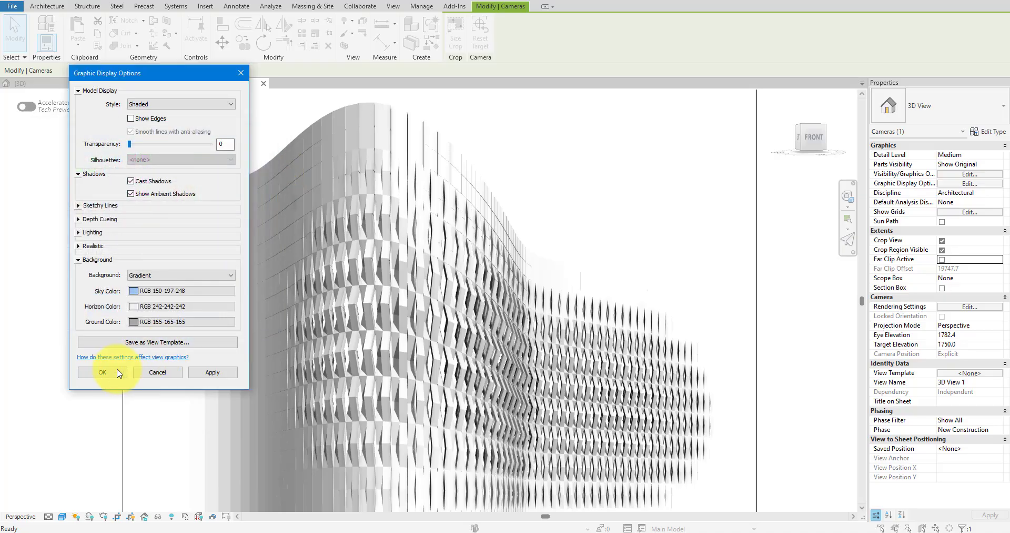
left_click(212, 372)
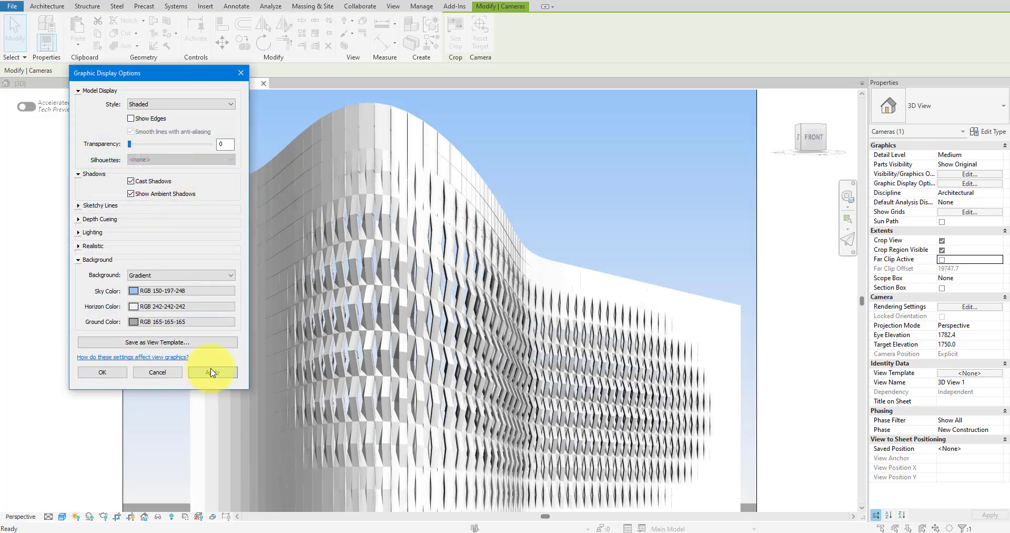
left_click(103, 373)
left_click(726, 329)
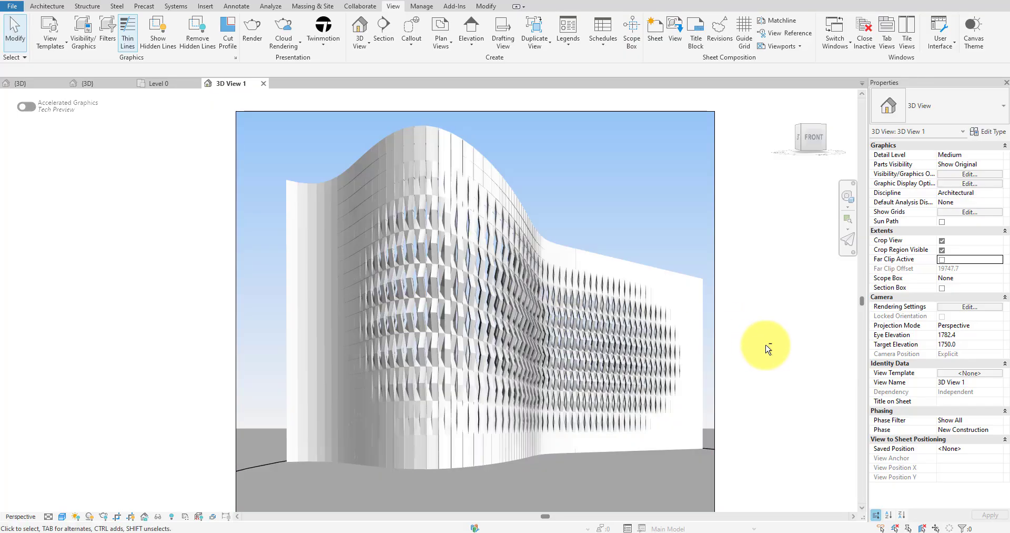
scroll(752, 353, "up", 3)
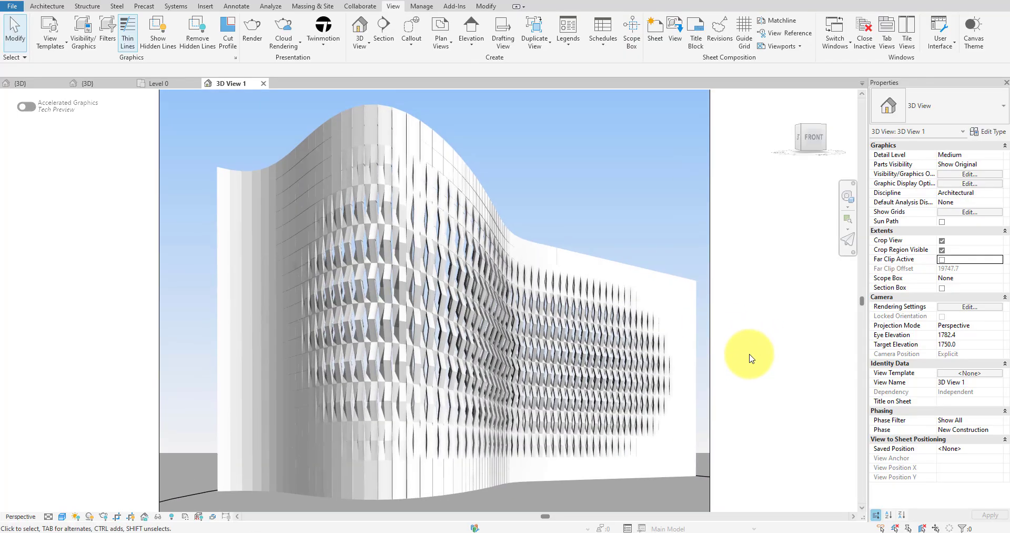